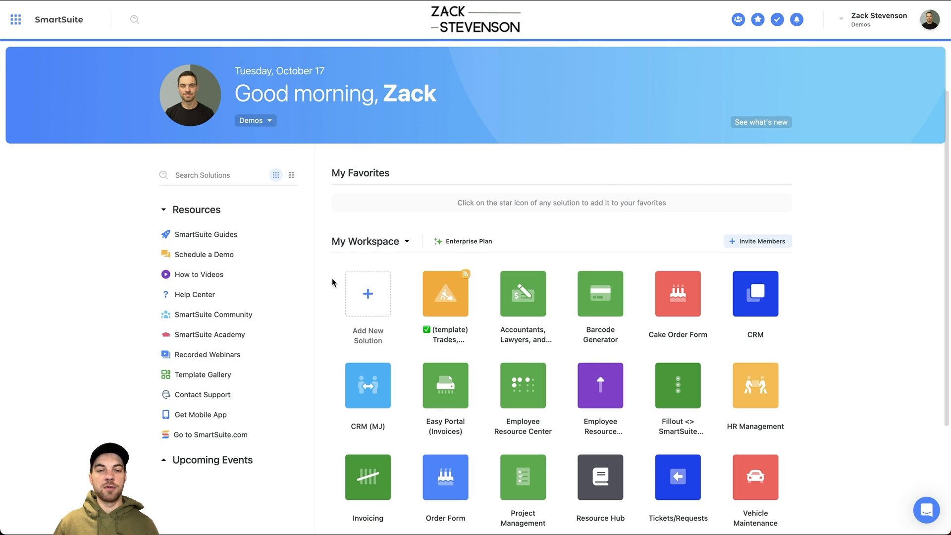
Step: Bring up the Start with Template / Create from Scratch choices from the Add New Solution tile
click(368, 294)
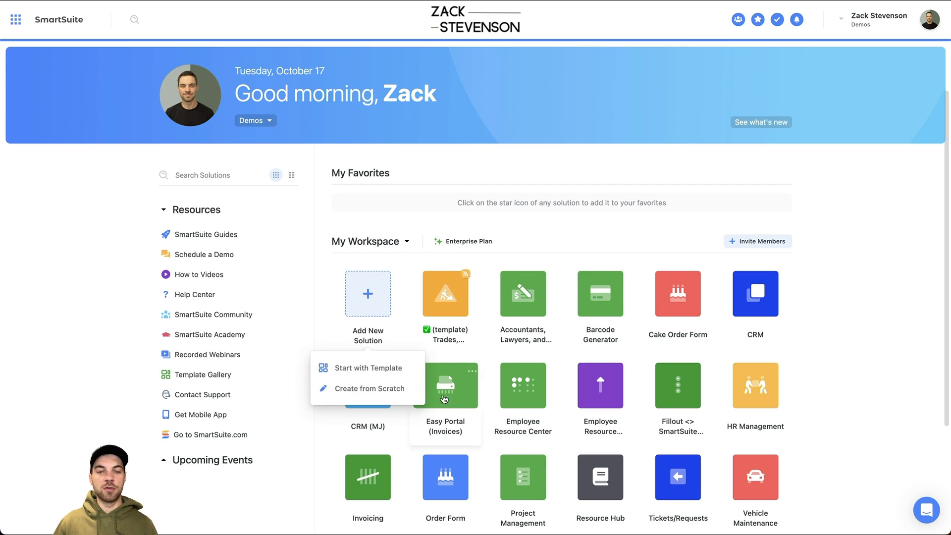
Step: Create a blank solution from scratch named 'Vehicle/Equipment Maint.'
click(370, 388)
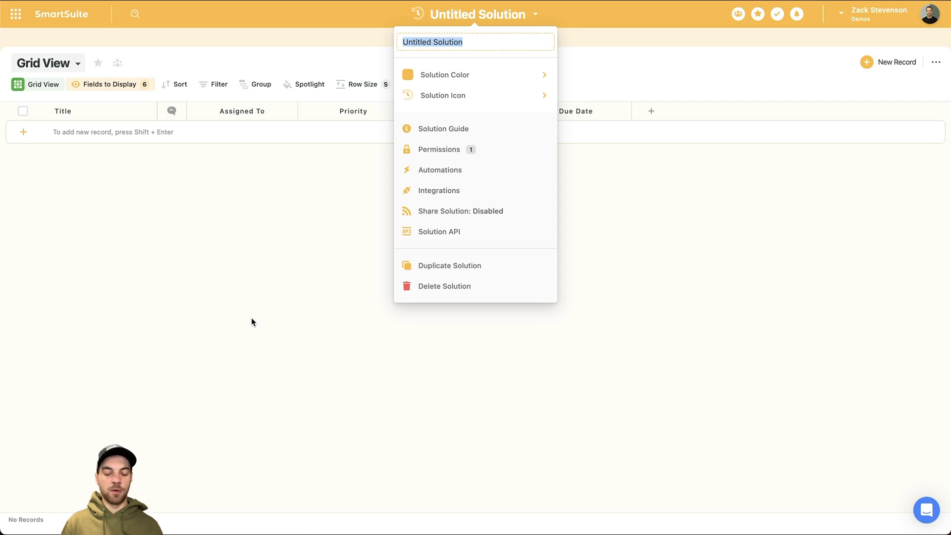
text(Veh)
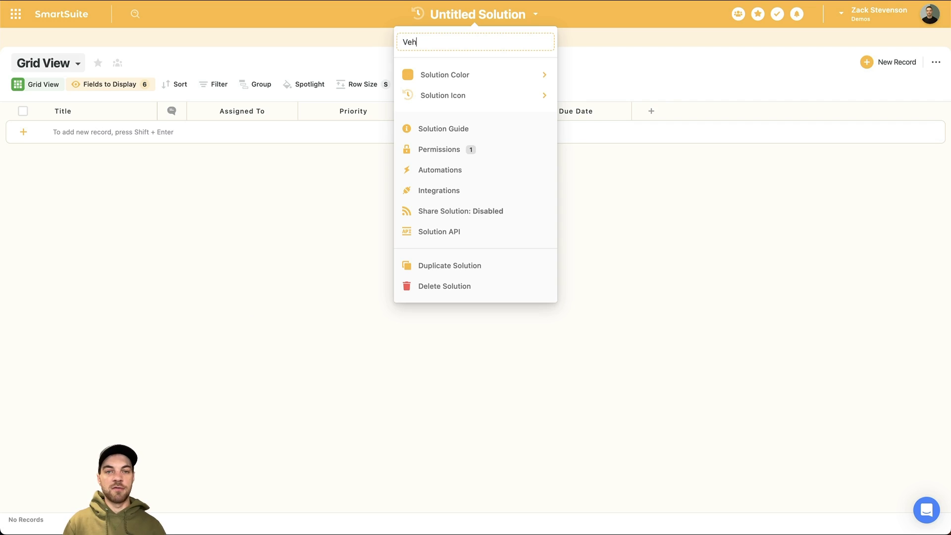
text(icle/Equipment Maint.)
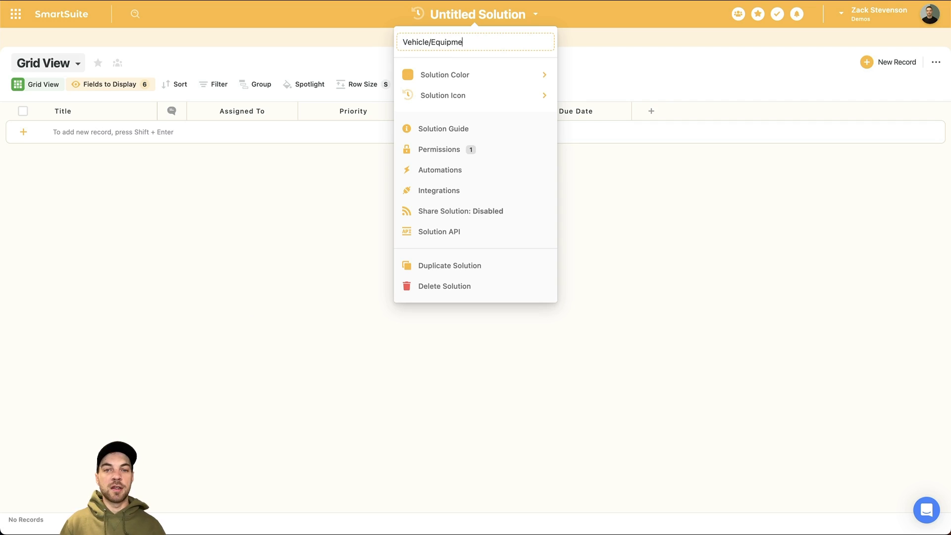
key(Return)
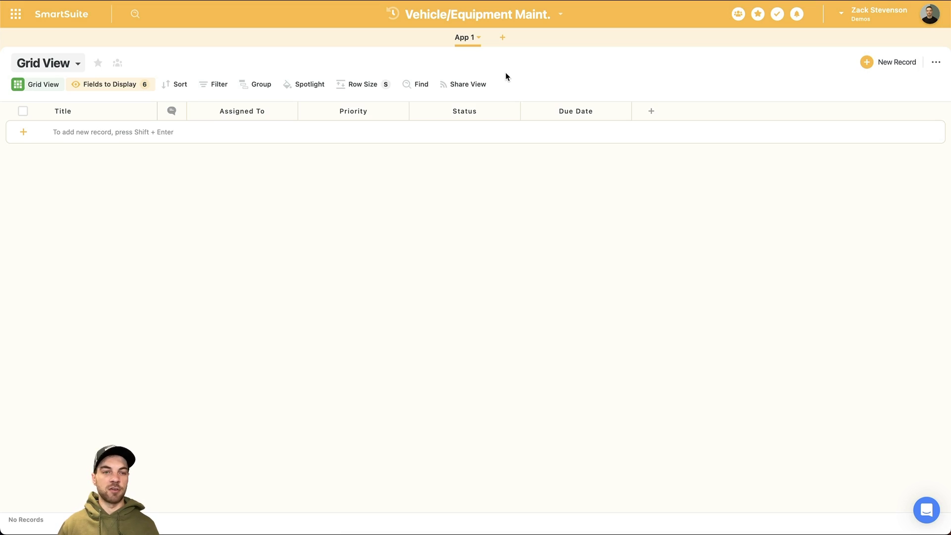
click(477, 37)
Step: Rename App 1 to 'Vehicle' and have each of its records called Vehicle
triple_click(472, 54)
text(Ve)
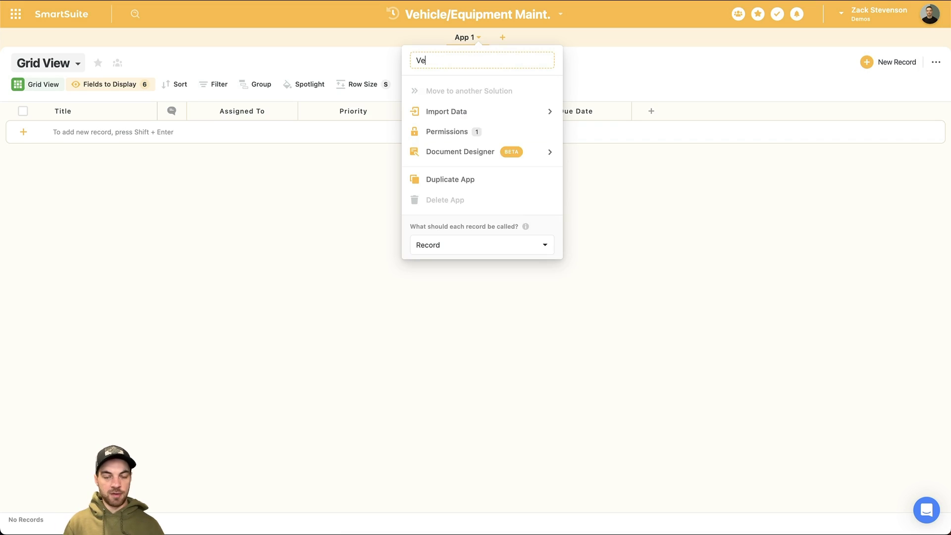
text(hicle)
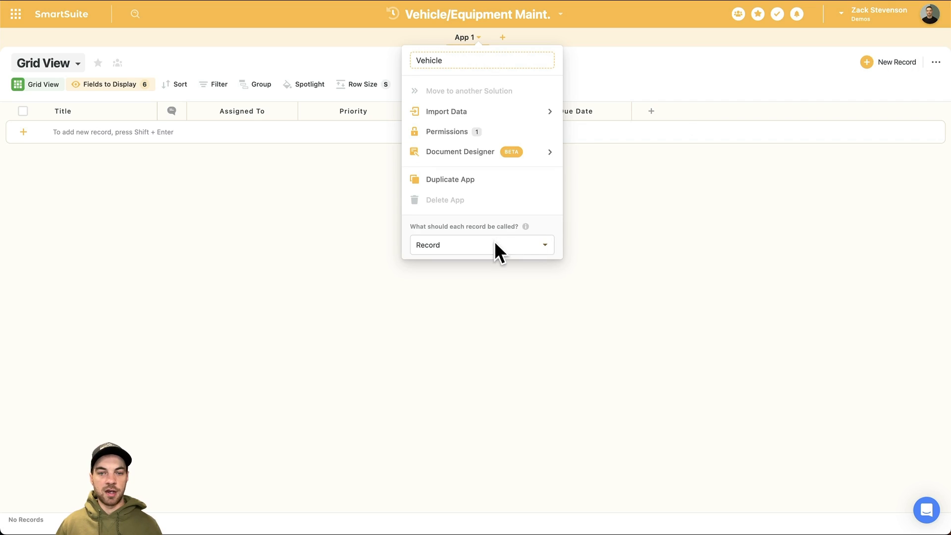
click(492, 253)
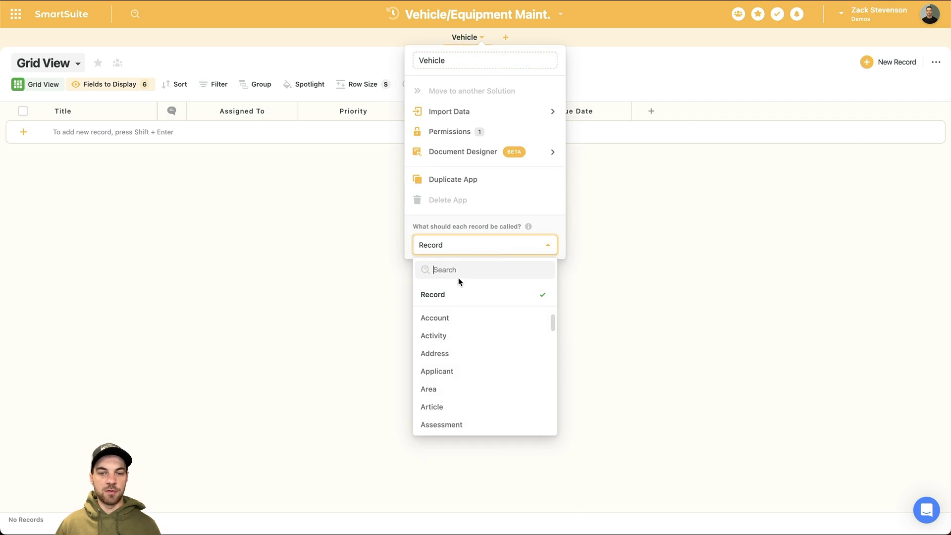
text(veh)
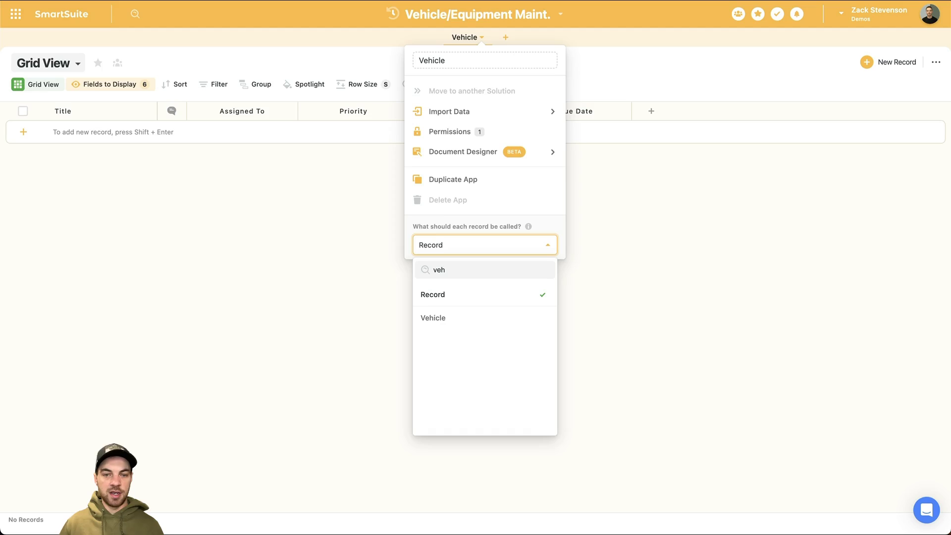
click(443, 318)
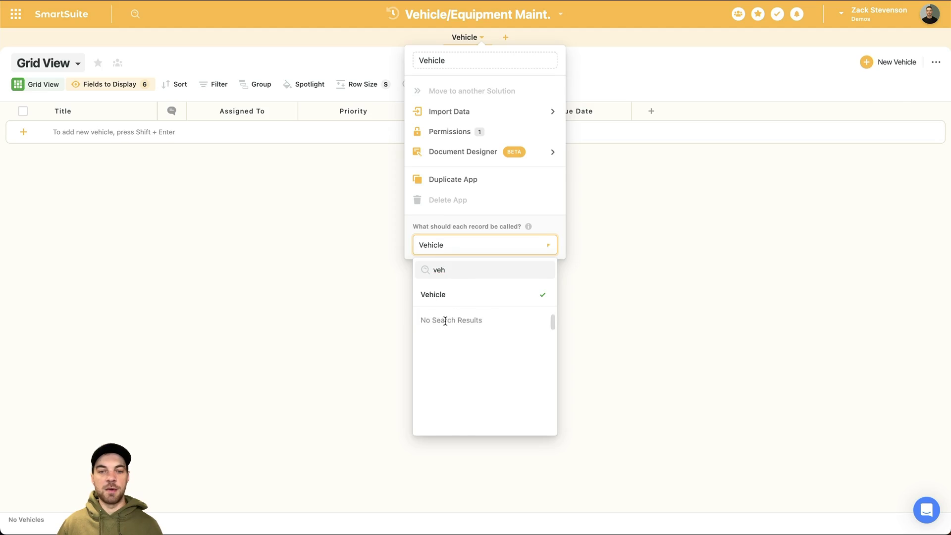
click(641, 207)
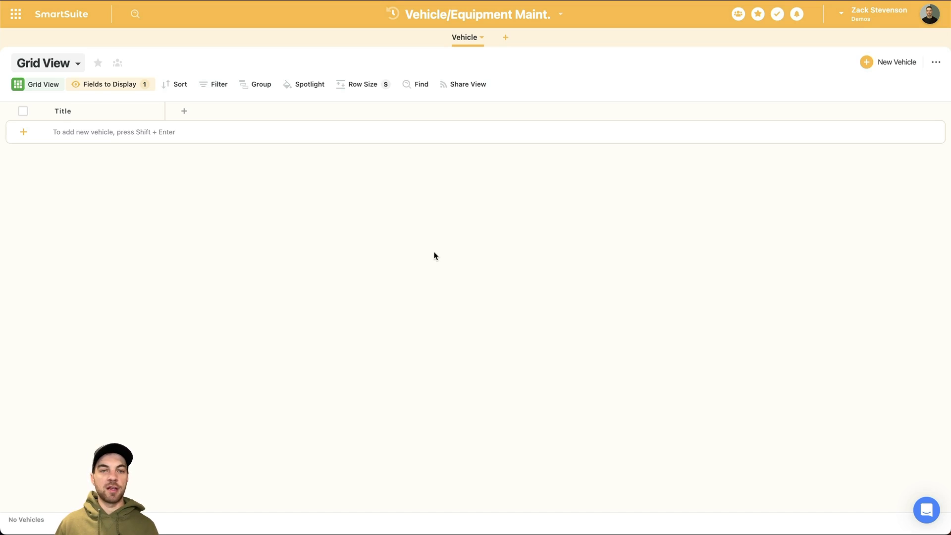
click(483, 39)
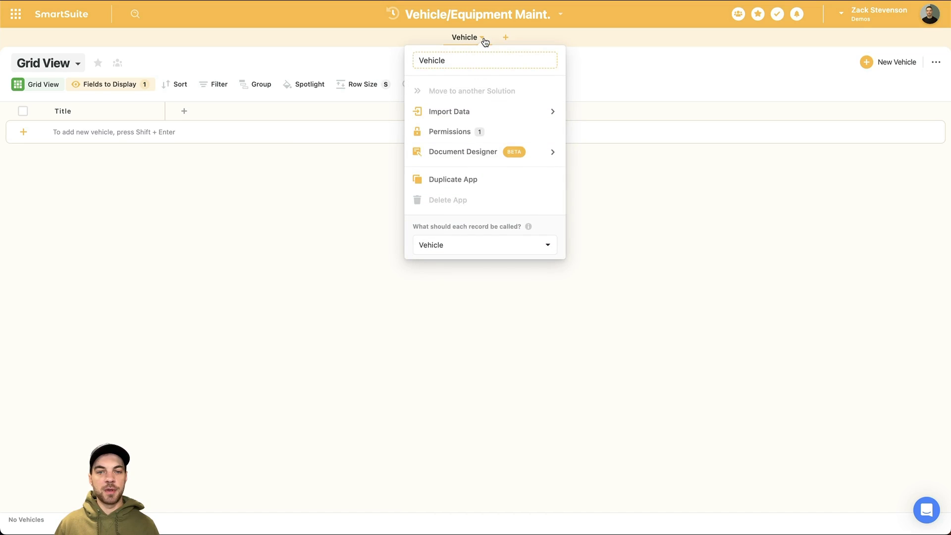
Step: Duplicate the Vehicle app twice, naming the copies 'Service Log' and 'Employees'
click(467, 180)
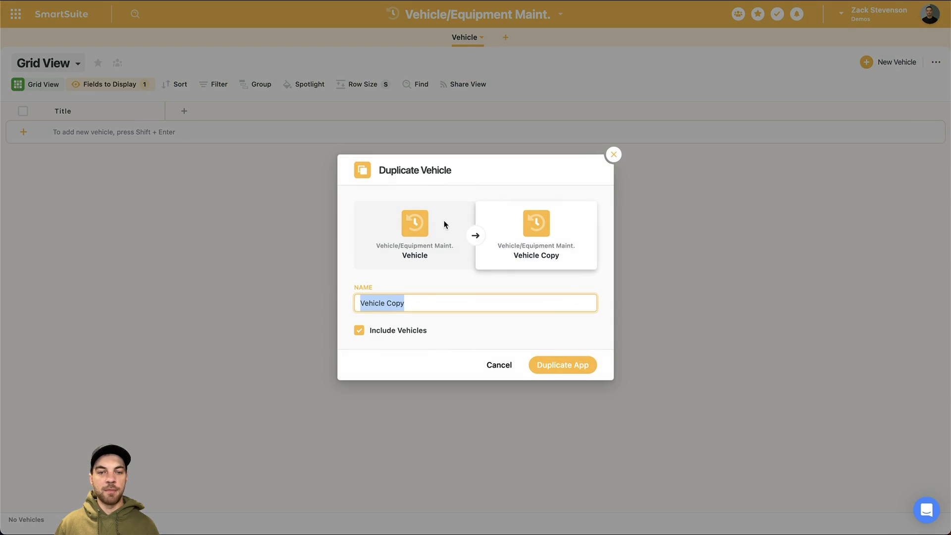
text(Service Log)
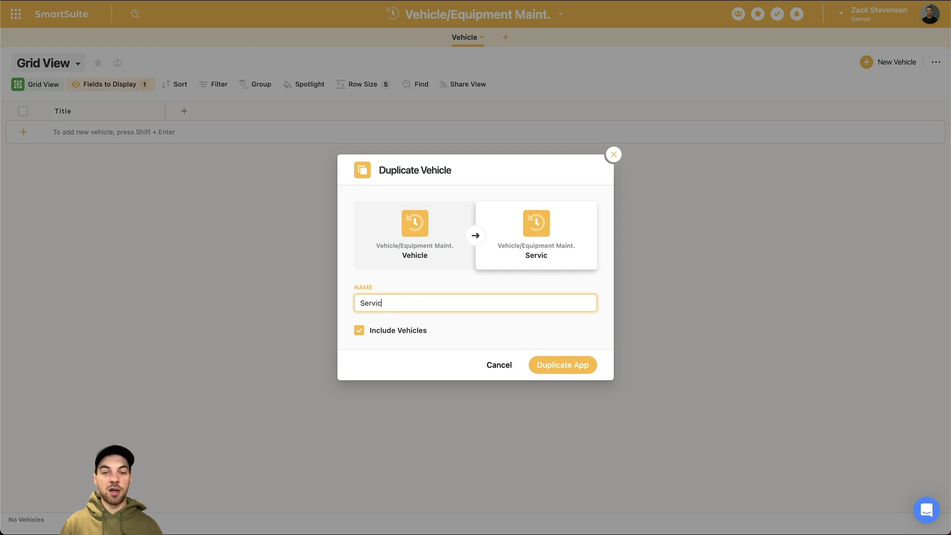
key(Return)
click(452, 38)
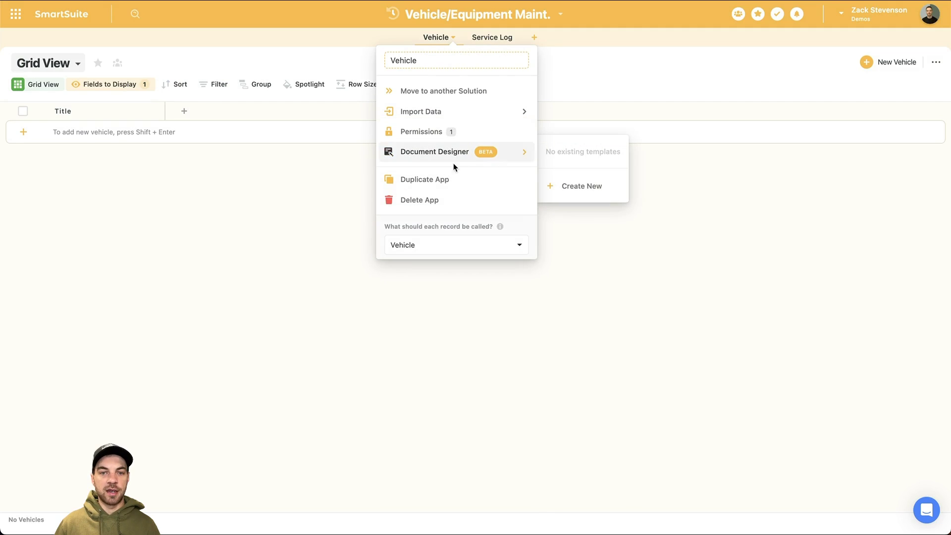
click(450, 181)
text(Emp)
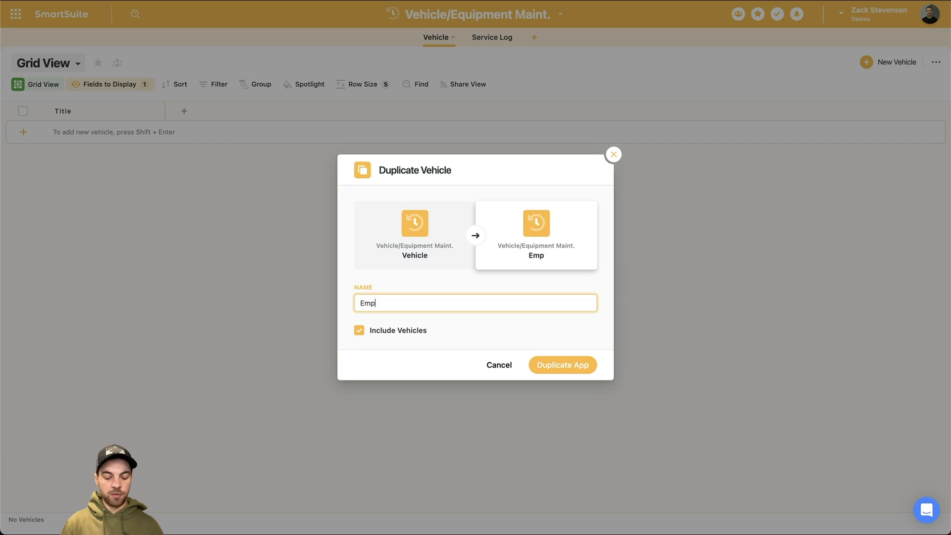
text(loyees)
key(Return)
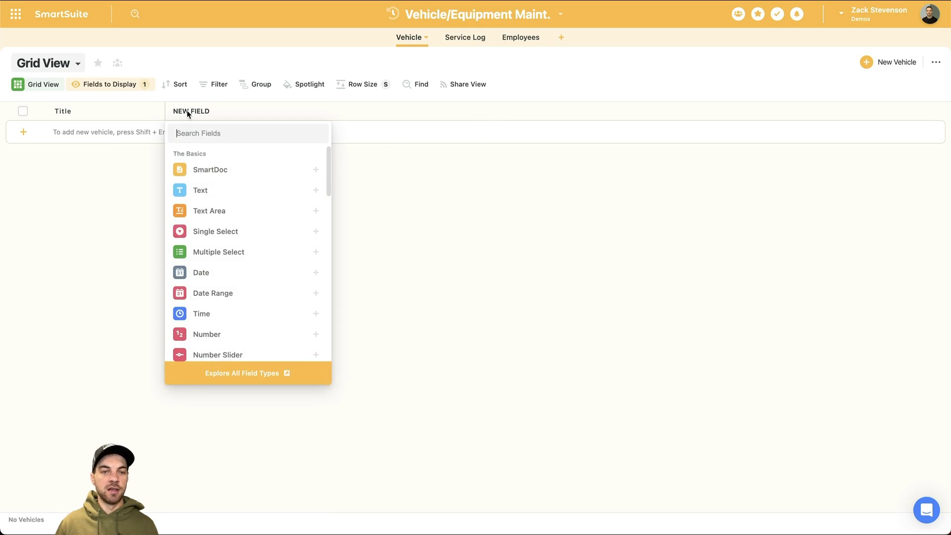
Step: Add a Number field named Year with the thousands separator turned off
text(n)
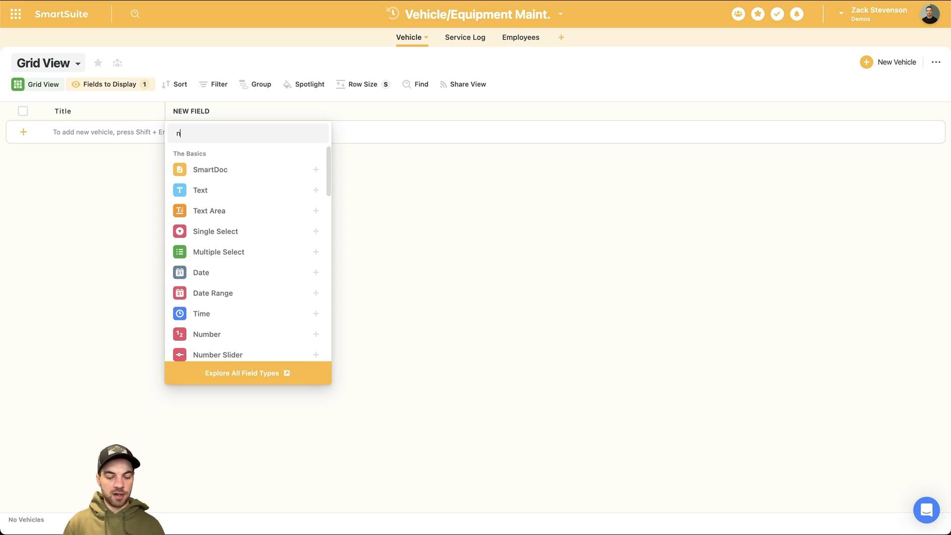
text(umb)
click(231, 169)
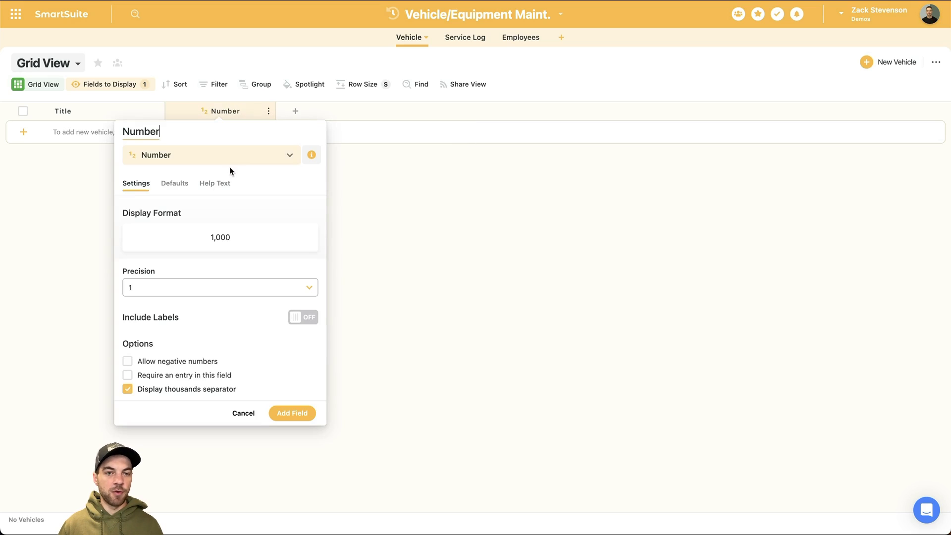
key(BackSpace)
key(BackSpace)
key(BackSpace)
key(BackSpace)
key(BackSpace)
key(BackSpace)
text(Year)
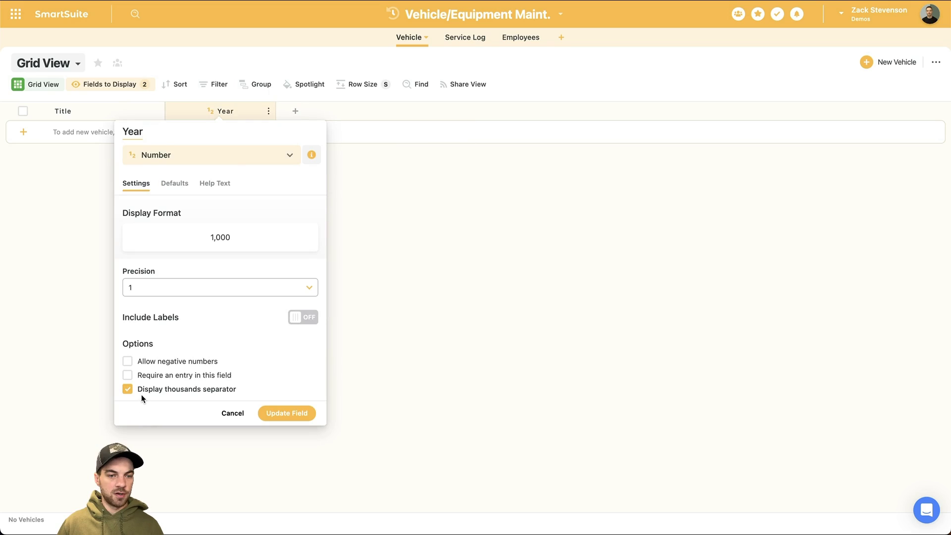
click(127, 389)
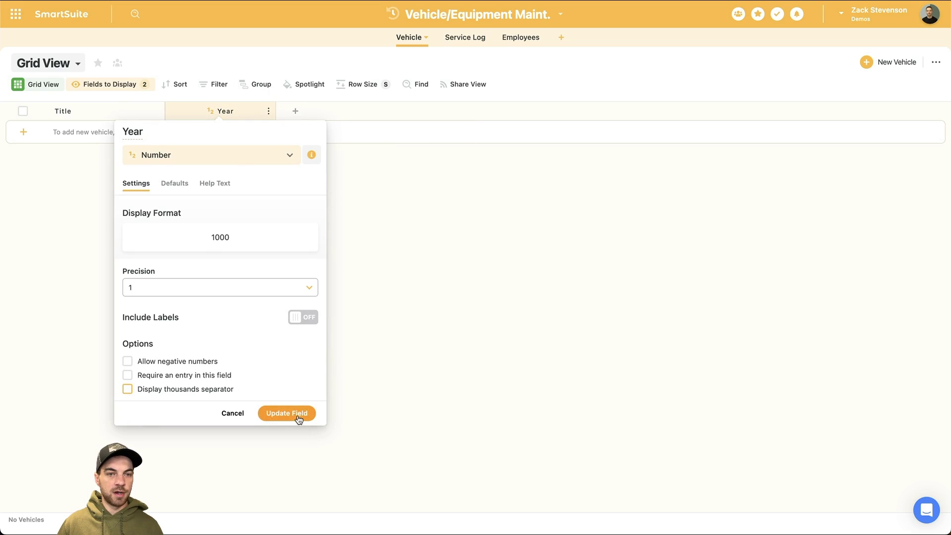
click(298, 419)
Step: Add Text fields named Make, Model and Trim to the Vehicle table
click(291, 117)
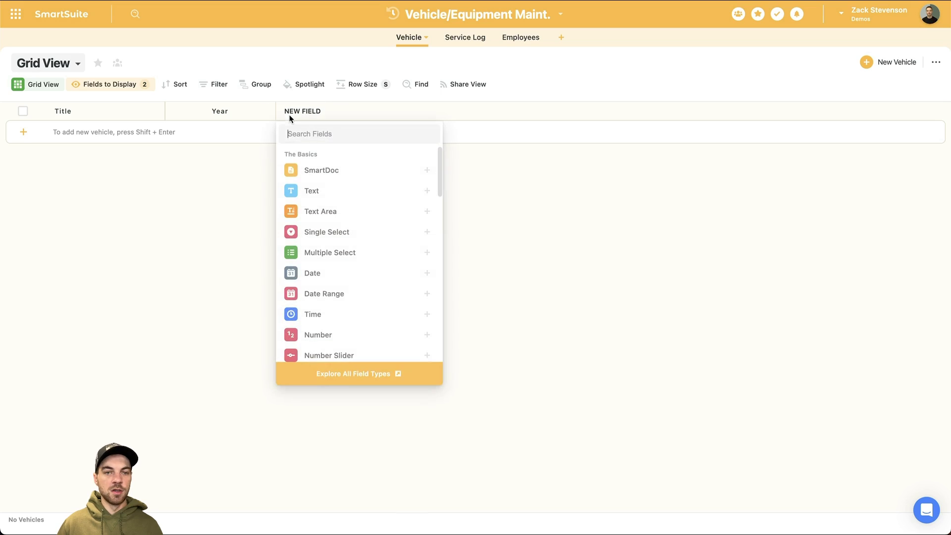
click(317, 191)
drag(251, 132, 234, 132)
text(Make)
key(Return)
click(408, 114)
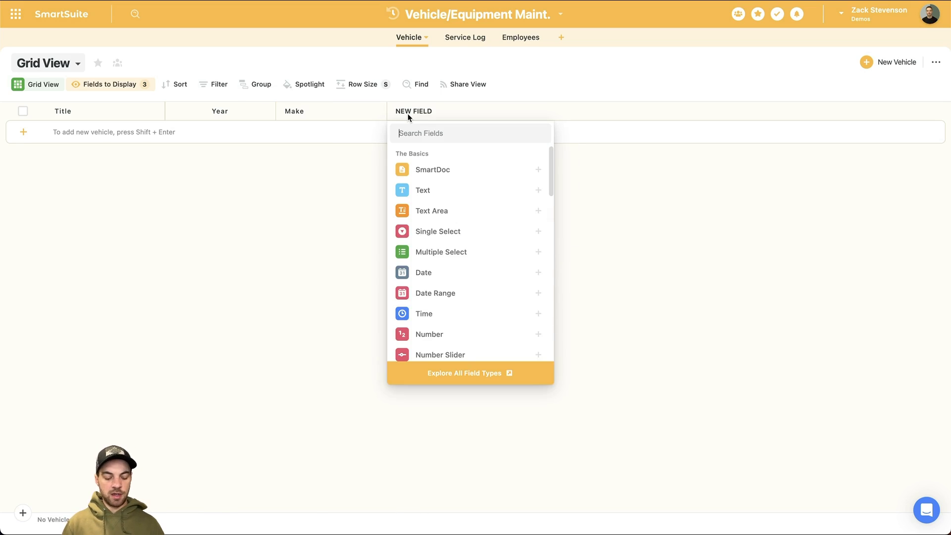
text(s)
click(441, 173)
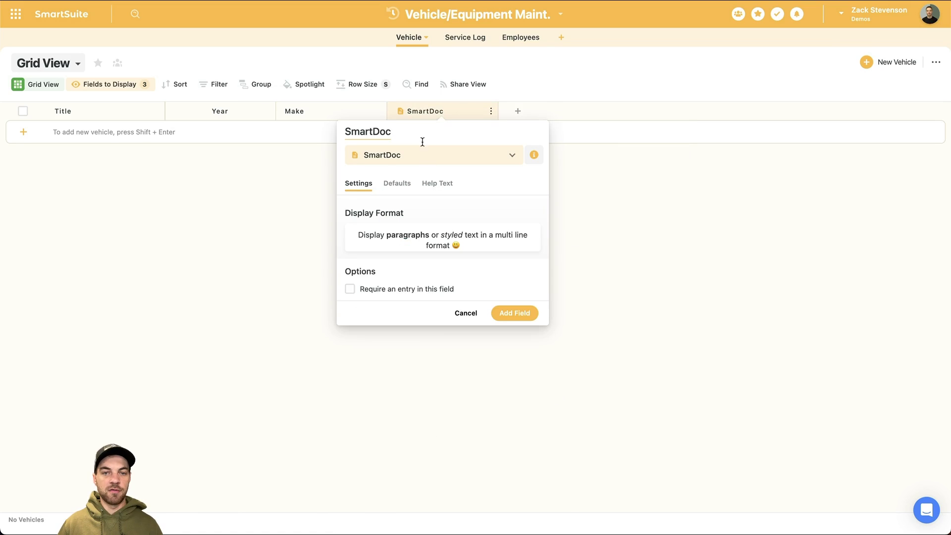
key(Escape)
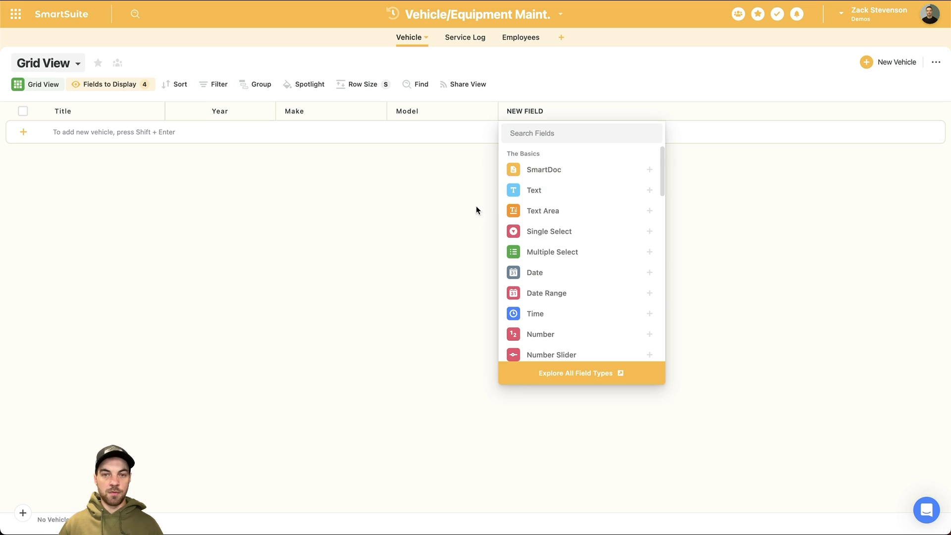
click(527, 197)
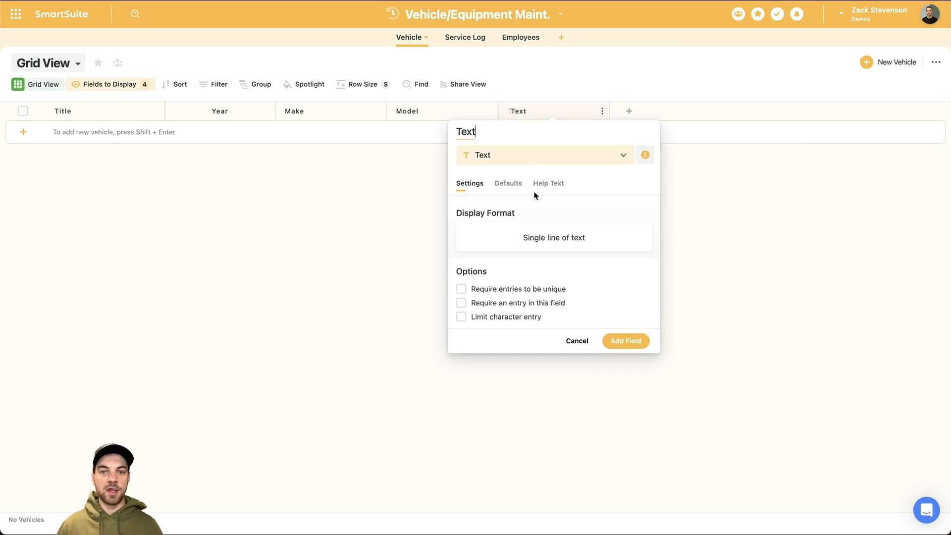
double_click(492, 139)
text(Trim)
key(Return)
click(157, 111)
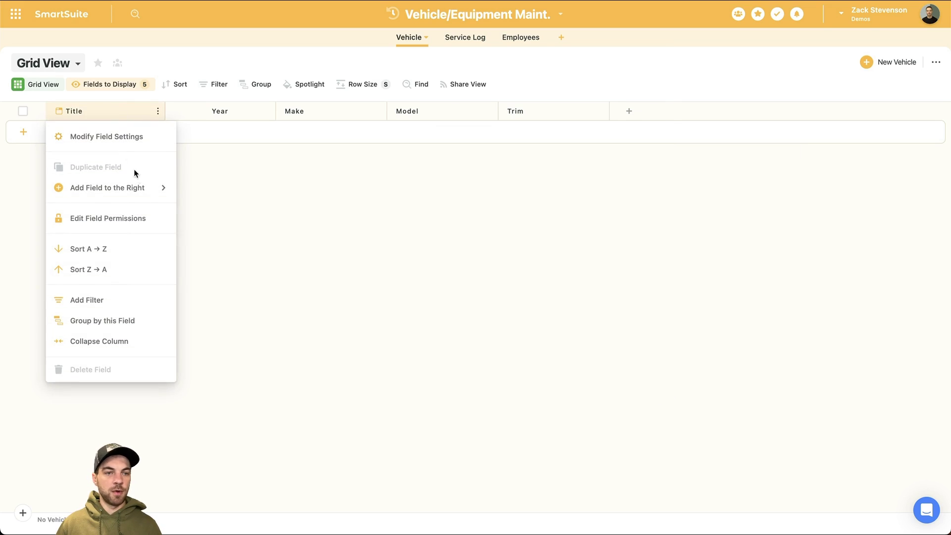
Step: Insert a Single Select field named Status right of Title with choices Active and Archive
mouse_move(144, 197)
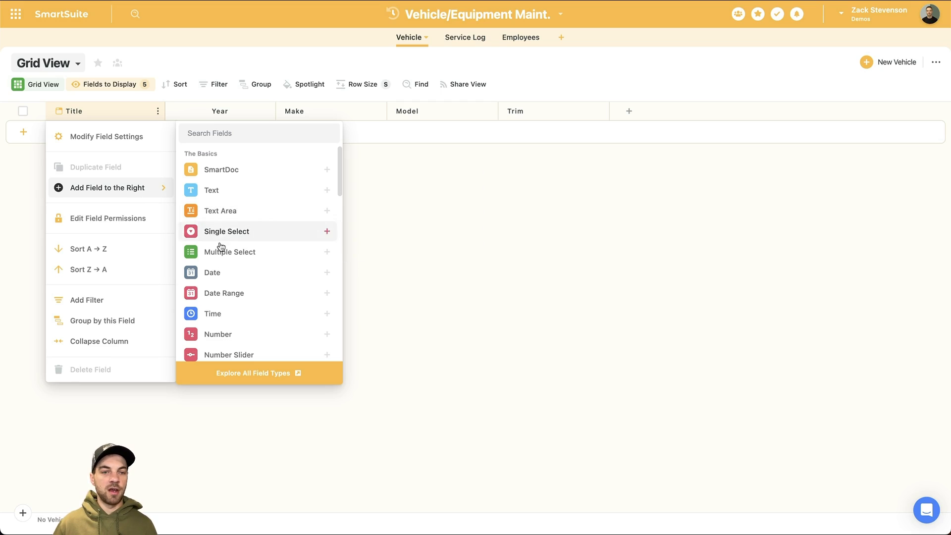
click(234, 231)
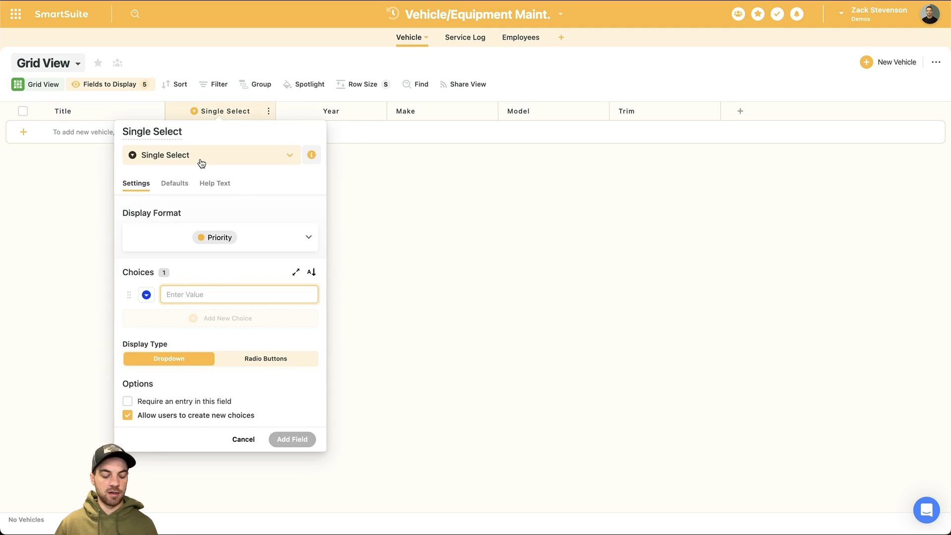
click(194, 133)
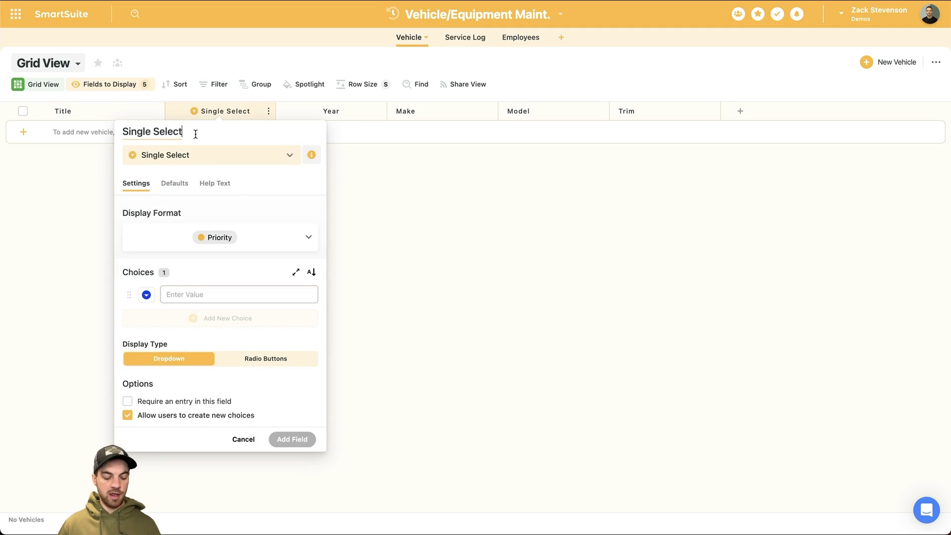
key(super+a)
text(Status)
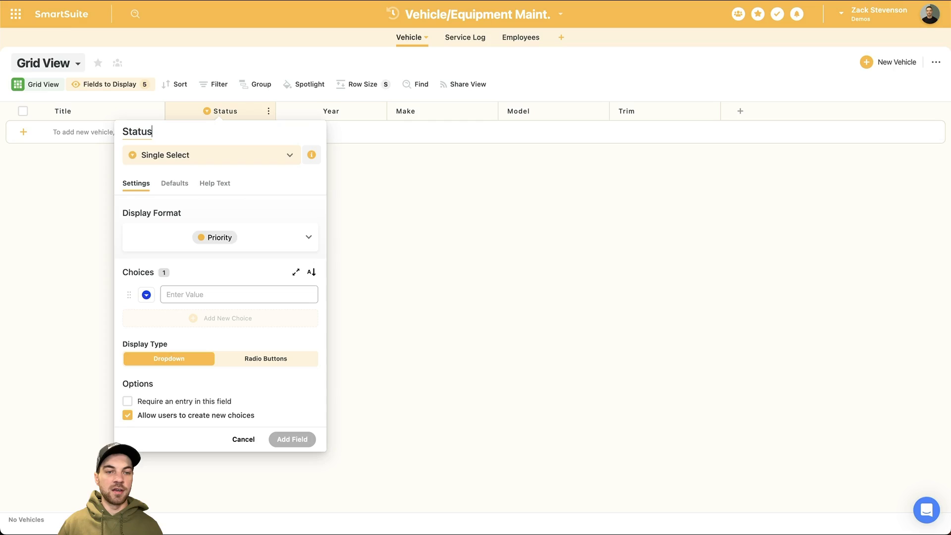
click(206, 295)
text(Active)
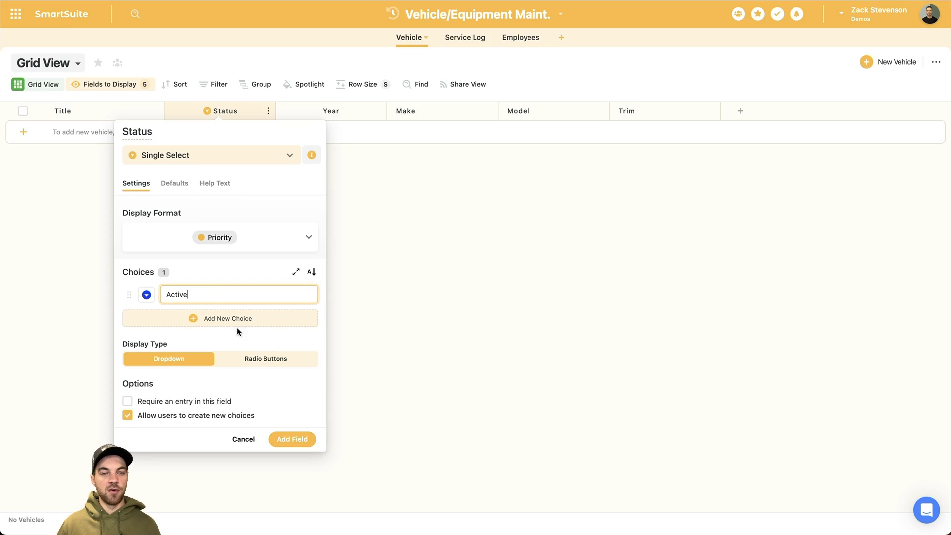
click(235, 322)
text(Archive)
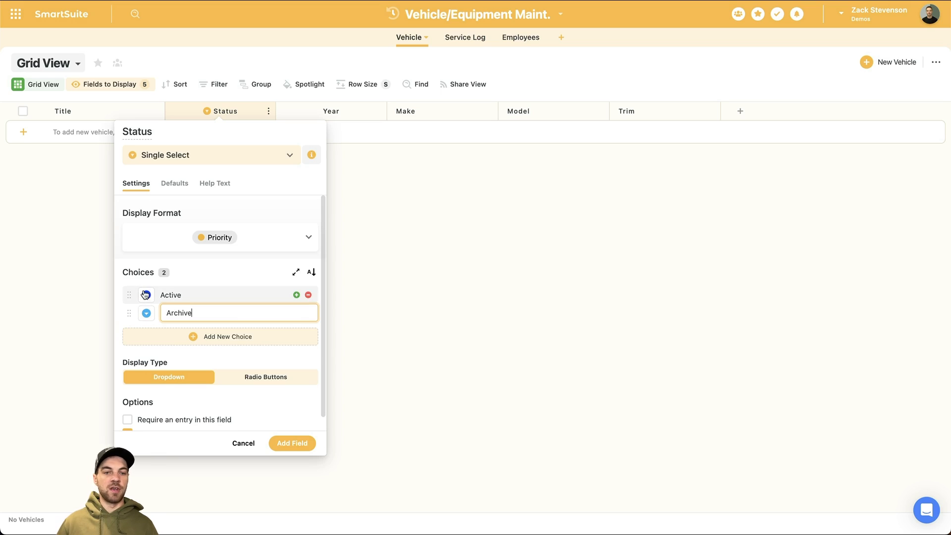
Step: Colour Active green and Archive red, then create the Status field
click(146, 312)
click(200, 343)
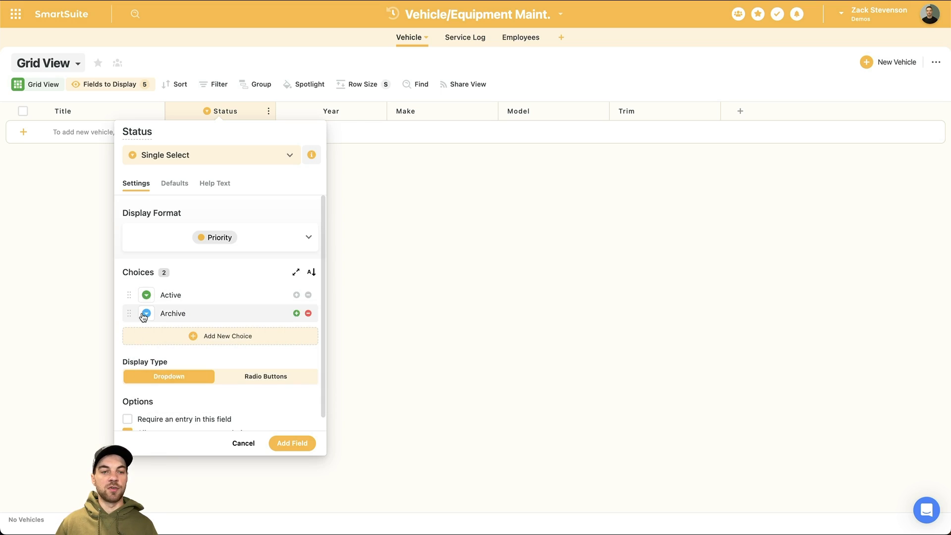
click(147, 313)
click(225, 361)
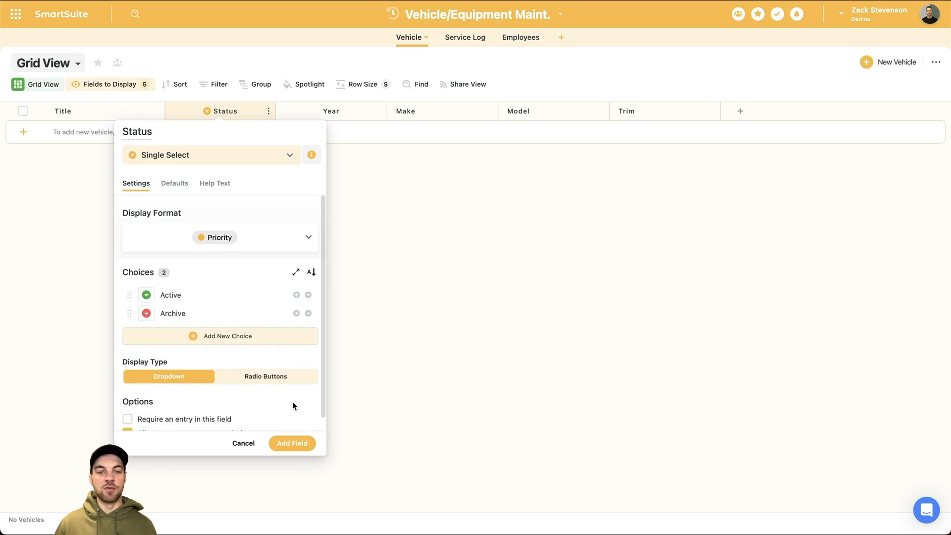
scroll(292, 402, down, 1)
click(287, 442)
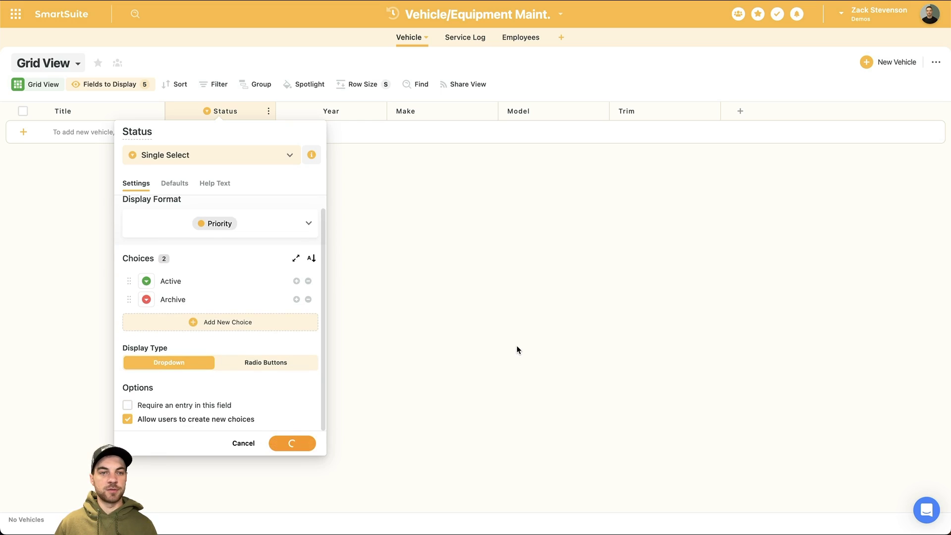
click(118, 109)
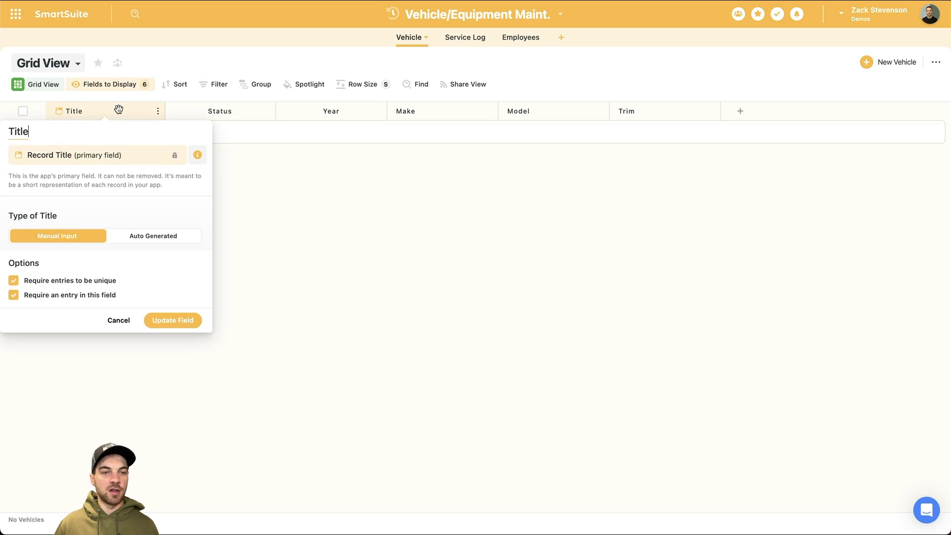
Step: Switch the Title field to auto-generate from Year, Make and Model
click(146, 236)
click(503, 308)
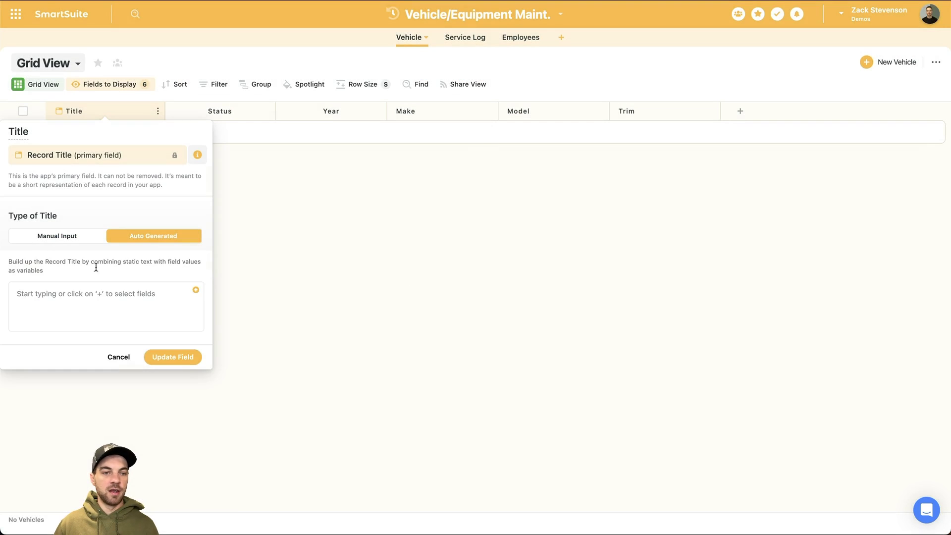
click(195, 291)
text(year)
click(222, 356)
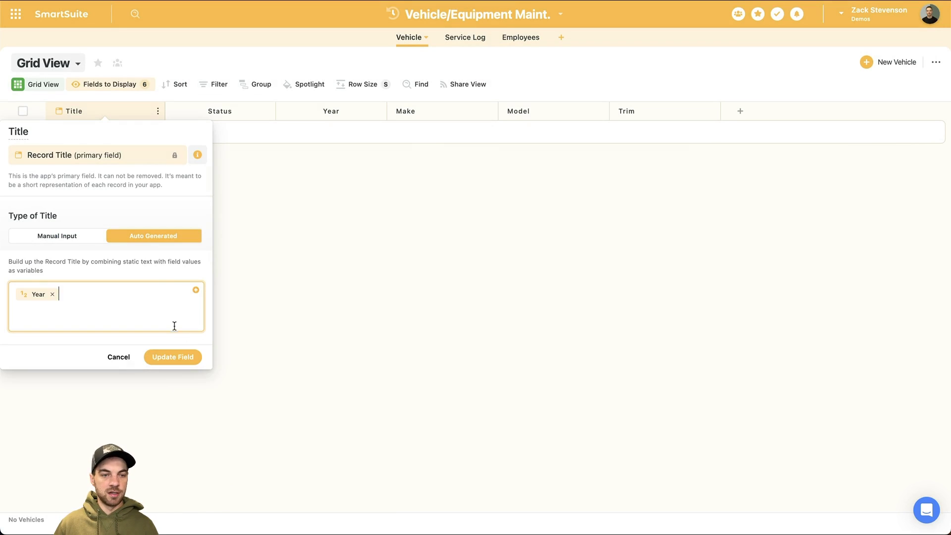
click(195, 295)
text(make)
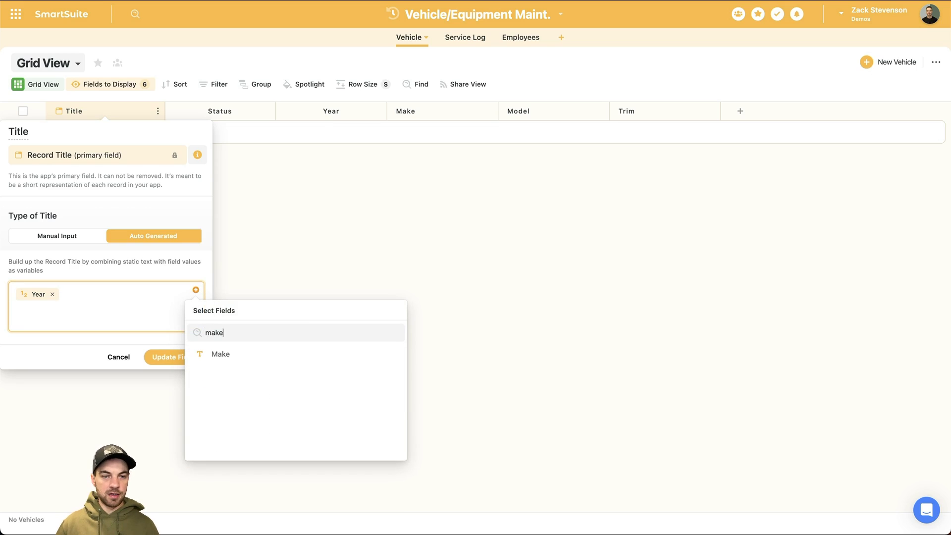
click(219, 354)
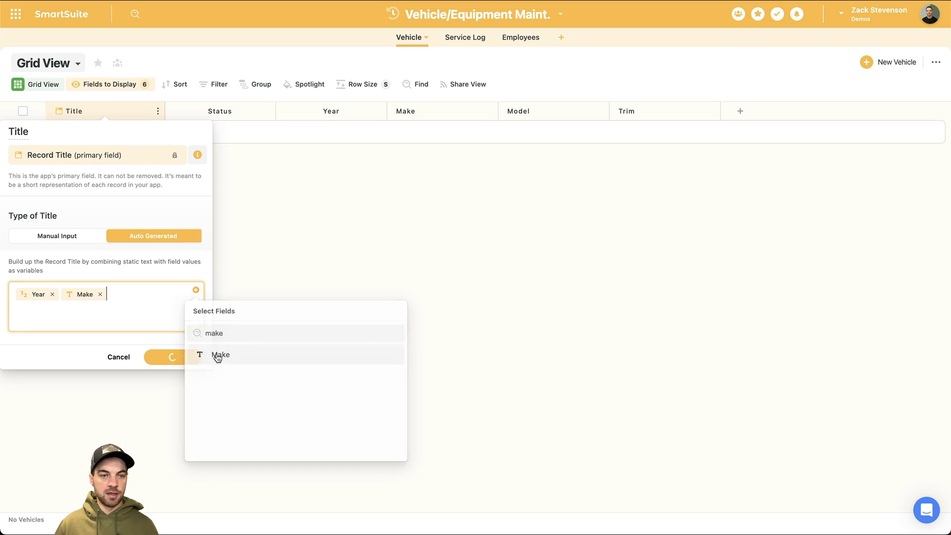
click(196, 292)
text(model)
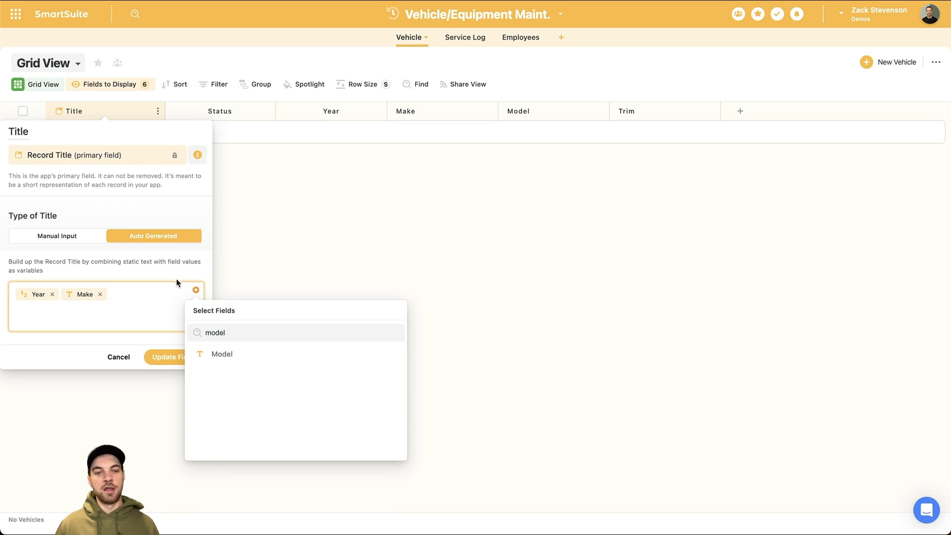
click(223, 354)
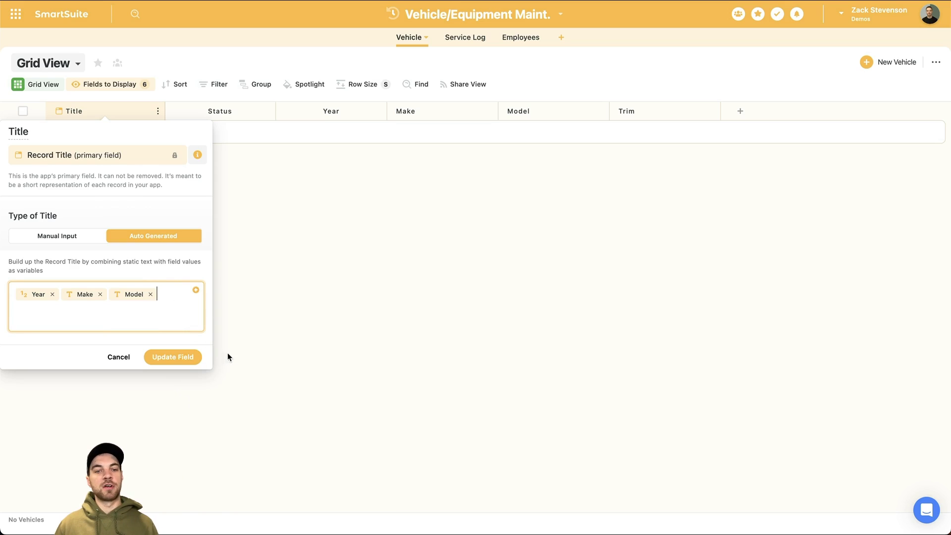
click(162, 359)
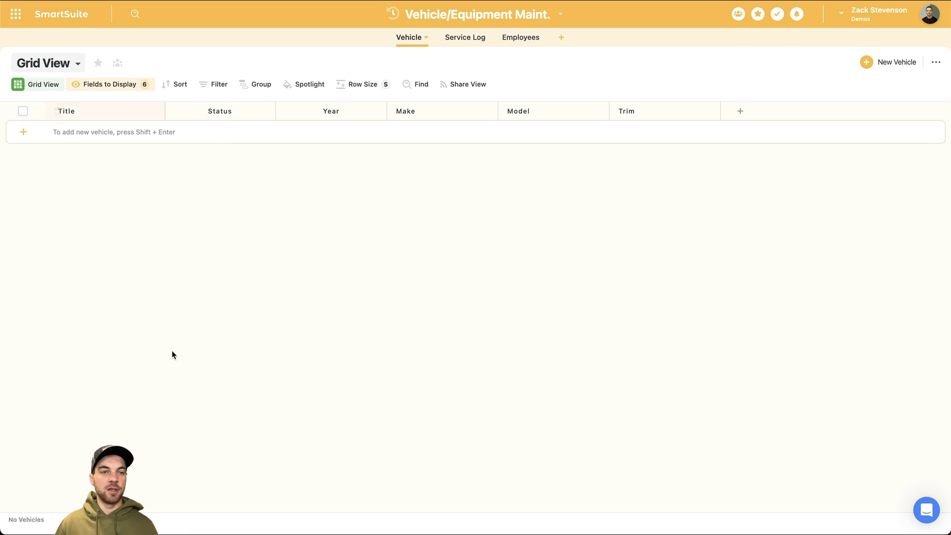
Step: Rename the title field to Vehicle ID
click(88, 109)
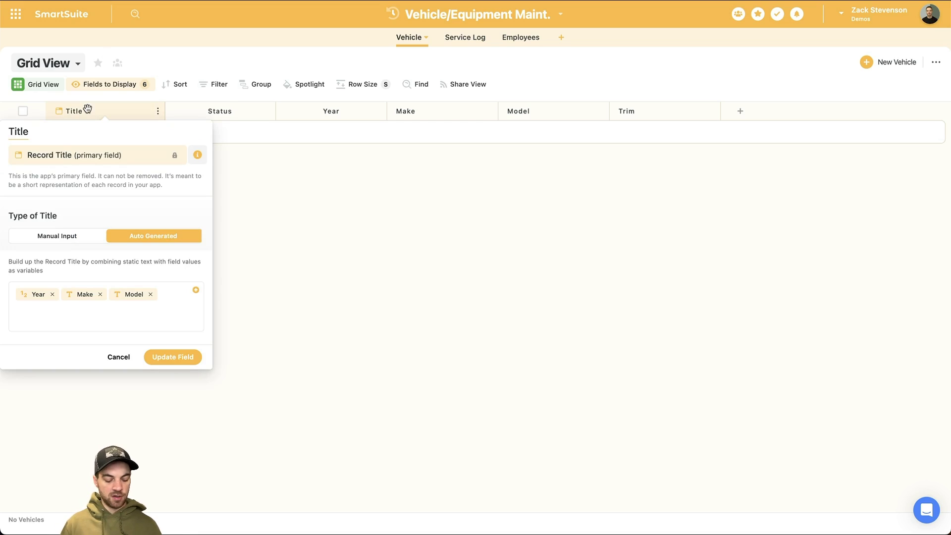
key(ctrl+a)
text(V)
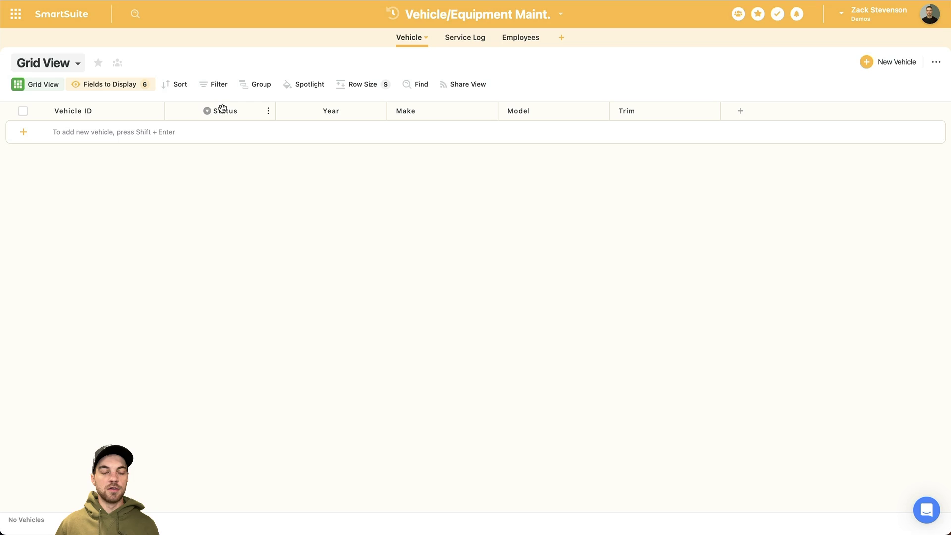
click(221, 109)
Step: Insert a Single Select field named Type right of Status with choices Vehicle and Loader
mouse_move(234, 193)
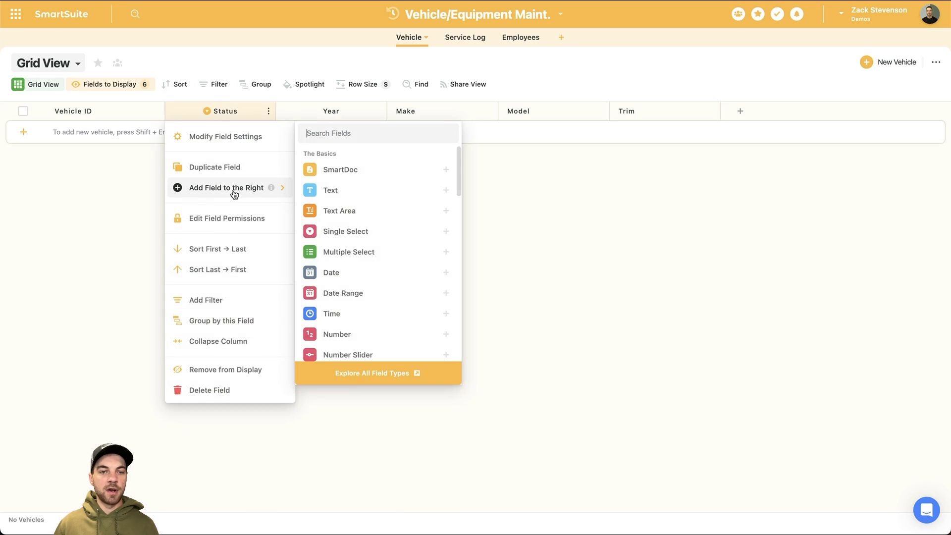
text(singl)
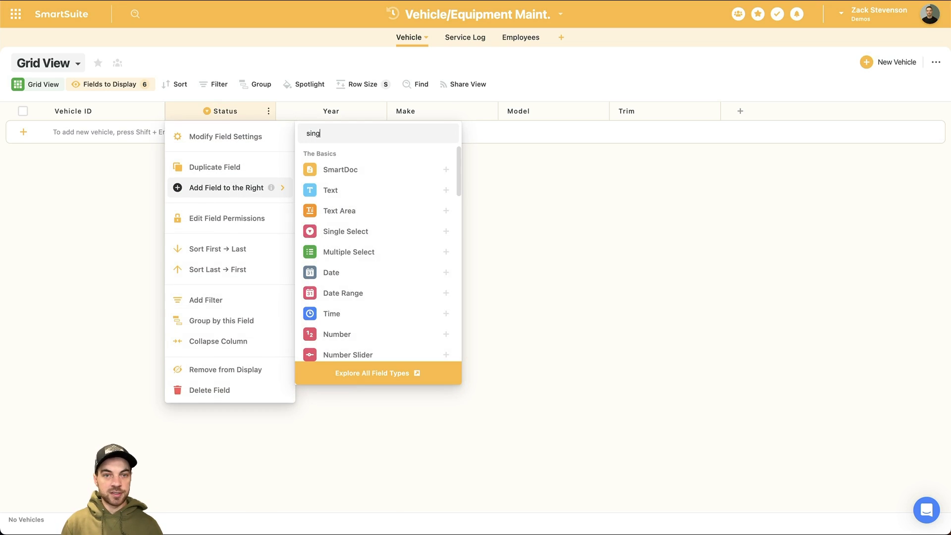
click(328, 178)
drag(300, 131, 231, 132)
text(Type)
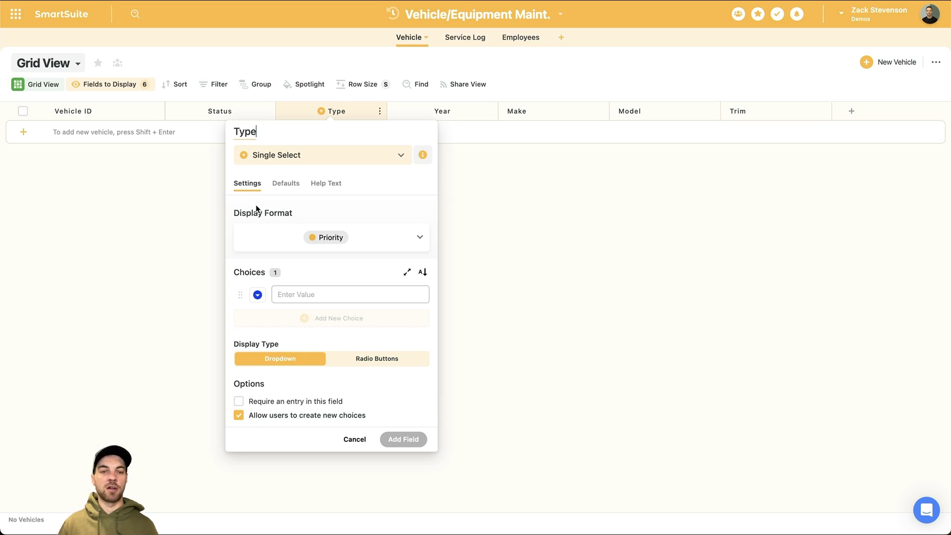
click(309, 293)
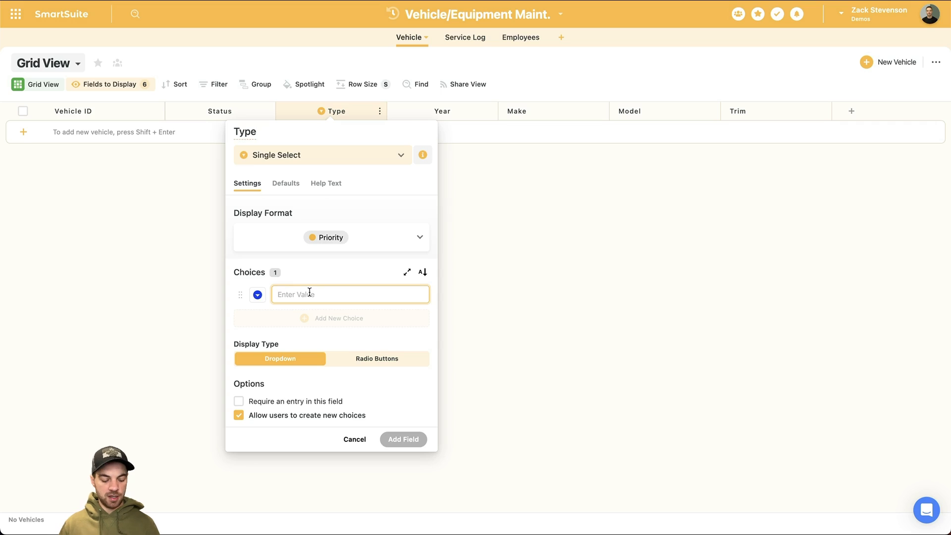
text(Vehicle)
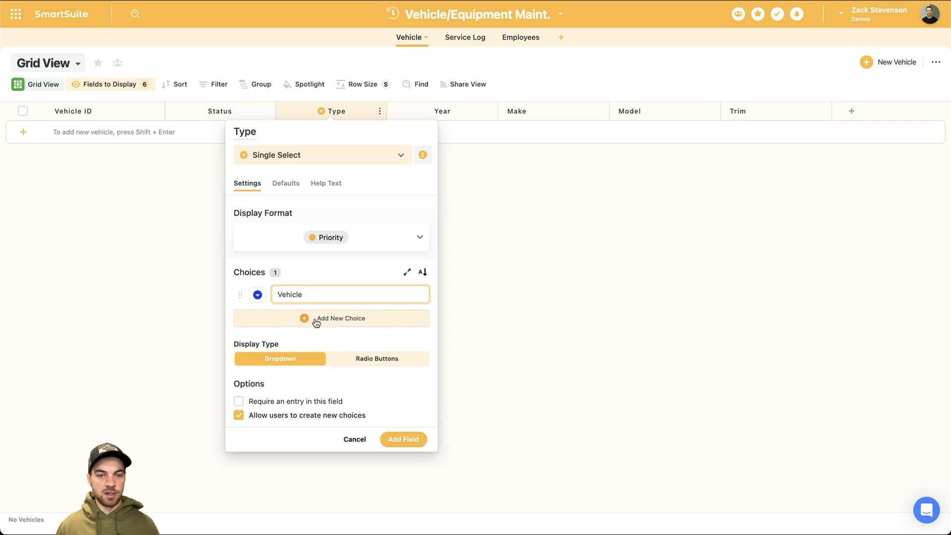
click(327, 326)
text(Loader)
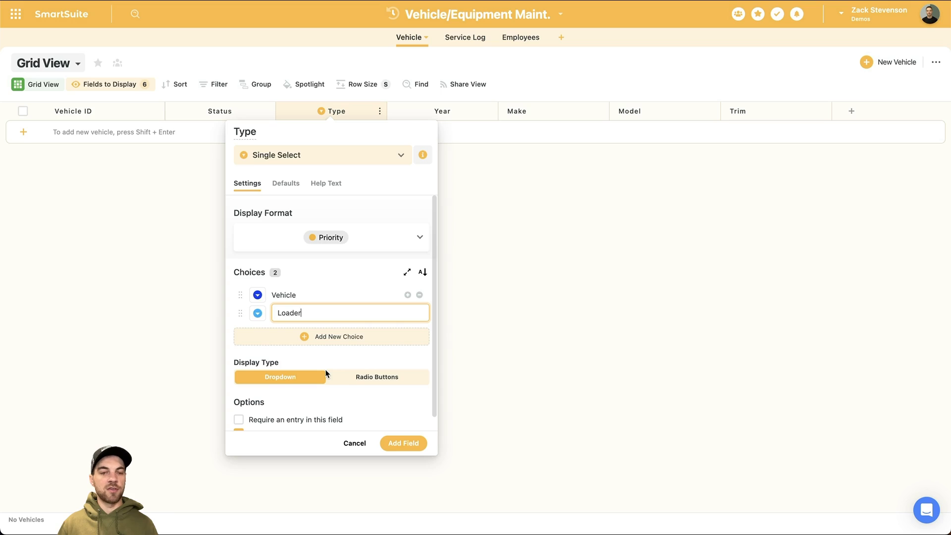
scroll(386, 401, down, 1)
click(404, 439)
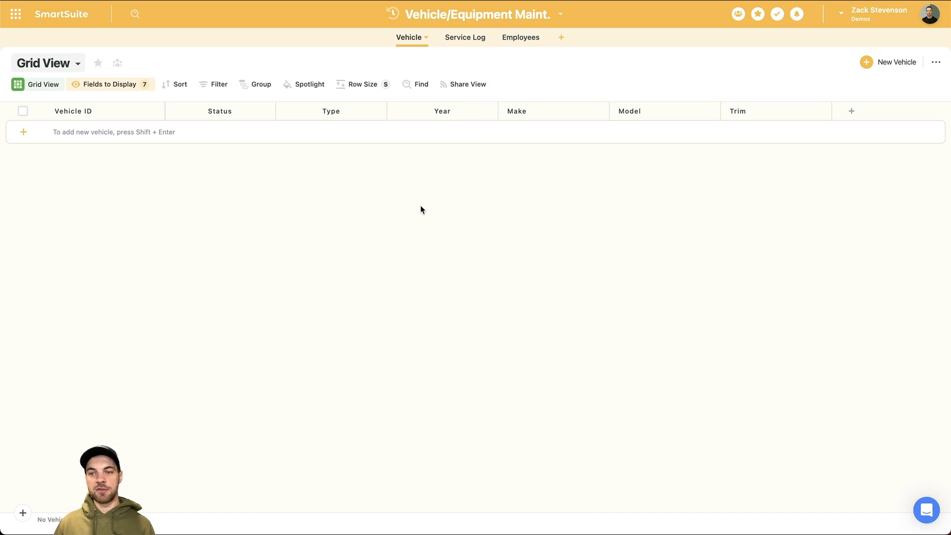
Step: Append a Files and Images field after Trim in the Vehicle grid
click(852, 111)
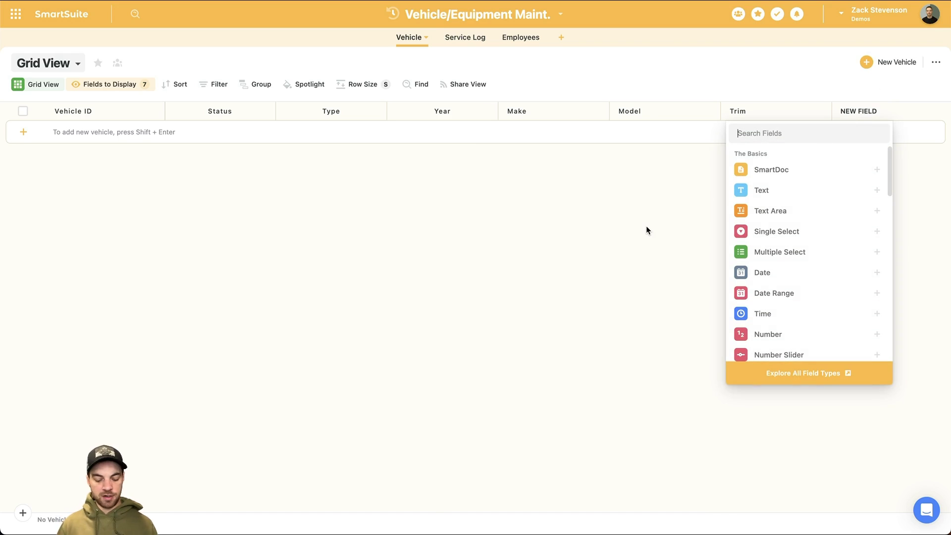
text(file)
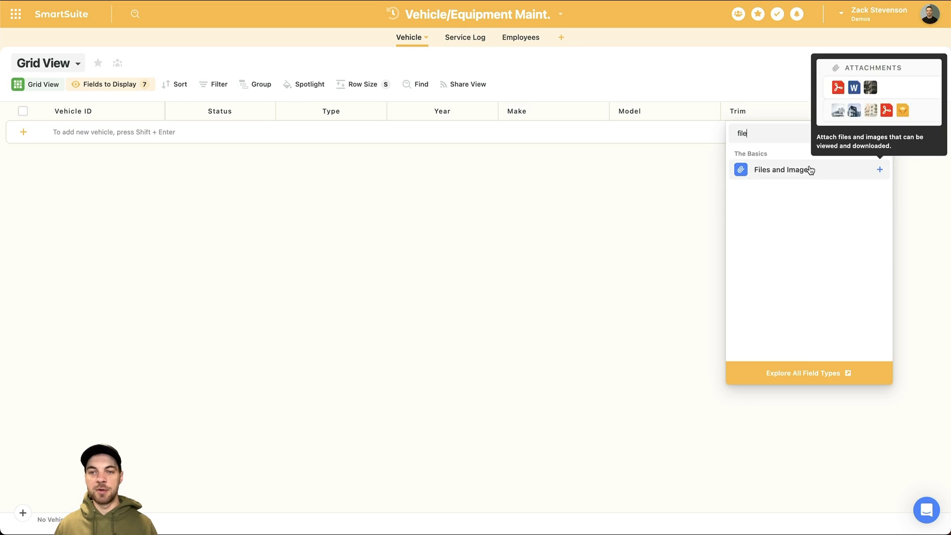
click(807, 169)
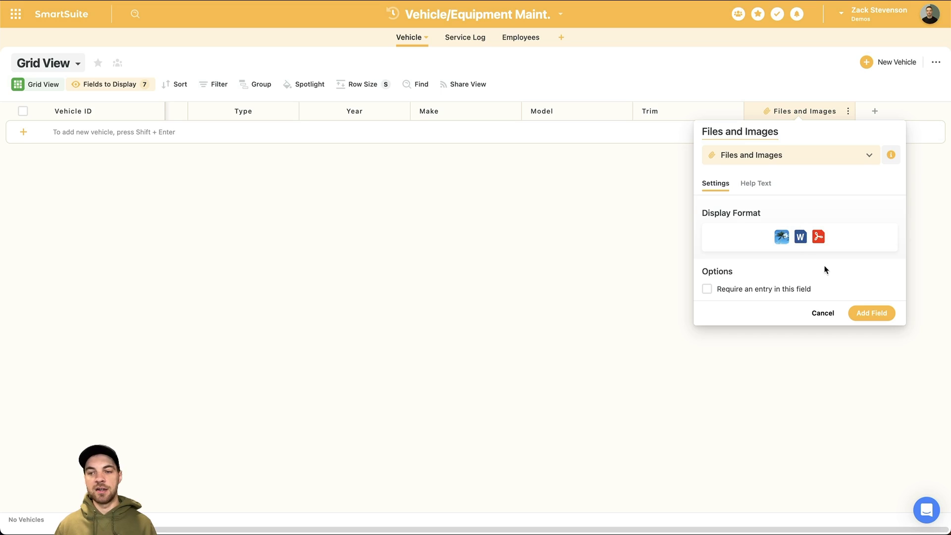
key(Return)
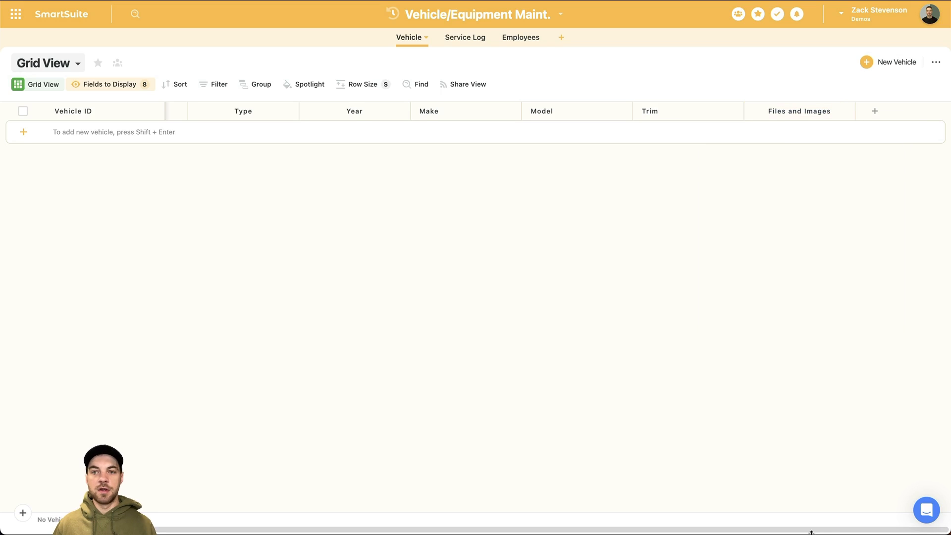
click(873, 112)
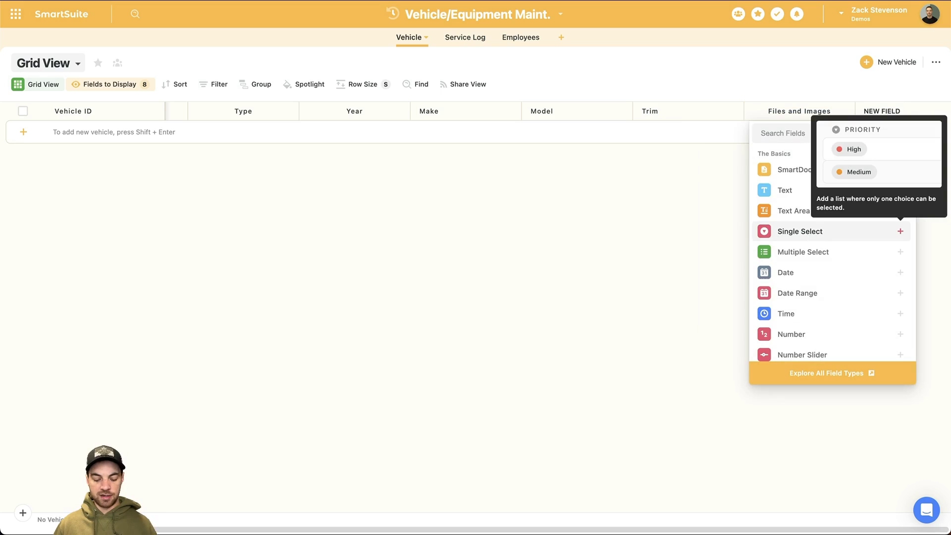
Step: Add a Linked Record field pointing to the Service Log application
text(link)
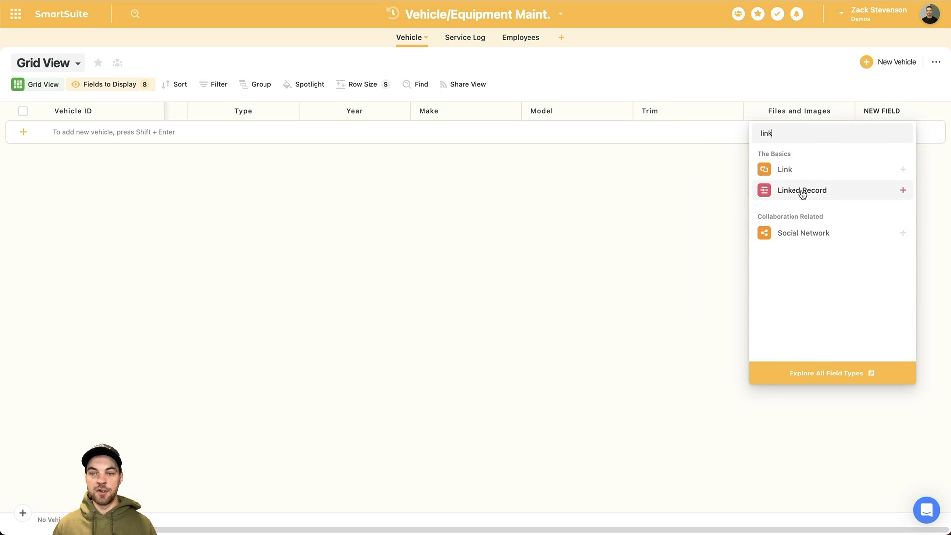
click(801, 190)
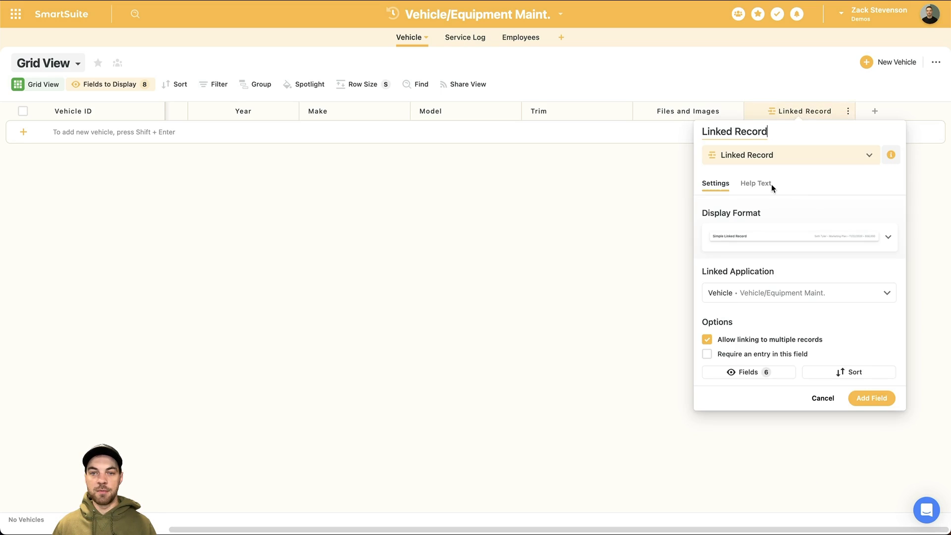
click(764, 297)
click(749, 345)
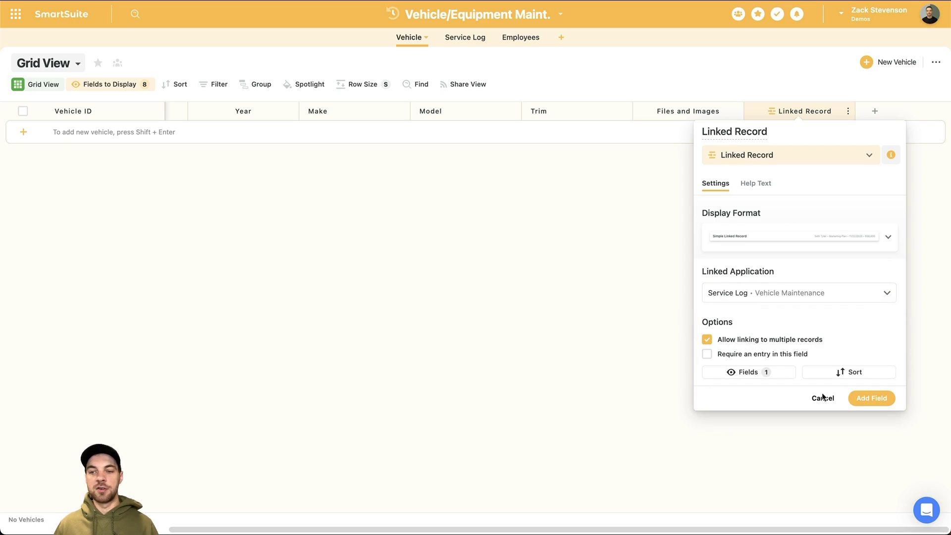
click(852, 400)
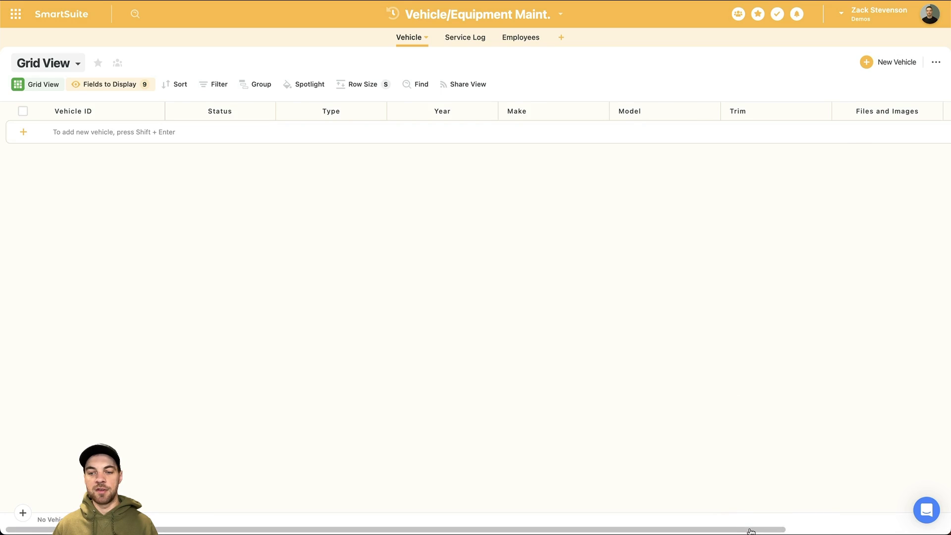
drag(752, 532, 902, 531)
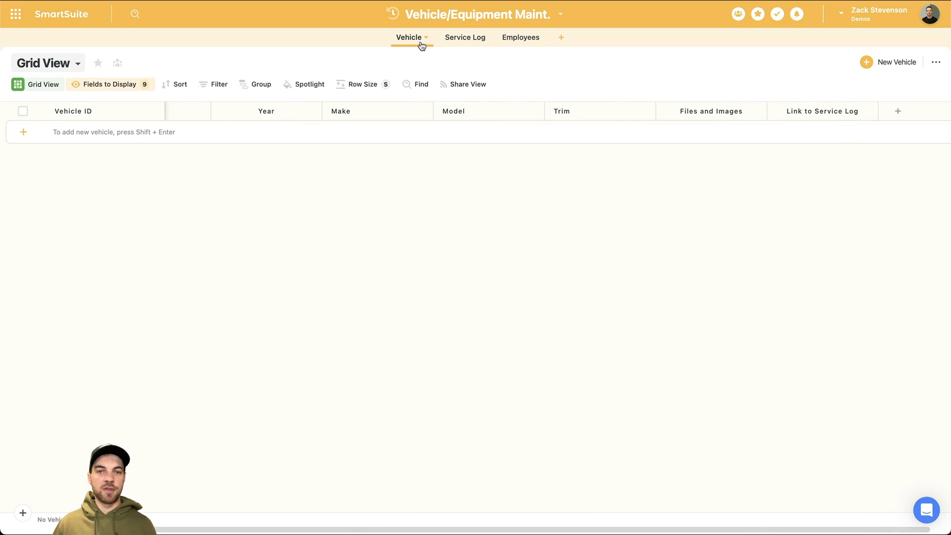
click(461, 39)
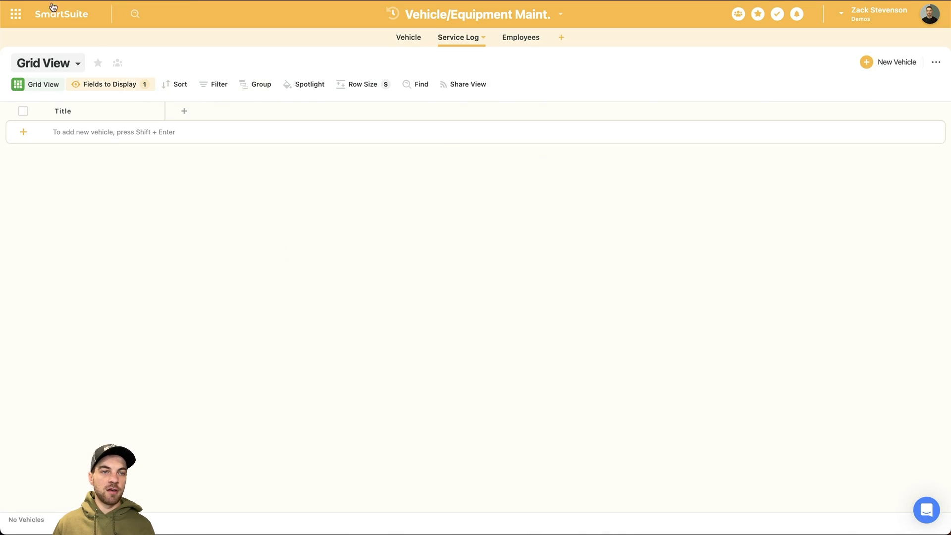
Step: Show the Link to Vehicle field in the Service Log grid
click(126, 87)
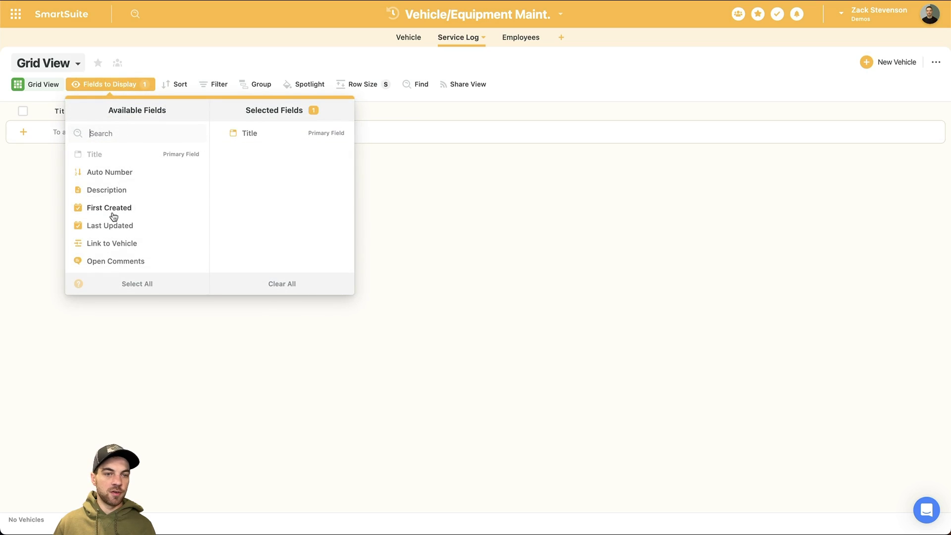
click(109, 246)
click(210, 365)
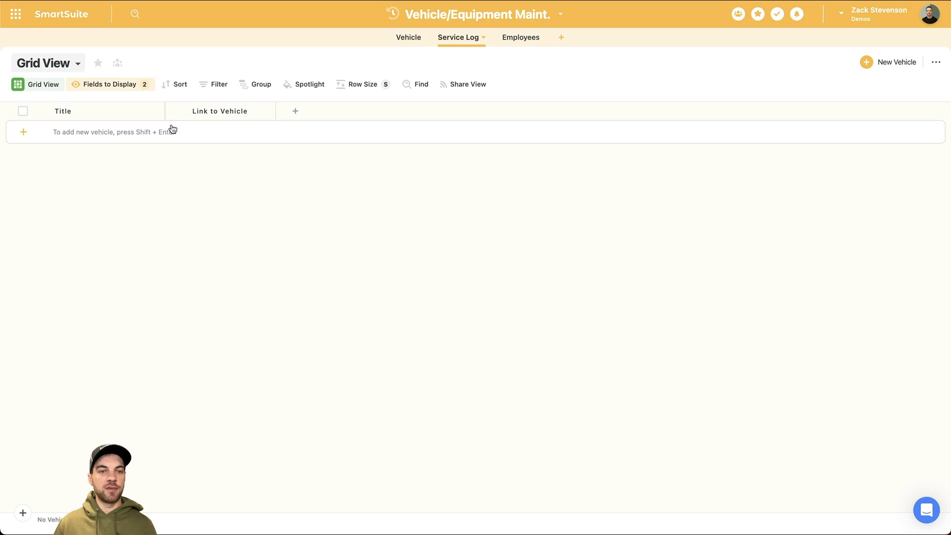
Step: Add a Status field with Backlog, In Process and Complete, removing Ready for Review
click(296, 112)
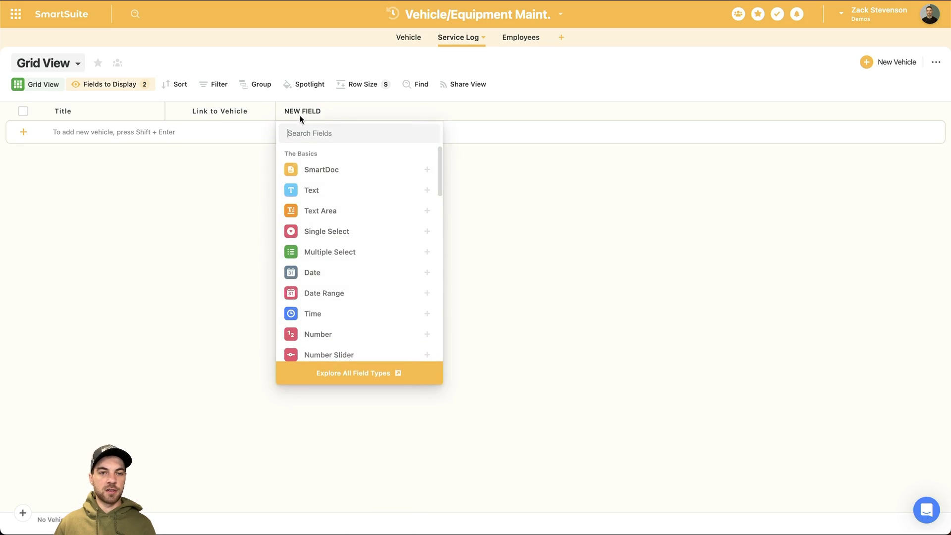
text(stat)
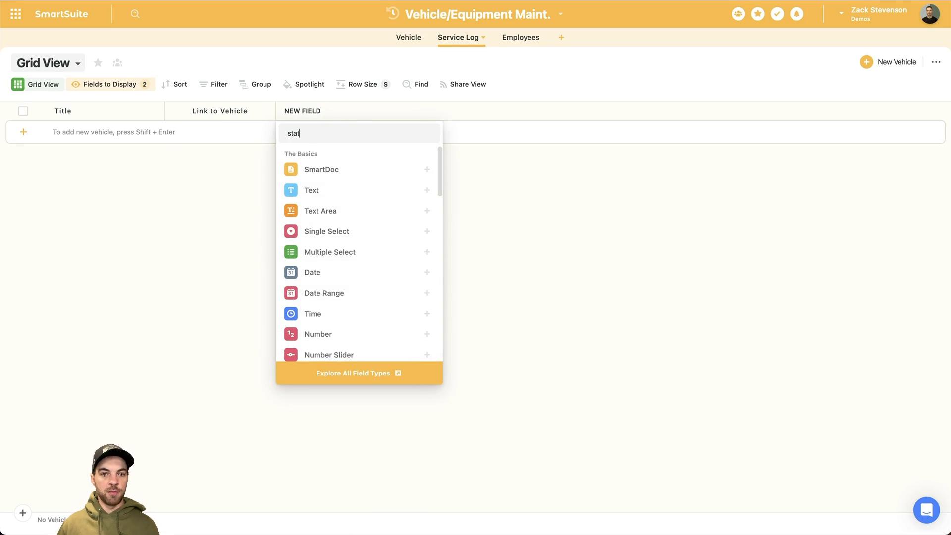
click(397, 169)
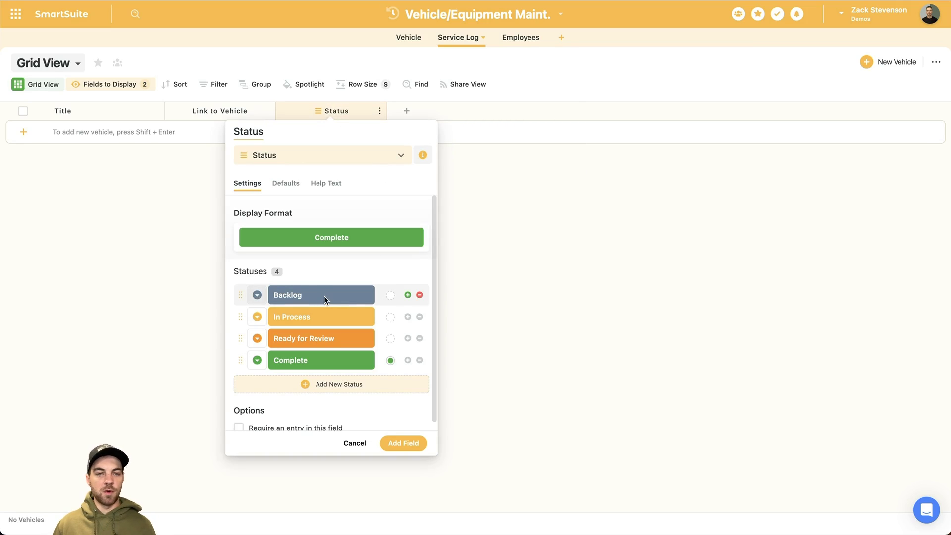
click(419, 338)
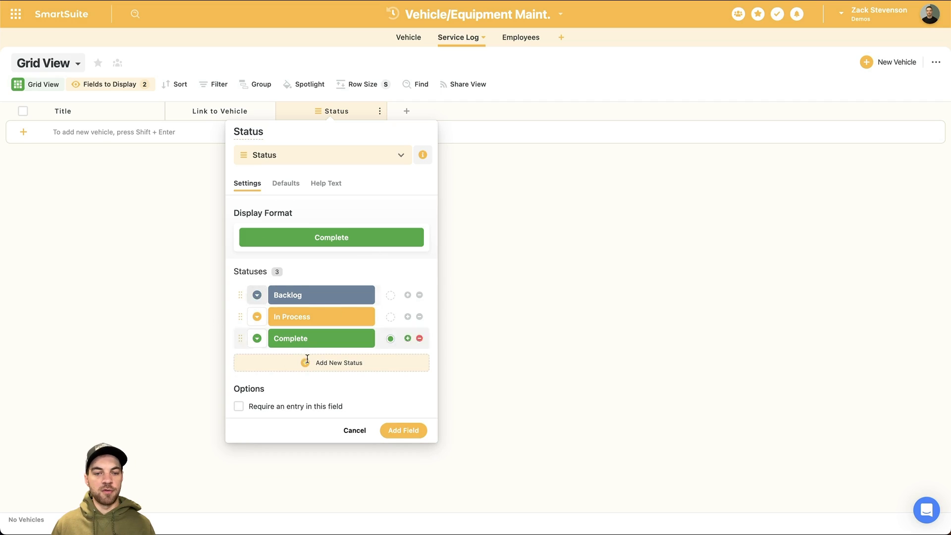
click(402, 430)
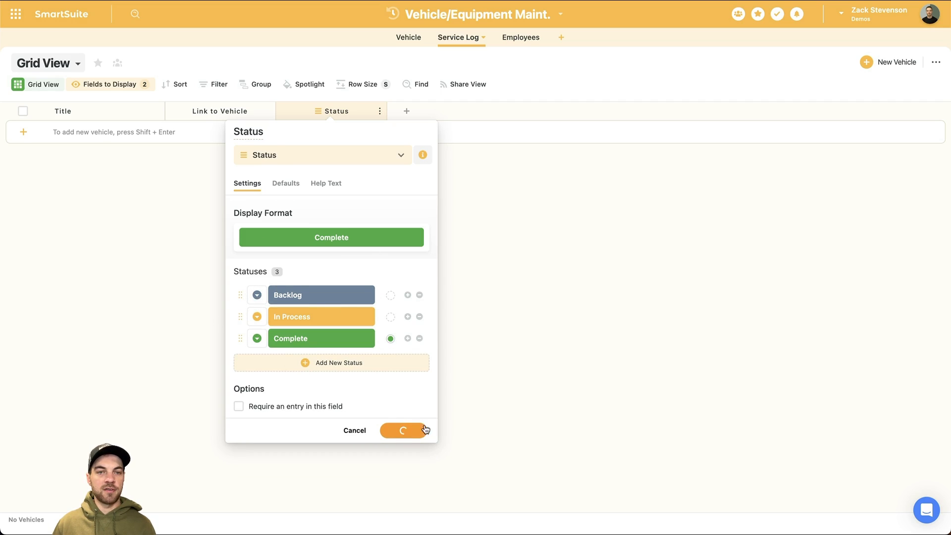
Step: Add a Due Date field to the Service Log
click(404, 112)
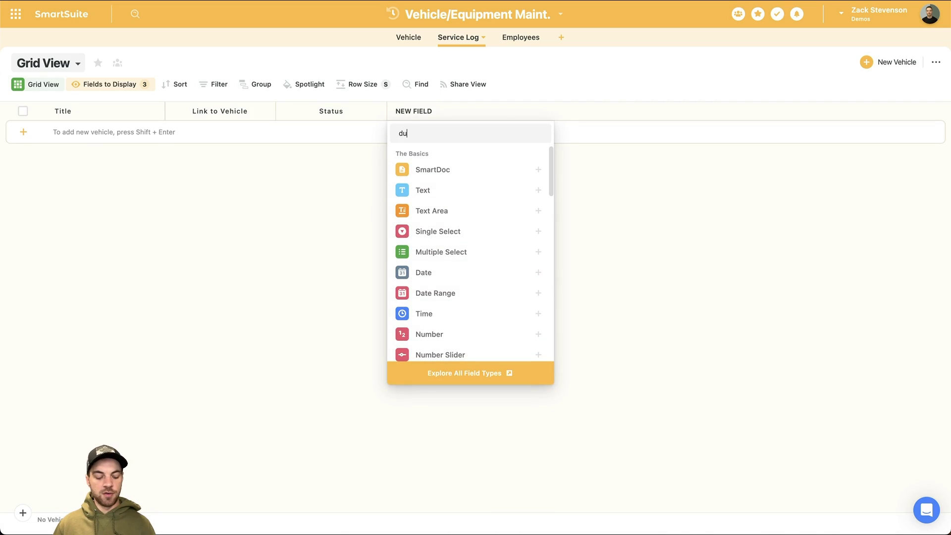
text(e)
click(466, 170)
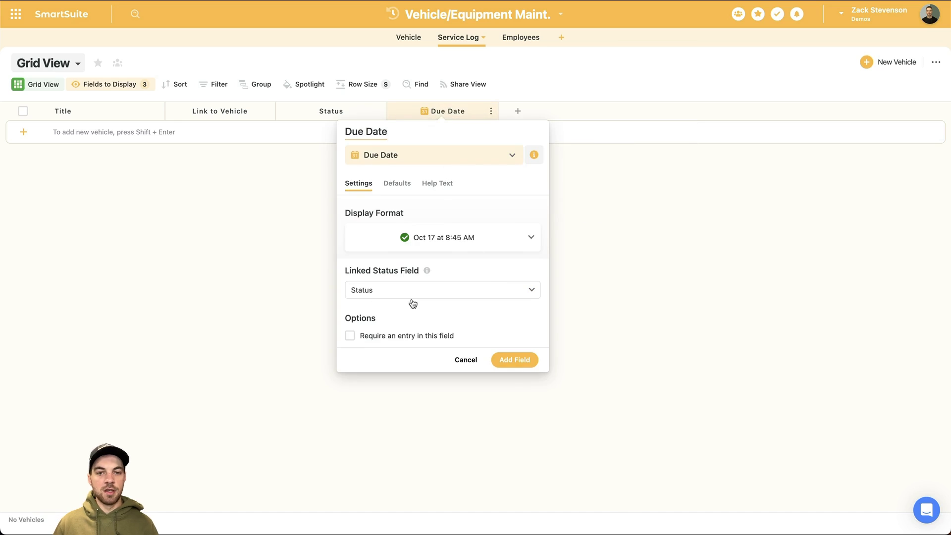
click(514, 362)
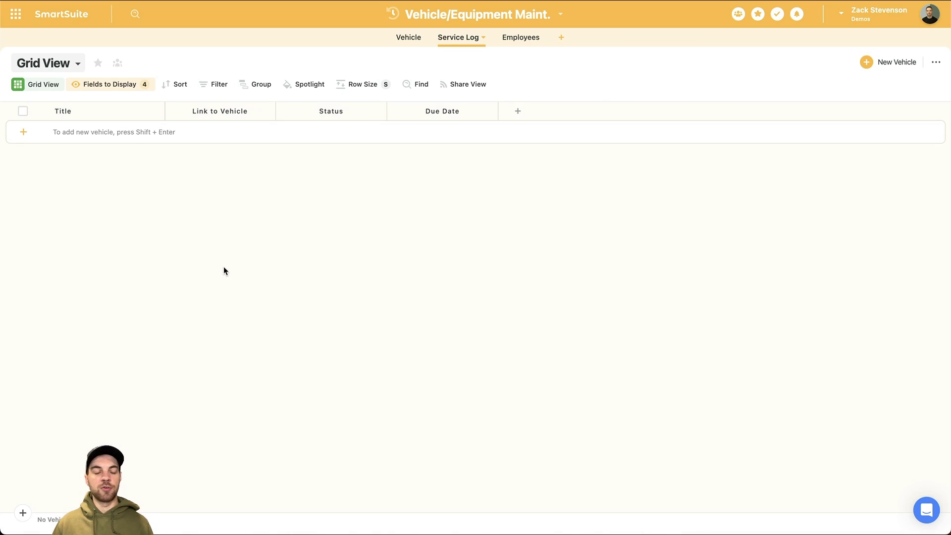
click(519, 113)
Step: Add a multi-line text field named Part Numbers
click(572, 212)
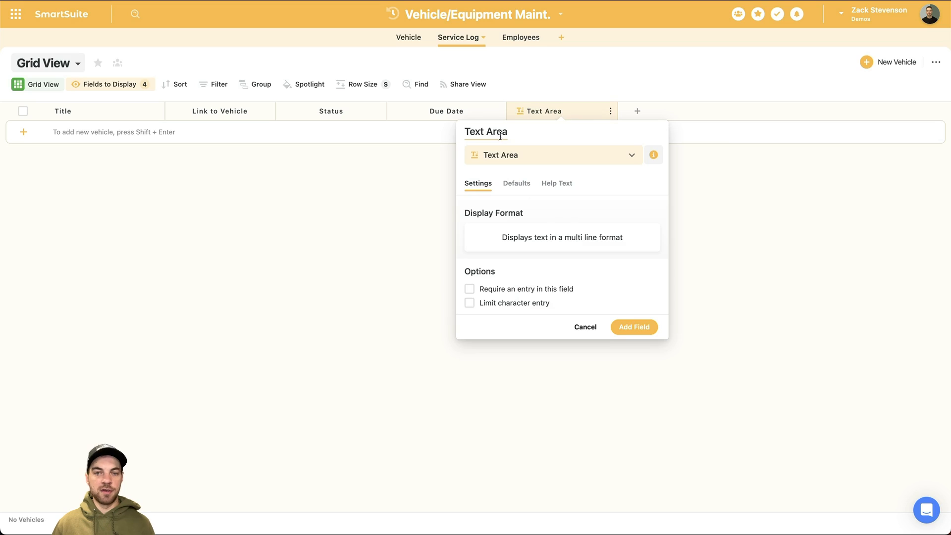
drag(508, 133, 467, 135)
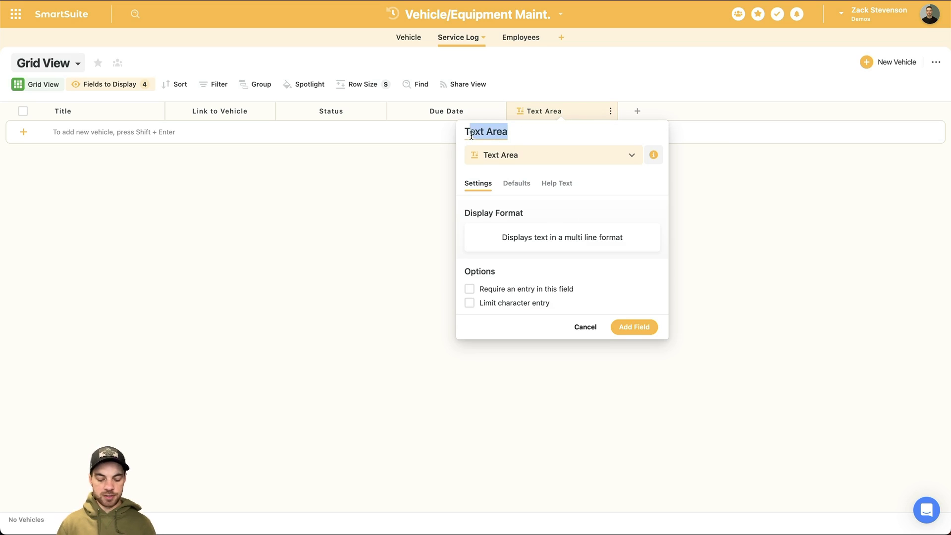
text(Part Numbers)
key(Return)
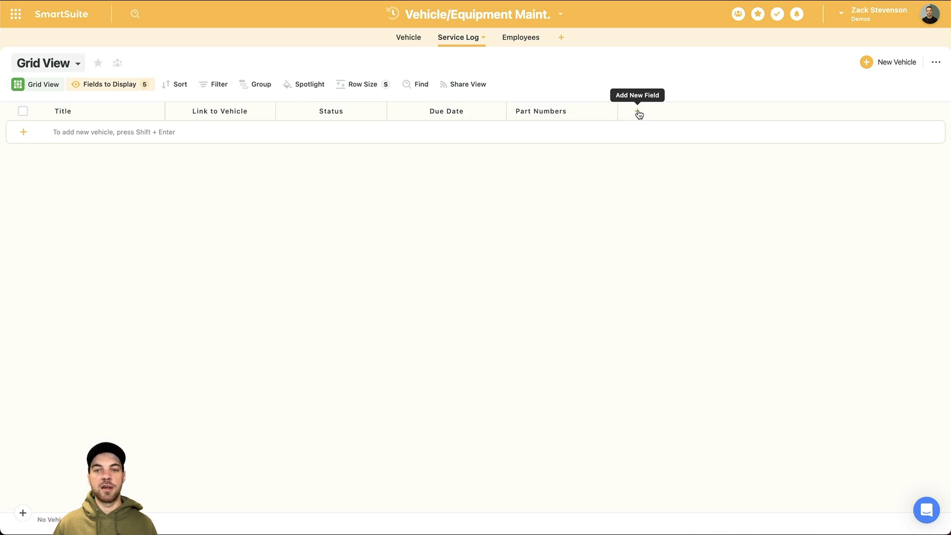
Step: Add a Service Notes multi-line text field and widen its column
click(637, 111)
click(660, 216)
drag(634, 133, 574, 132)
text(Service Notes)
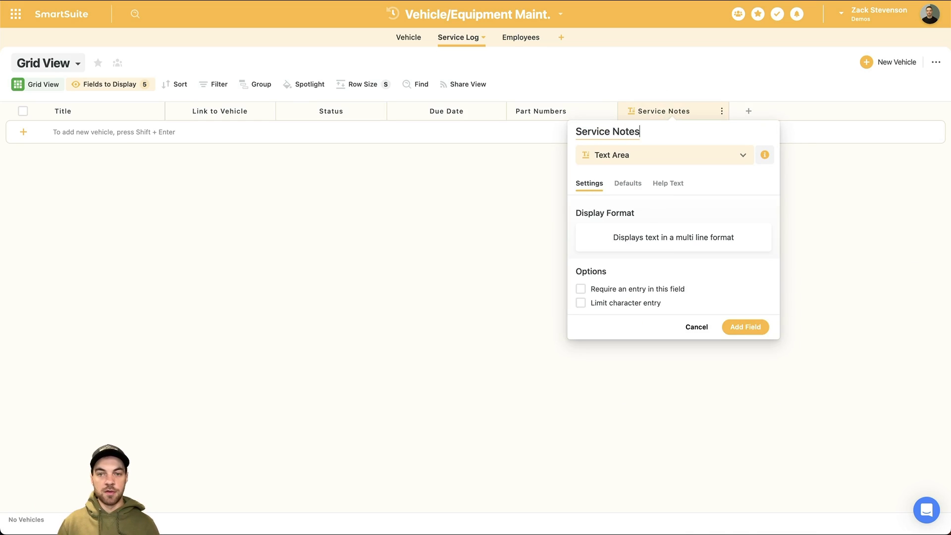
click(747, 328)
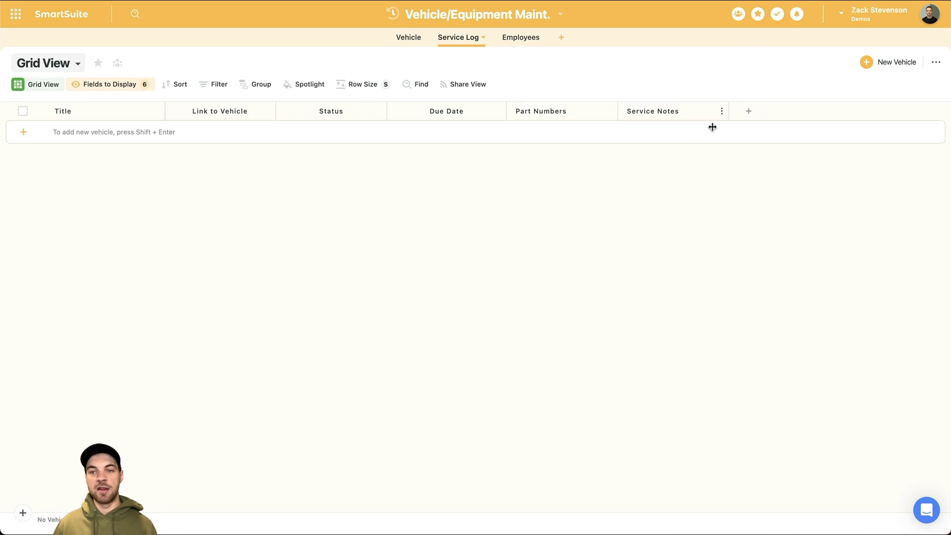
drag(729, 111, 762, 111)
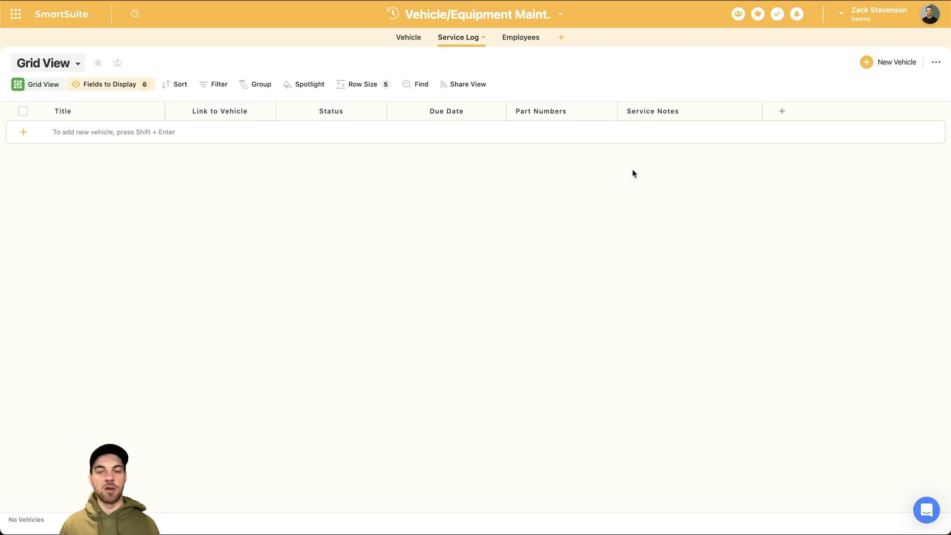
click(782, 111)
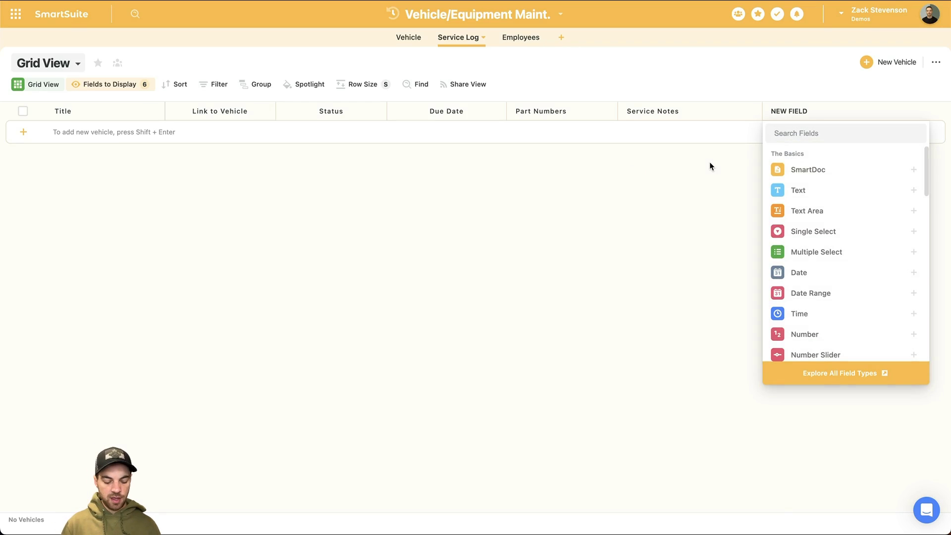
Step: Add a Number field named Kms/Hours
text(num)
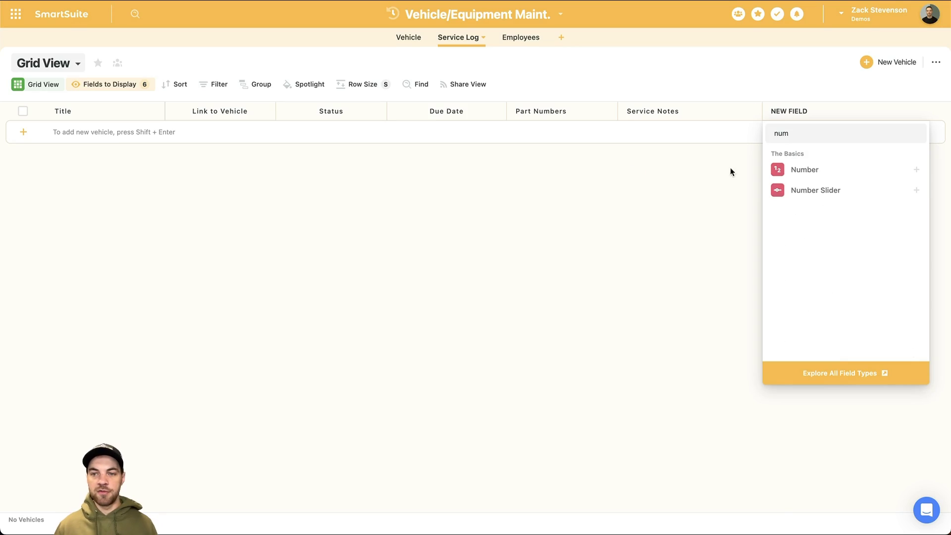
click(807, 171)
drag(740, 131, 715, 130)
text(Km)
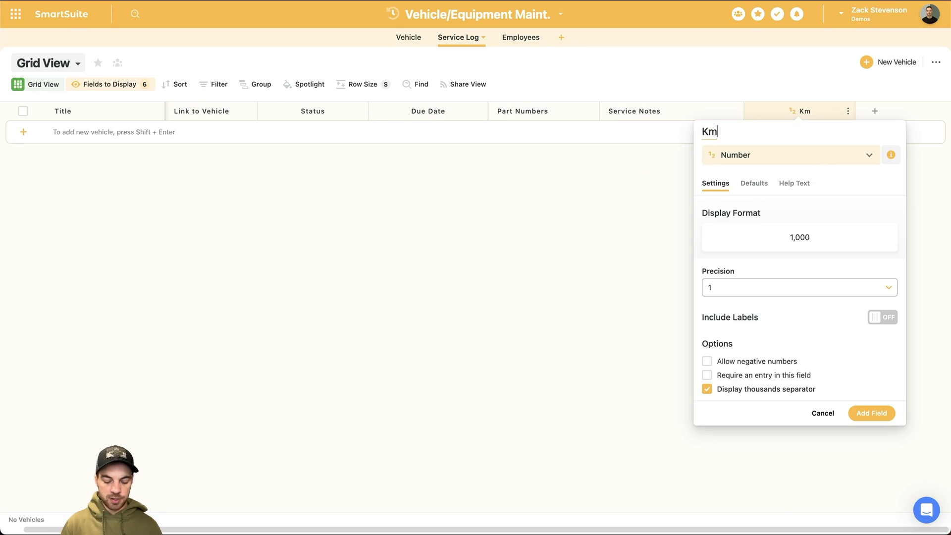
text(s/Hours)
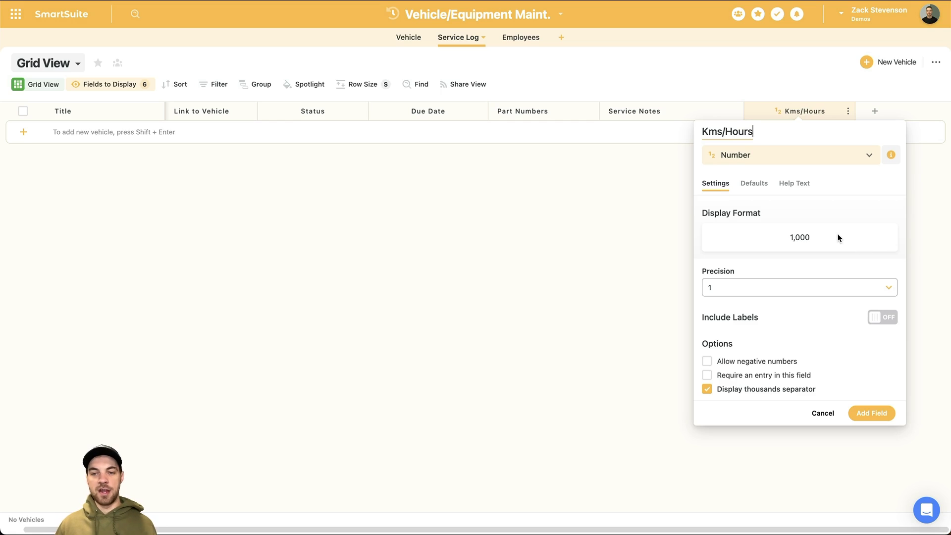
key(Return)
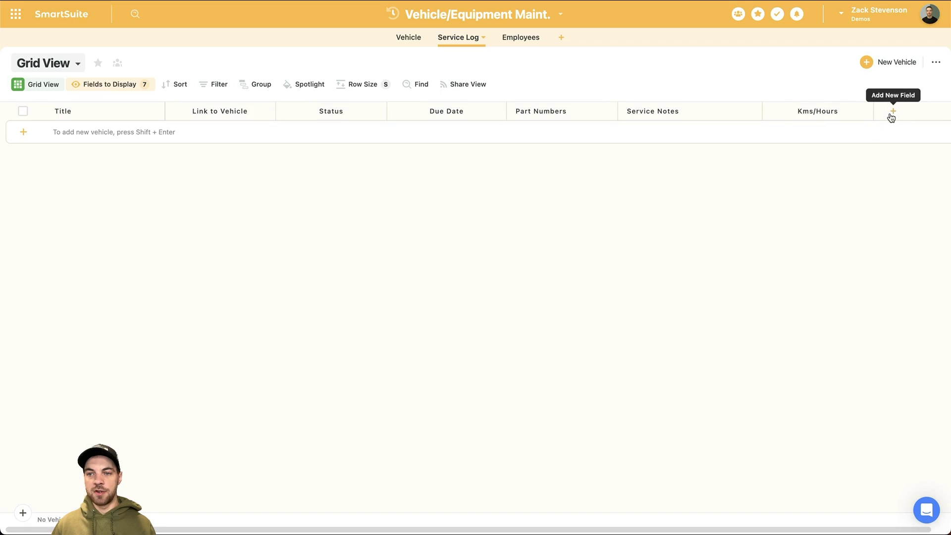
Step: Add a Files and Images field to the Service Log
click(892, 115)
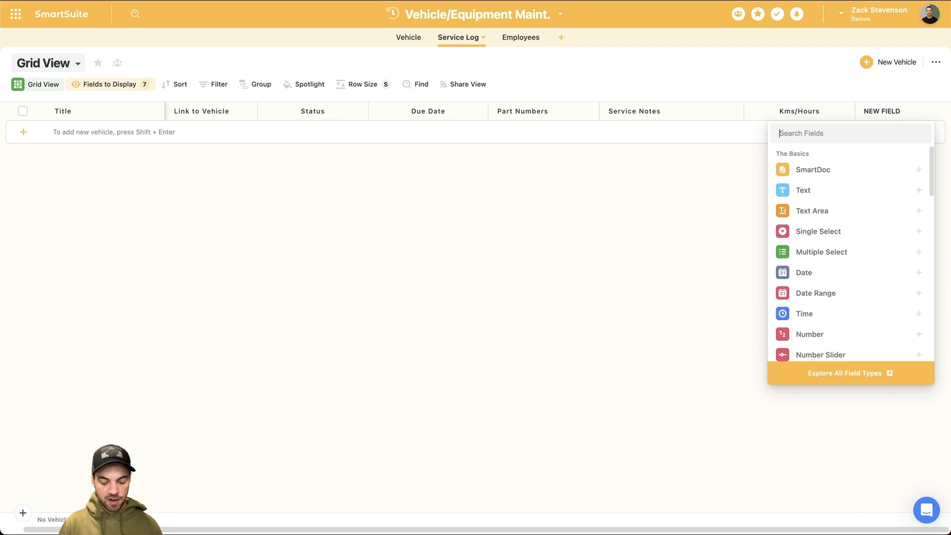
text(file)
click(811, 169)
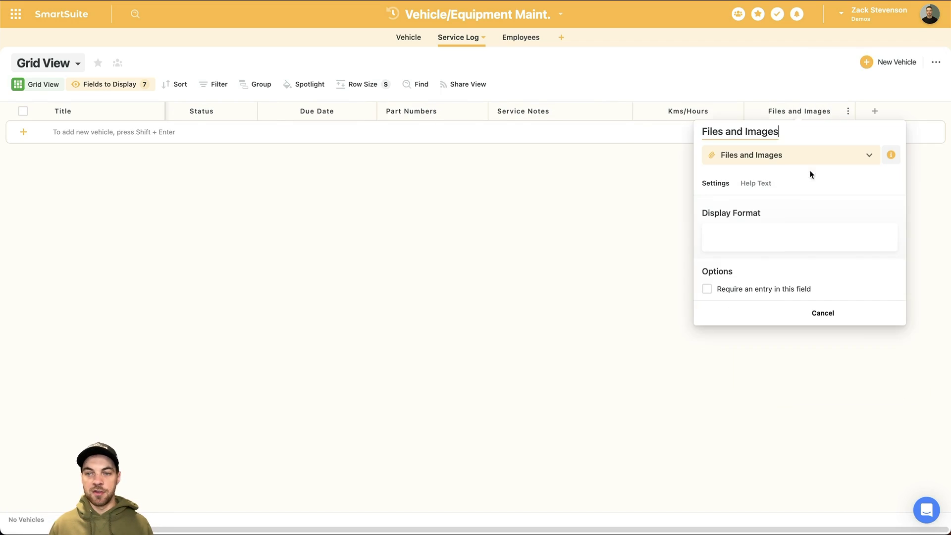
click(867, 316)
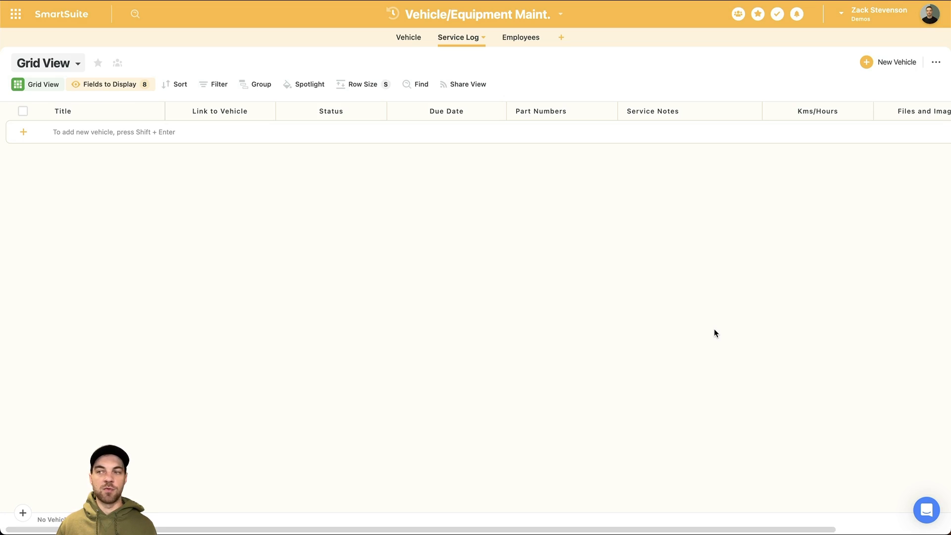
click(74, 110)
Step: Rename the Title field to Service ID and switch it to auto-generated
click(66, 132)
key(super+a)
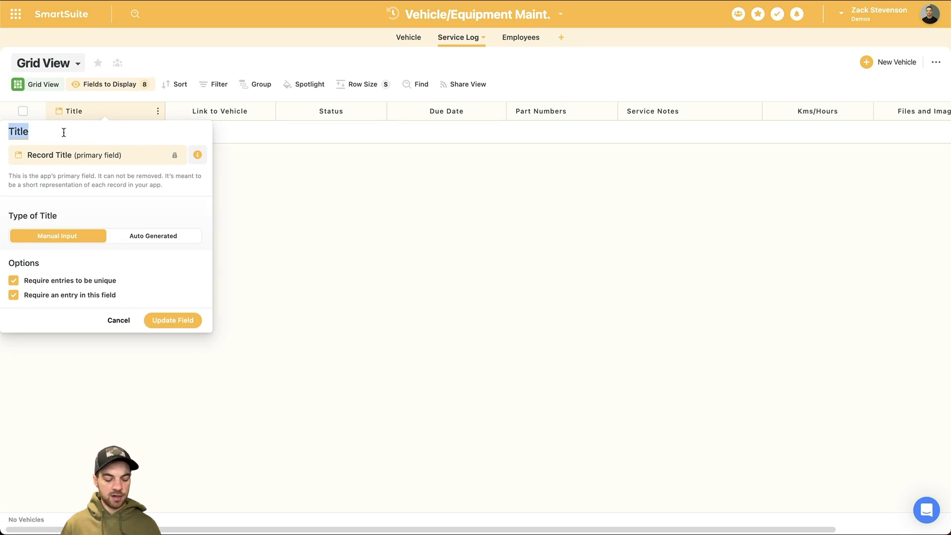
text(Service ID)
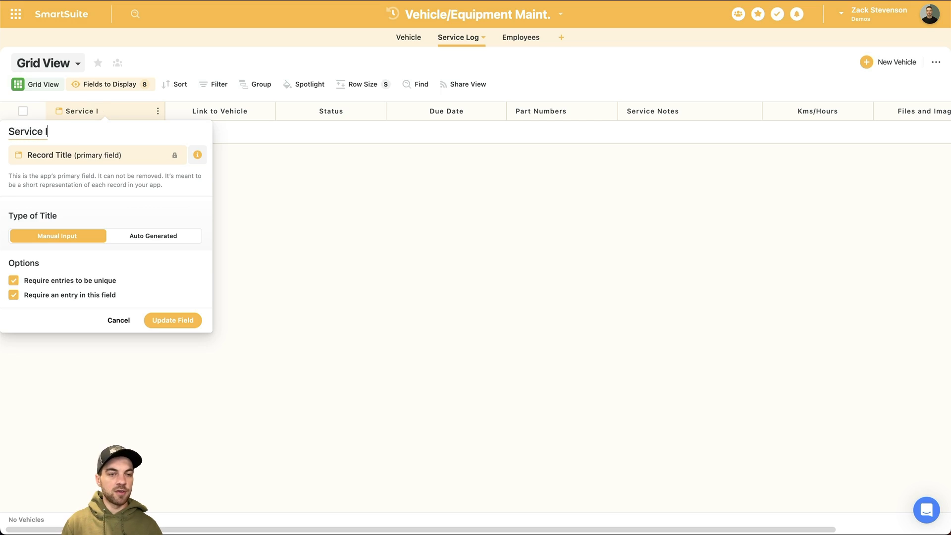
click(129, 237)
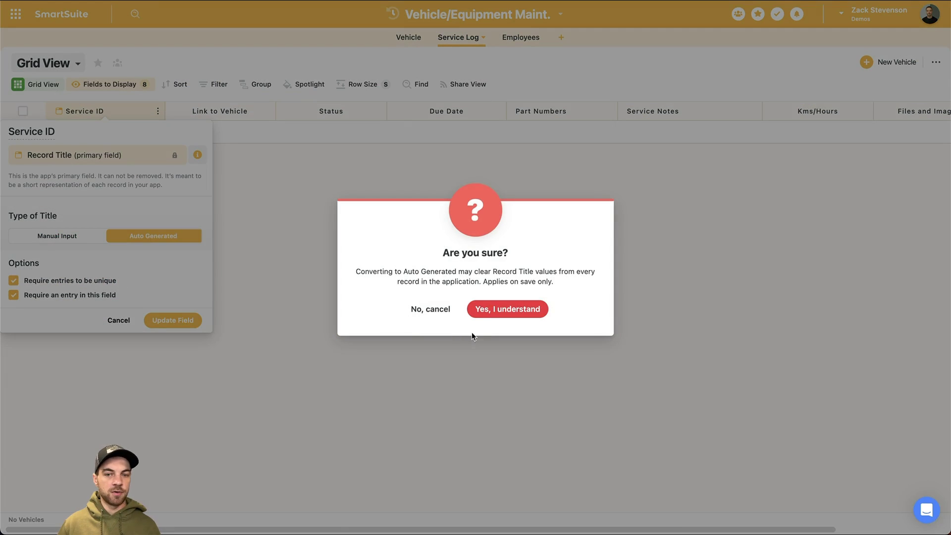
click(485, 311)
Step: Set the Service ID pattern to Due Date - Link to Vehicle and save it
click(195, 290)
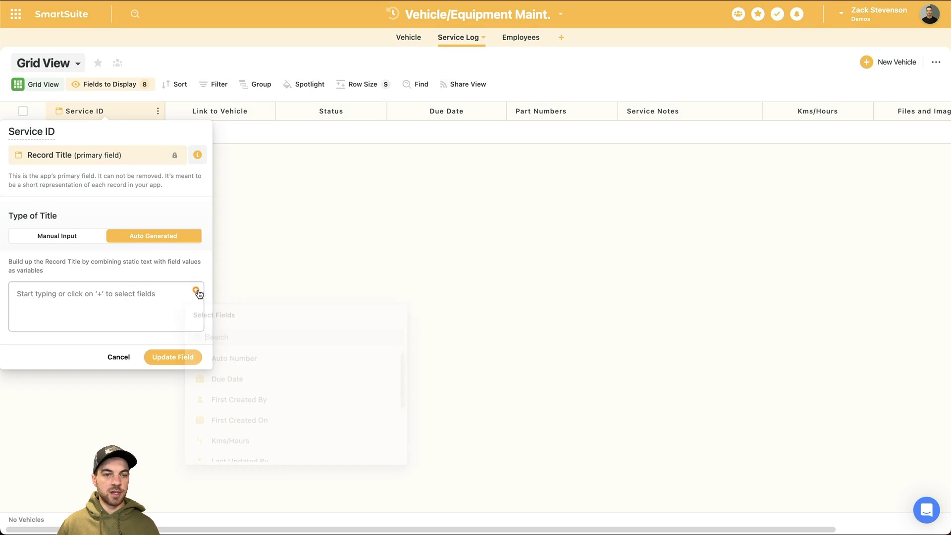
text(due)
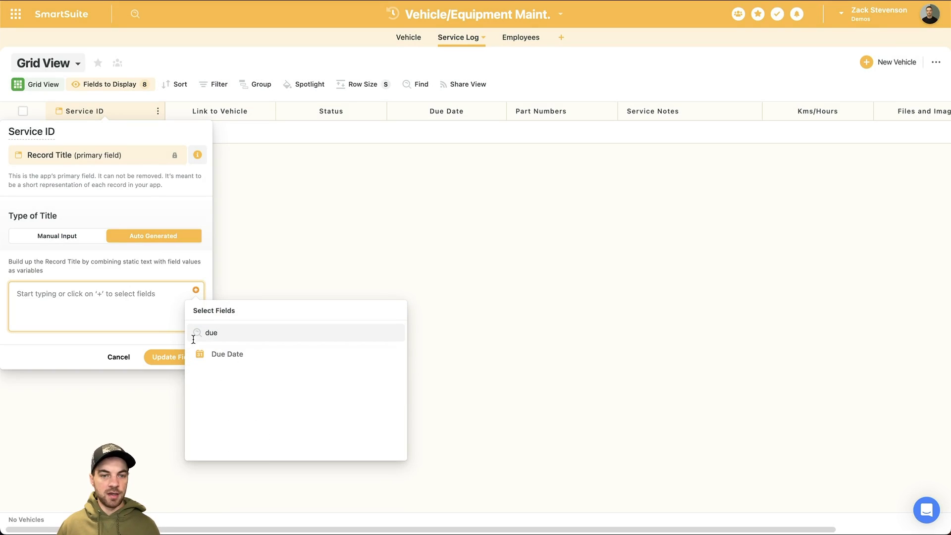
click(200, 354)
text(-)
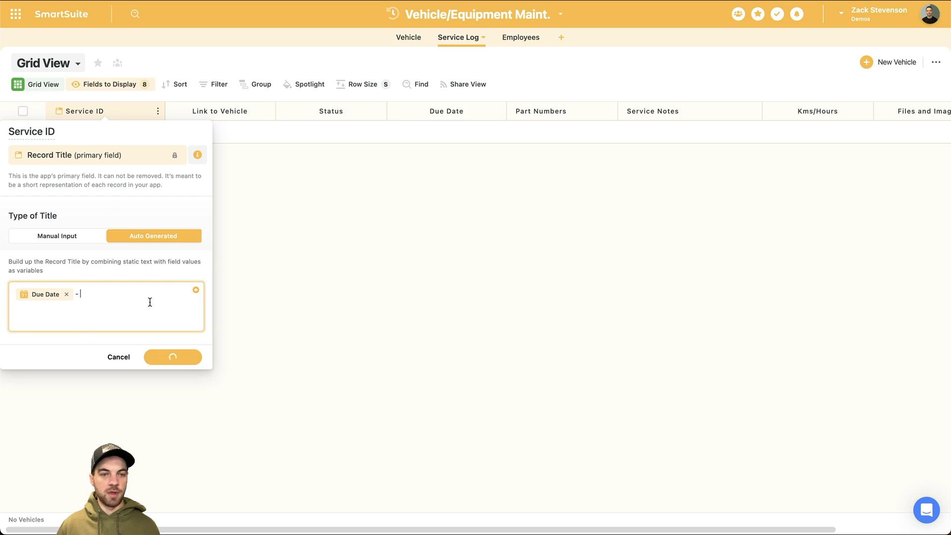
click(195, 290)
text(veh)
click(229, 354)
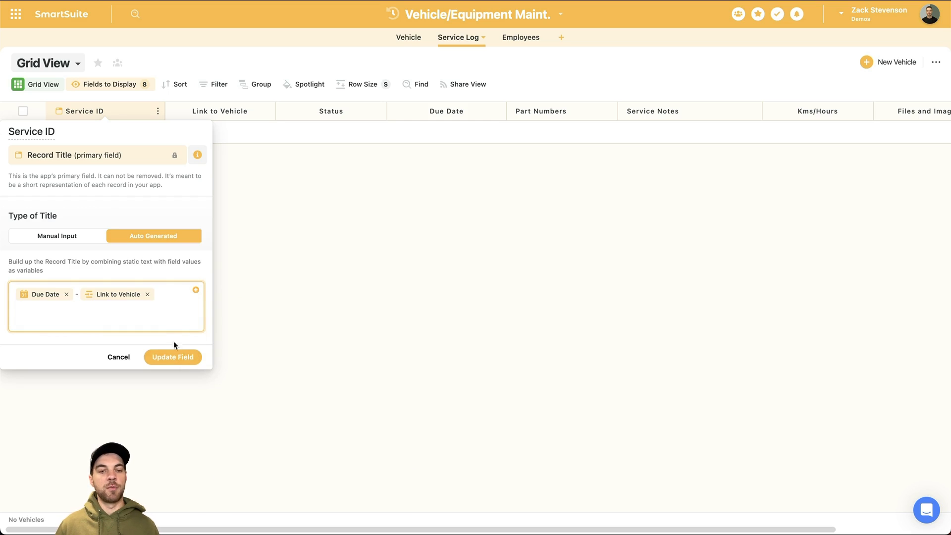
click(178, 358)
Step: Add a Linked Record field to Employees beside Link to Vehicle, allowing one employee per log
click(242, 110)
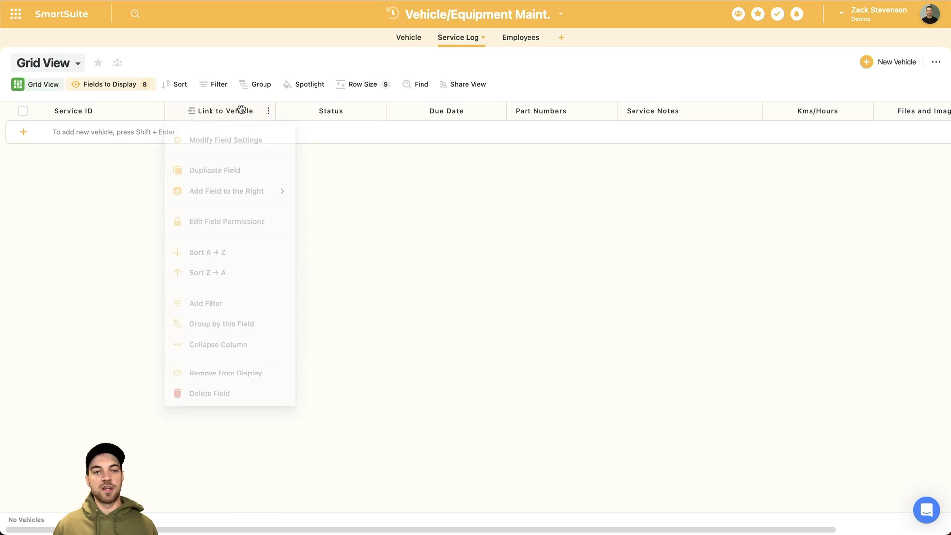
mouse_move(276, 187)
text(link)
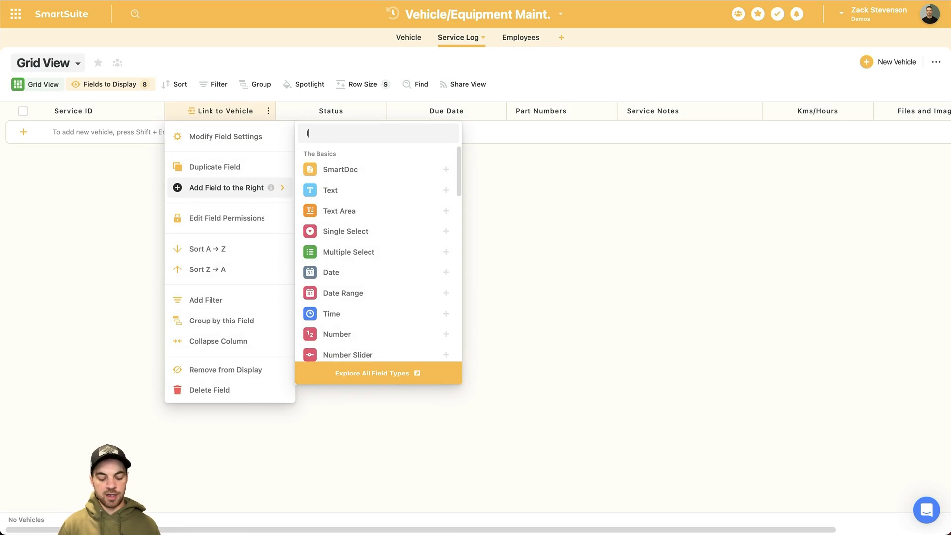
click(359, 191)
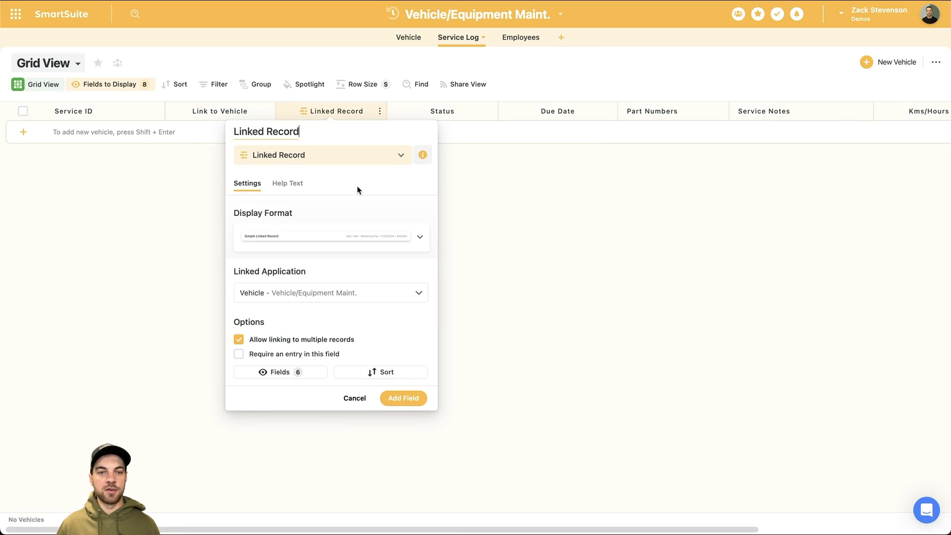
click(315, 294)
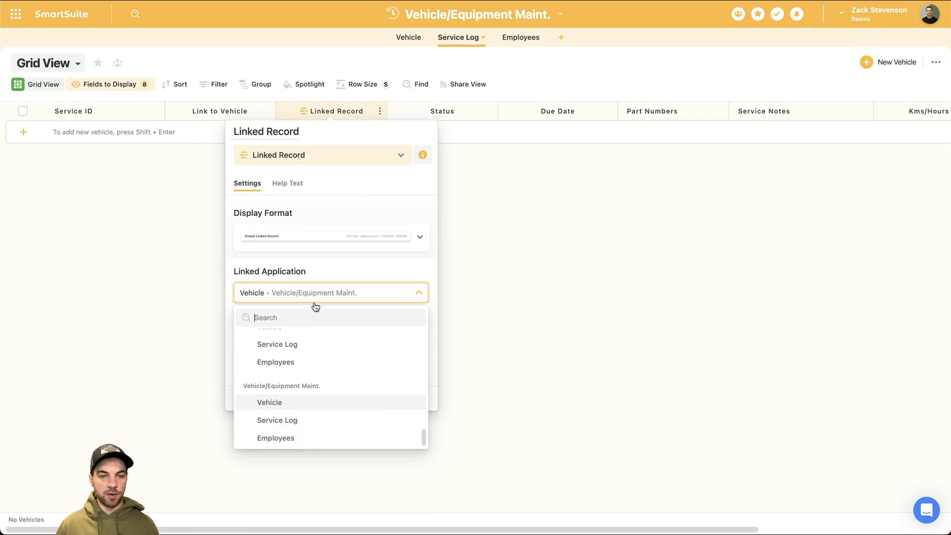
click(306, 439)
click(239, 340)
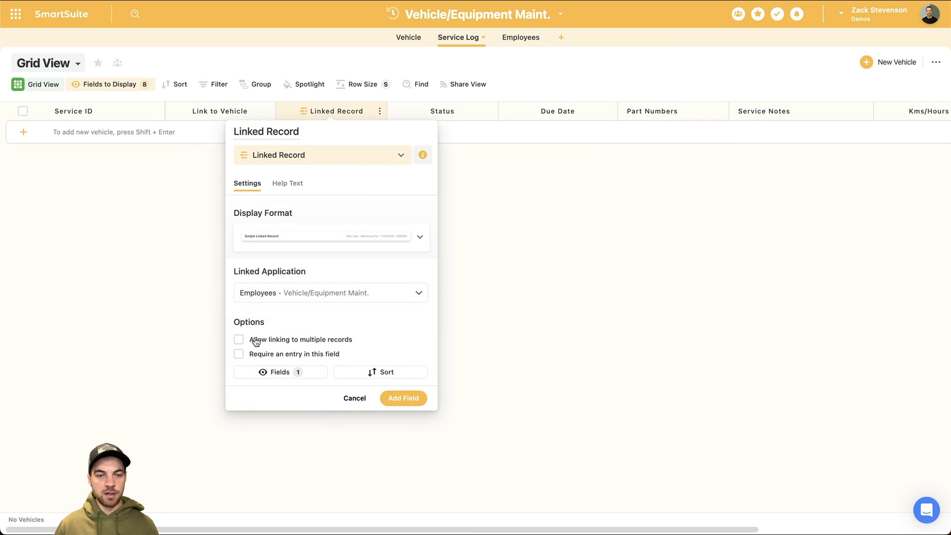
click(410, 401)
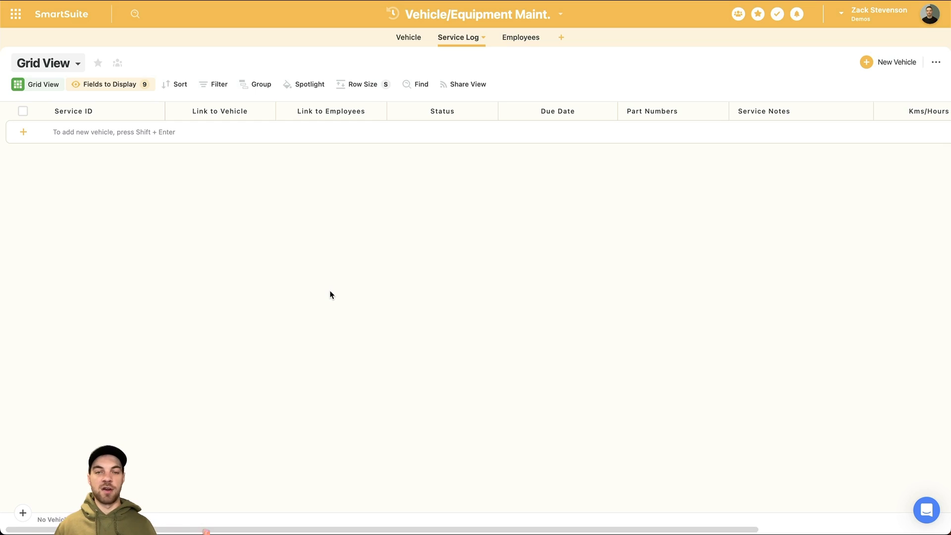
Step: In Employees, show Link to Service Log and add a Full Name field
click(532, 41)
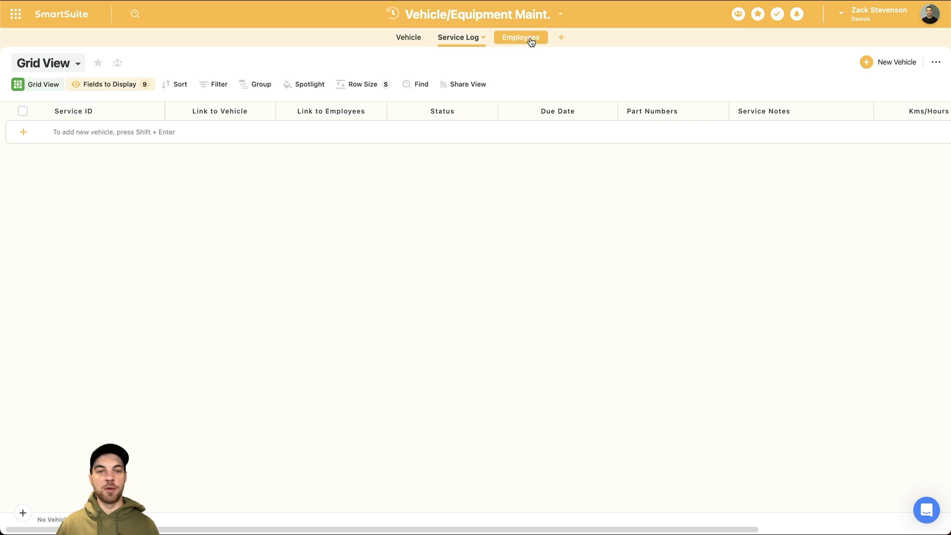
click(132, 84)
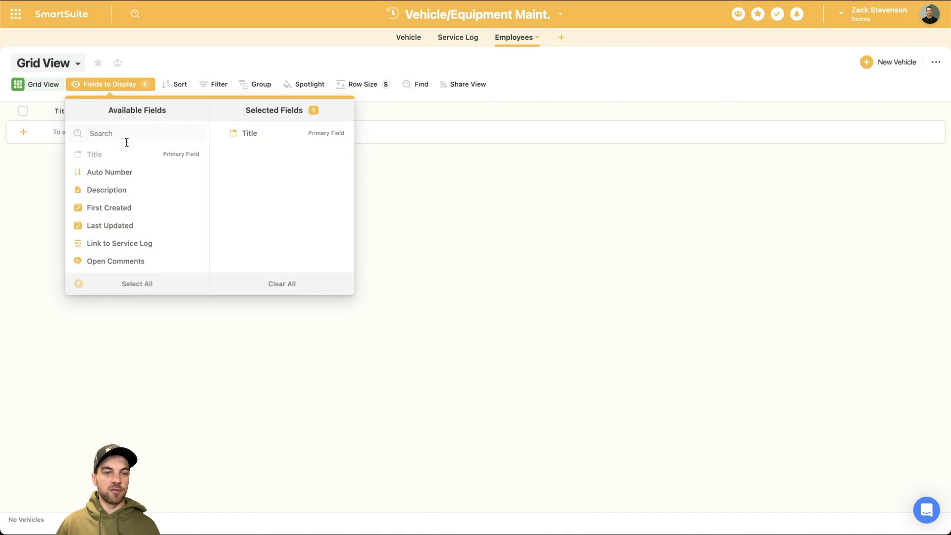
click(142, 246)
click(456, 279)
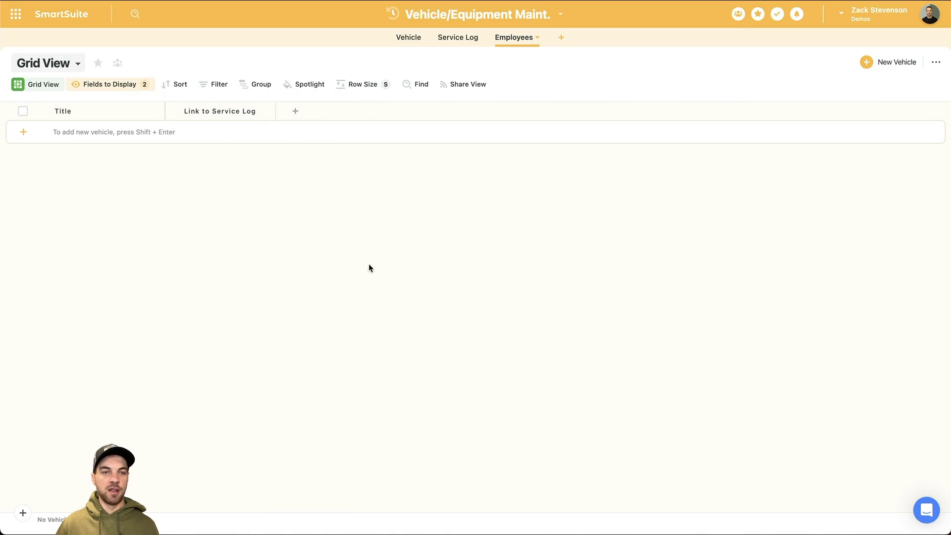
click(295, 111)
text(fu)
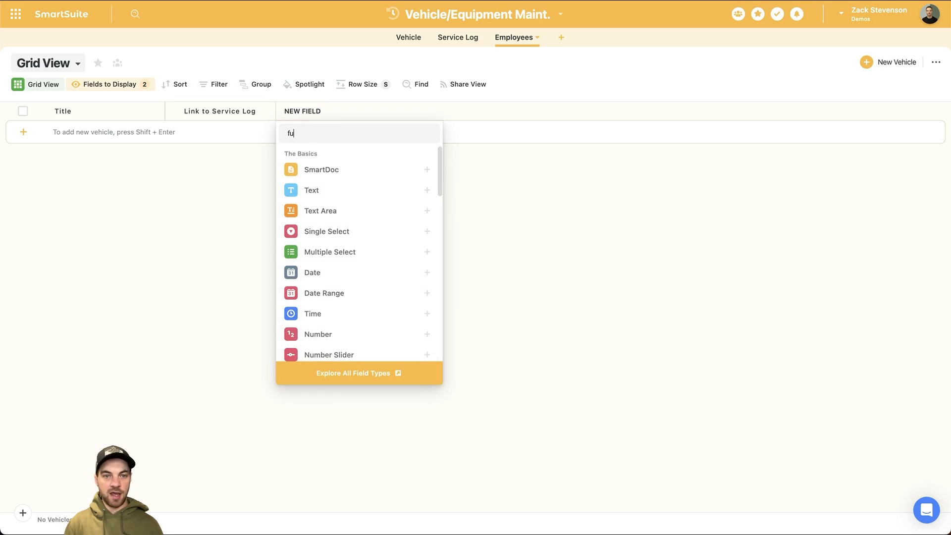
text(l)
click(358, 176)
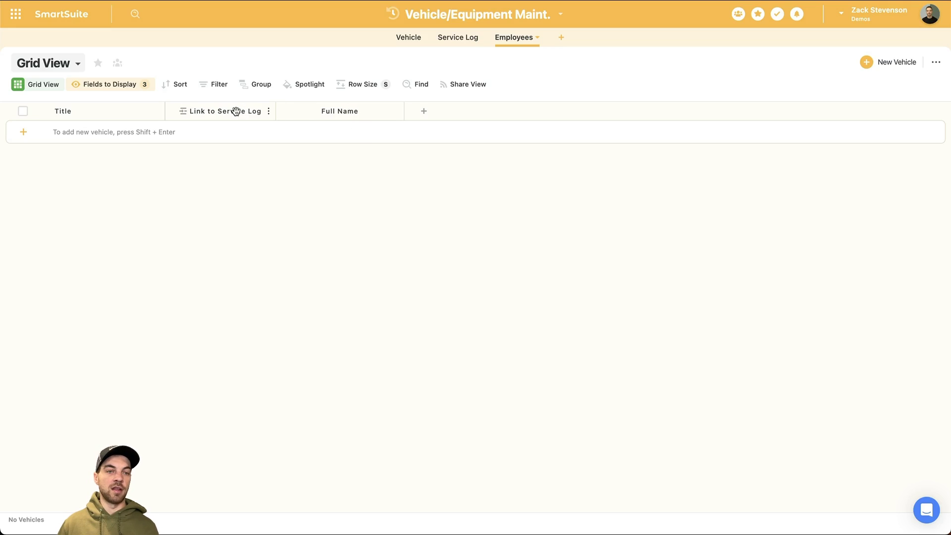
Step: Rename Title to Employee ID, auto-generated from Full Name
click(74, 111)
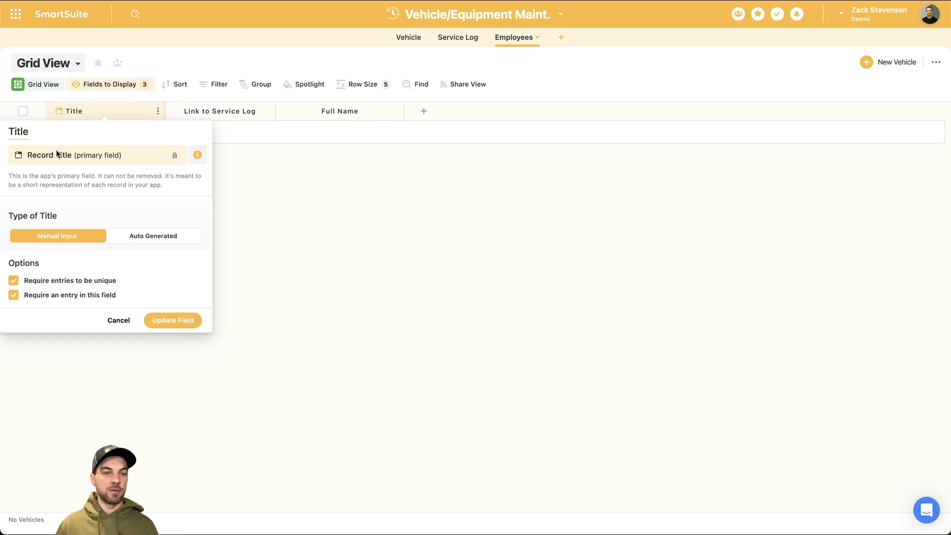
double_click(69, 132)
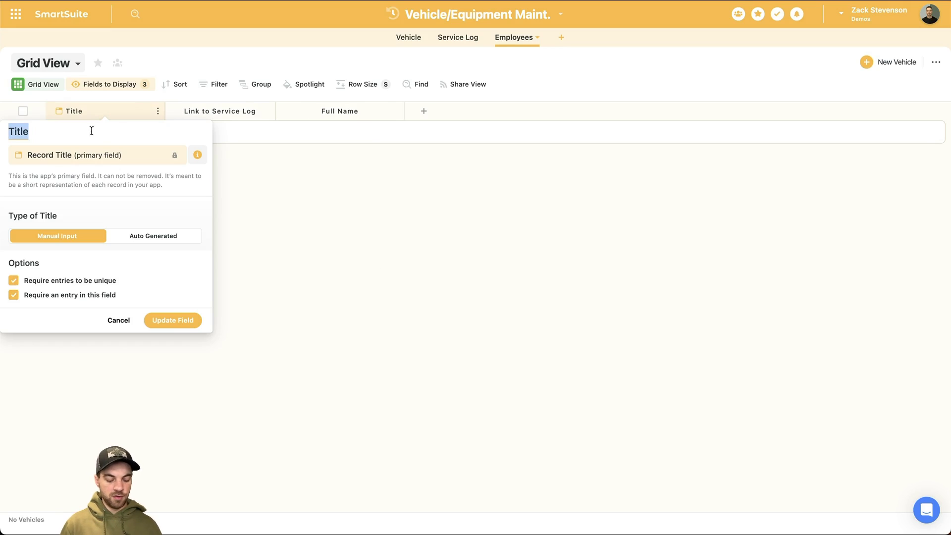
text(Employee ID)
click(159, 237)
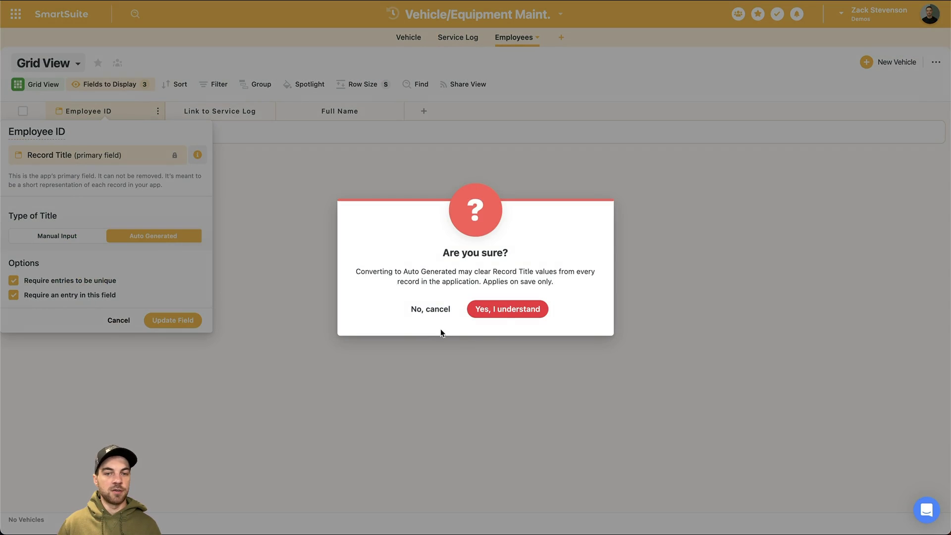
click(507, 314)
click(195, 289)
text(ful)
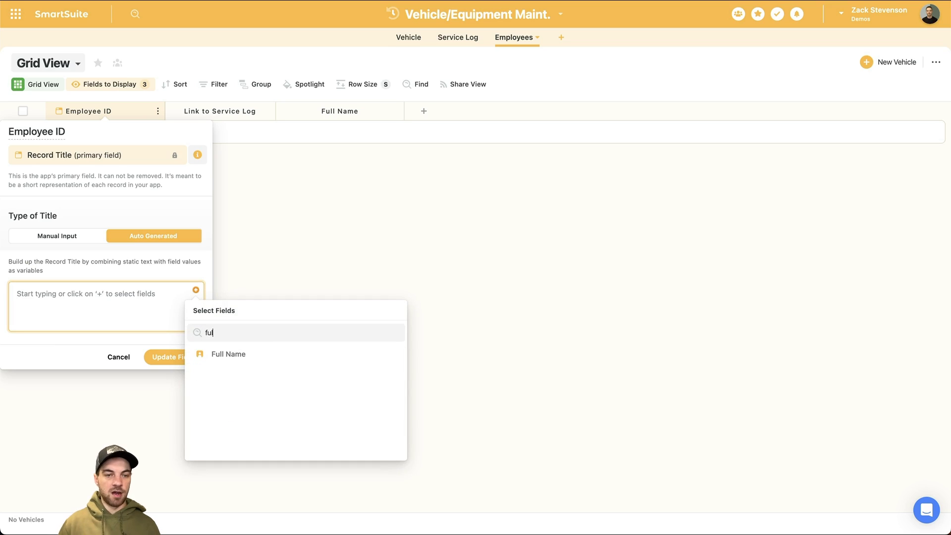
click(226, 352)
click(193, 356)
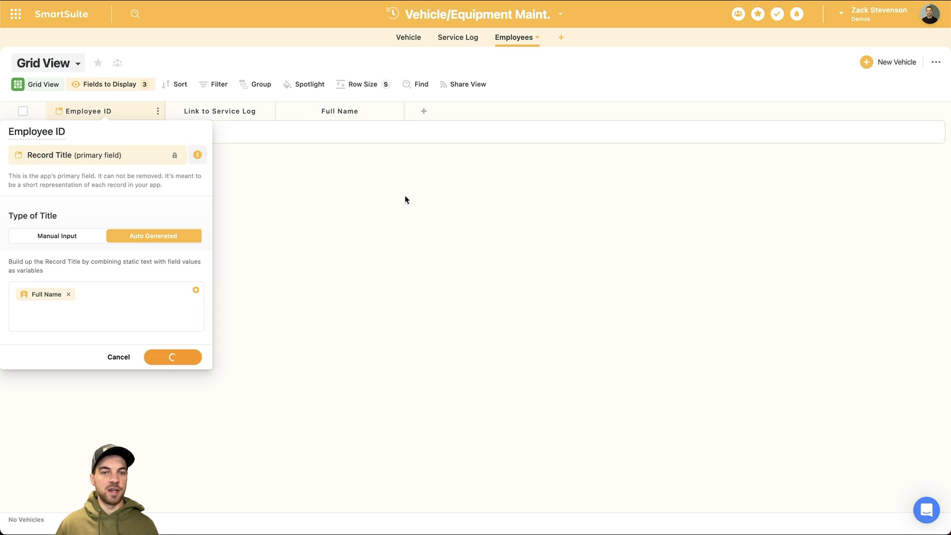
Step: Add an employee record with the employee's first name, then return to the Vehicle table
click(36, 134)
click(305, 135)
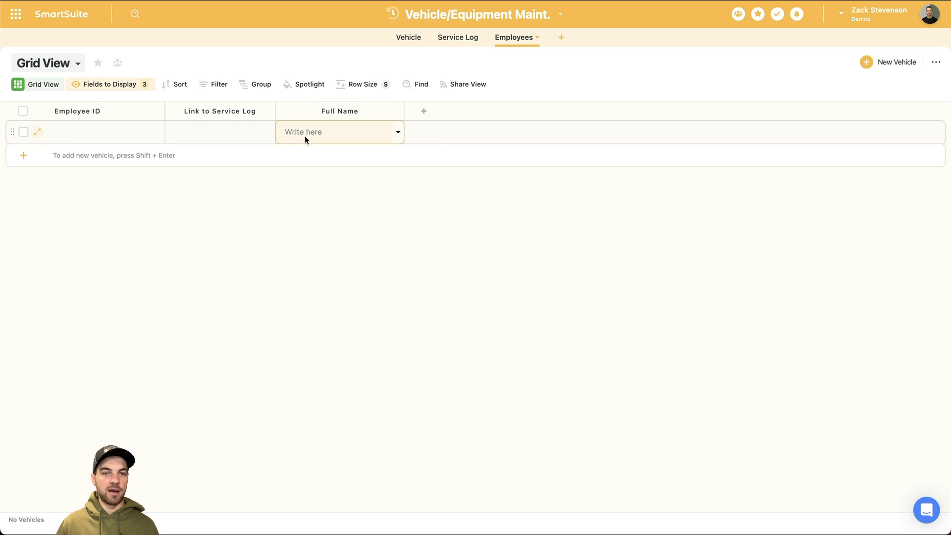
click(304, 135)
text(Zack)
key(Tab)
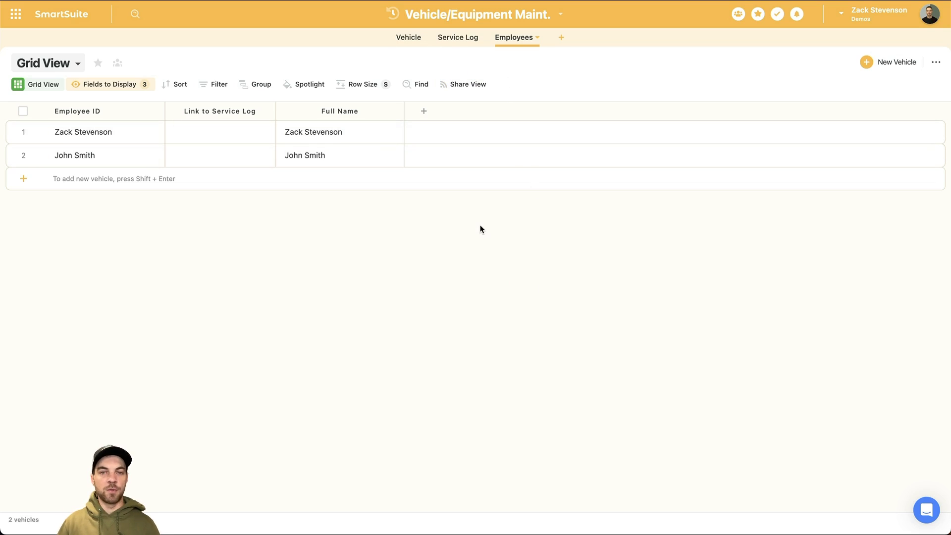
click(408, 38)
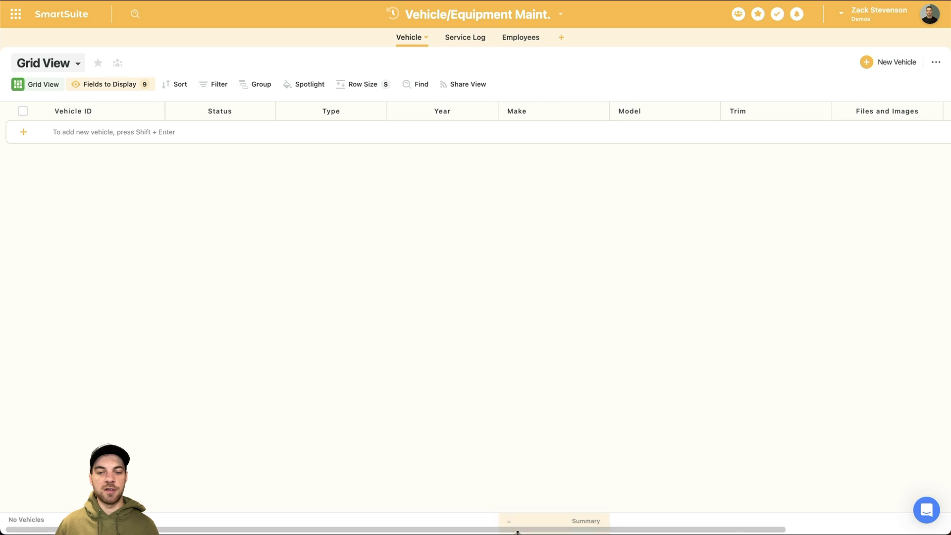
Step: Add a Rollup field after Trim taking the MAX of linked Service Log Kms/Hours
drag(522, 530, 743, 530)
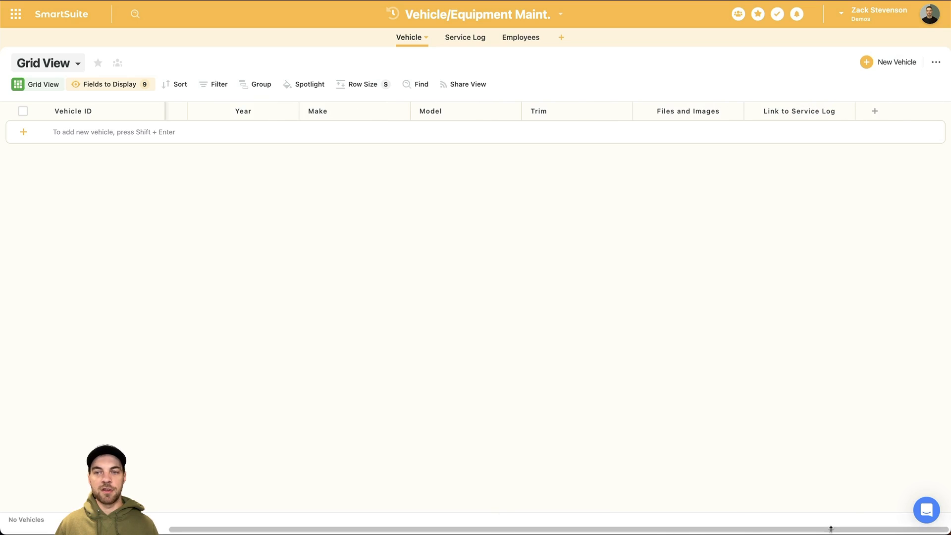
click(577, 113)
mouse_move(594, 191)
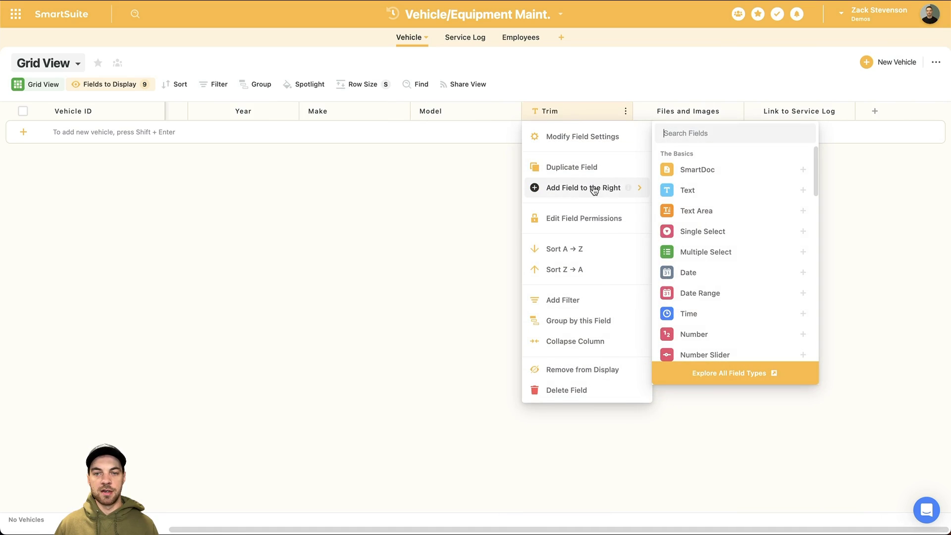
text(rol)
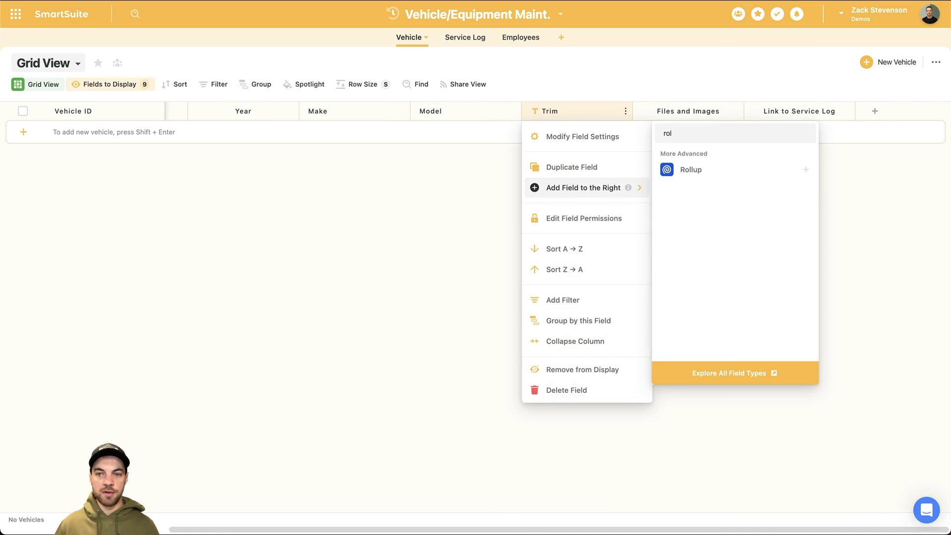
click(737, 170)
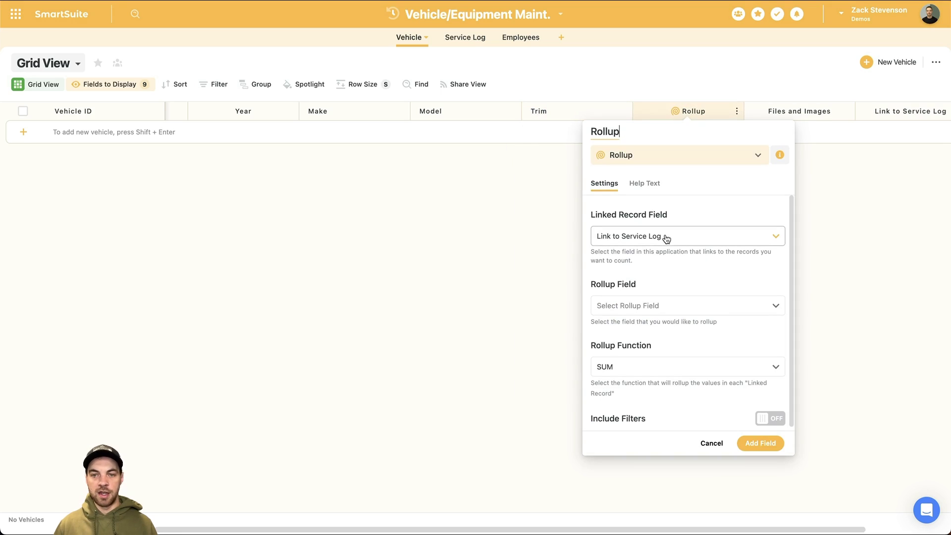
click(649, 306)
click(659, 349)
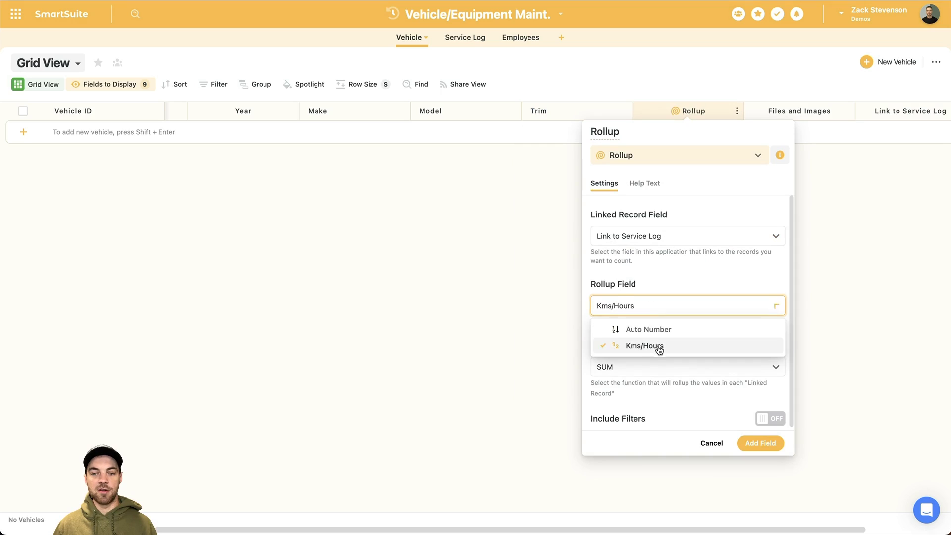
click(647, 368)
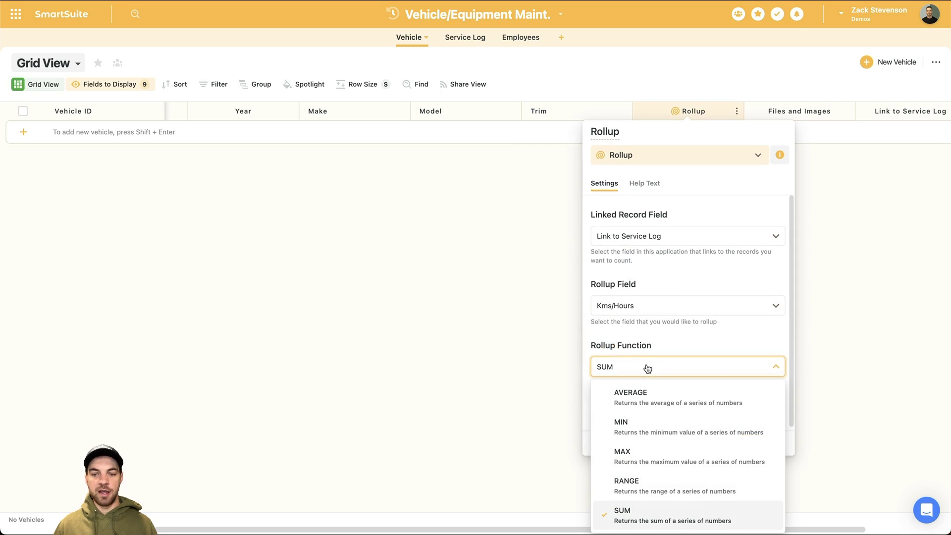
click(647, 454)
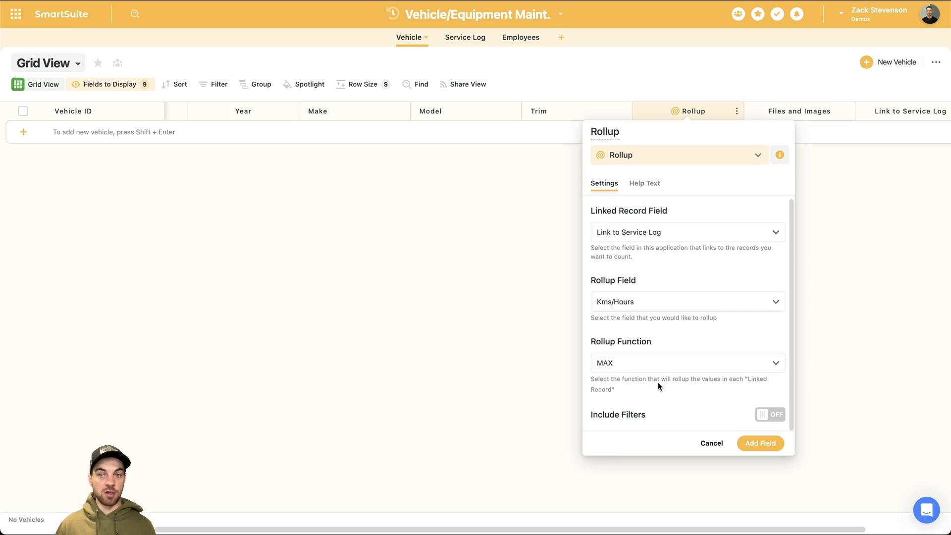
click(761, 443)
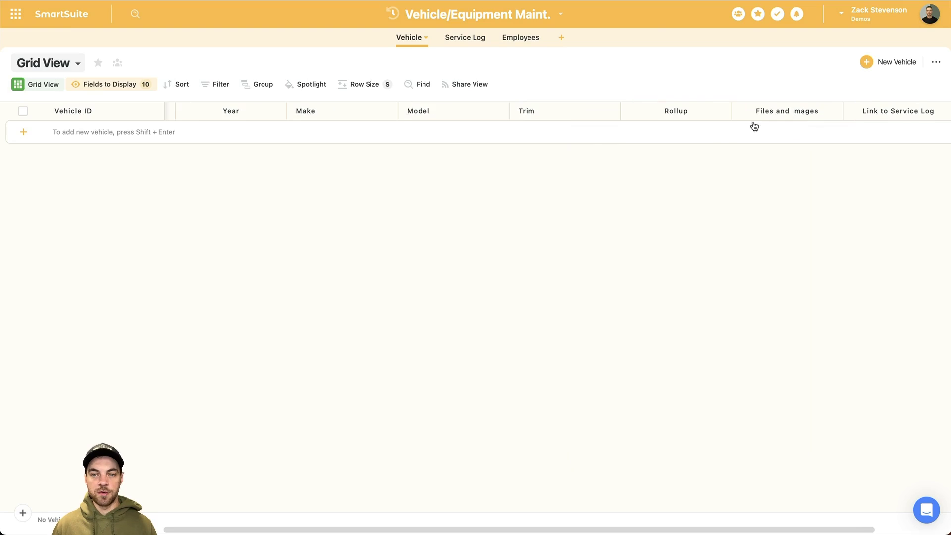
Step: Rename the new rollup field to Kms/Hours
click(685, 111)
drag(643, 127, 571, 128)
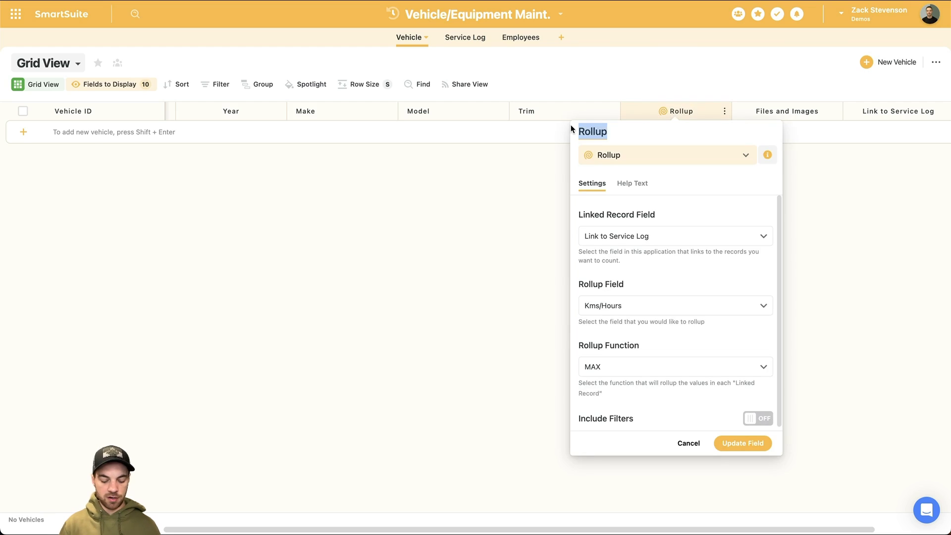
text(Kms/Hours)
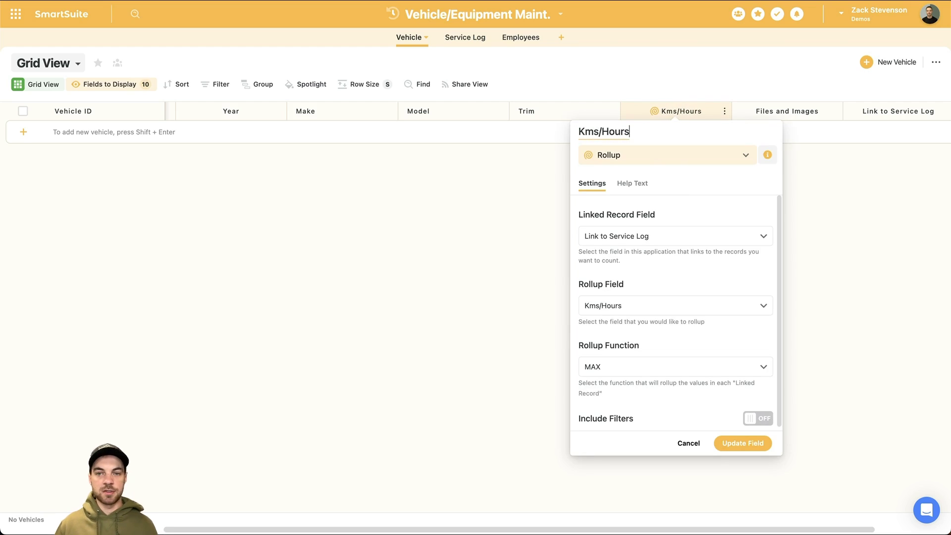
click(739, 442)
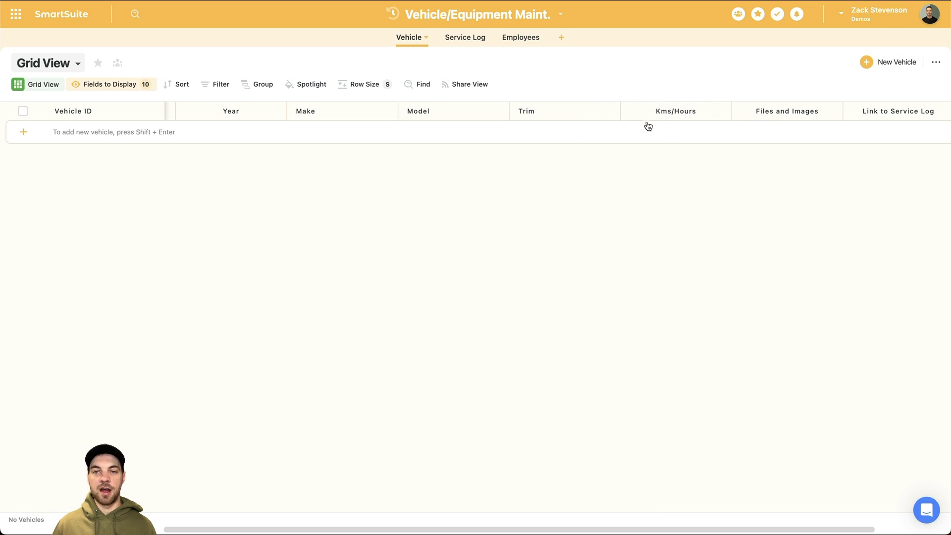
click(658, 110)
Step: Add a Lookup field after Kms/Hours showing Part Numbers from linked Service Log records
mouse_move(681, 189)
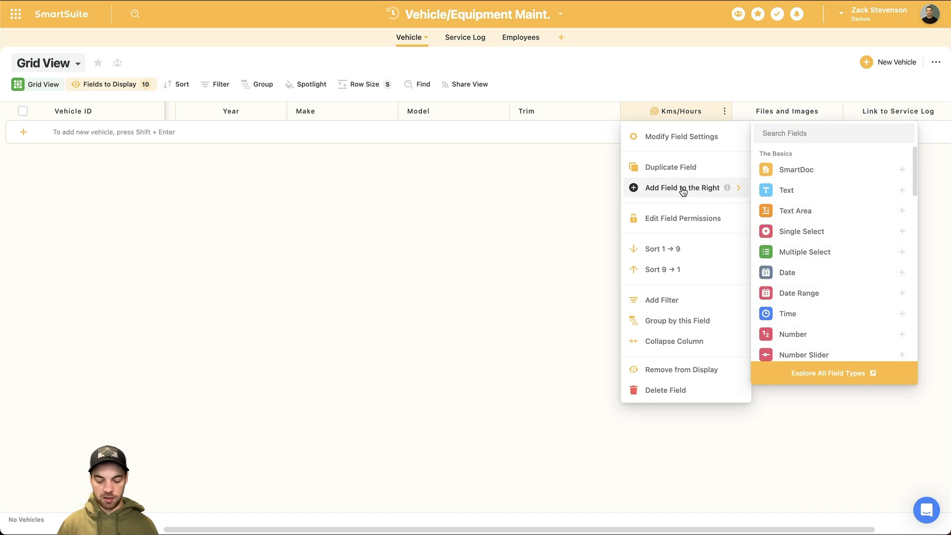
click(785, 171)
click(762, 353)
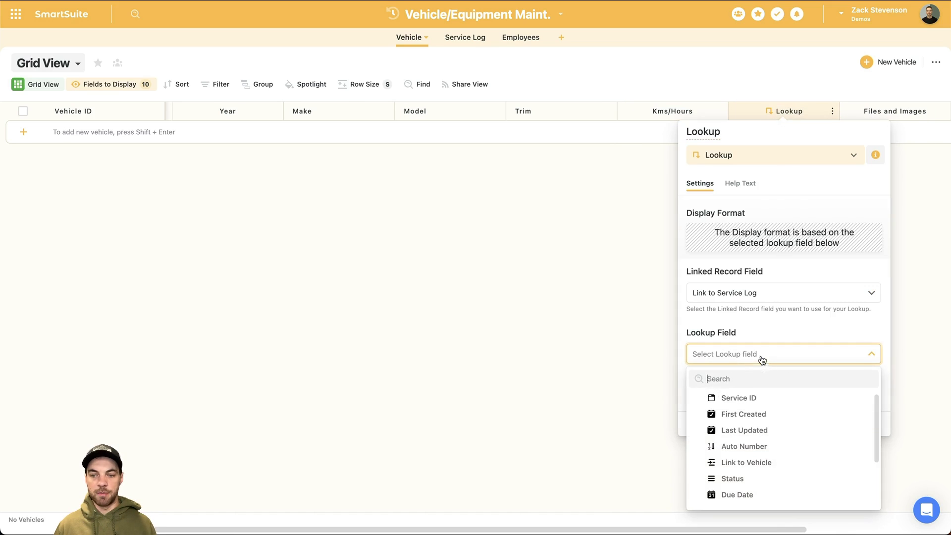
text(part)
click(747, 398)
click(860, 422)
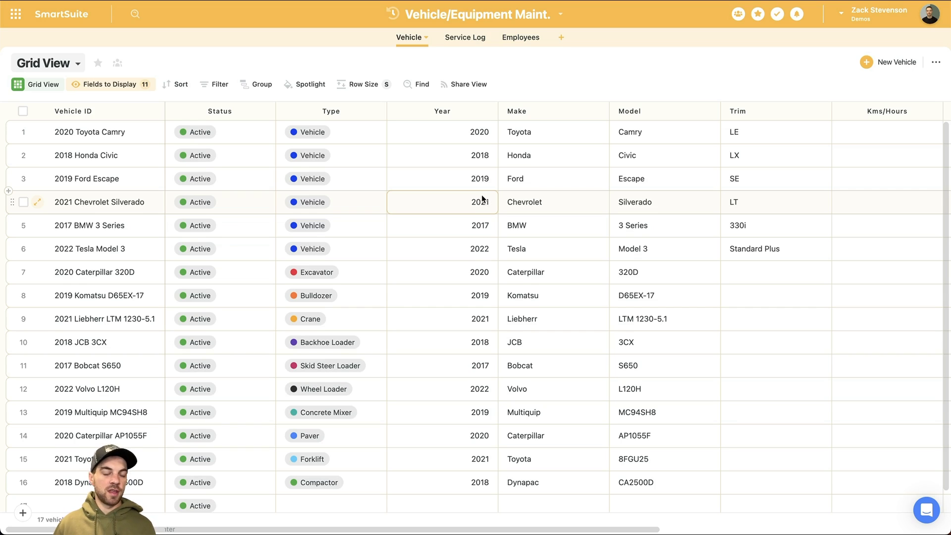
Step: Group the vehicle records by Type instead of Vehicle ID
click(254, 86)
click(321, 130)
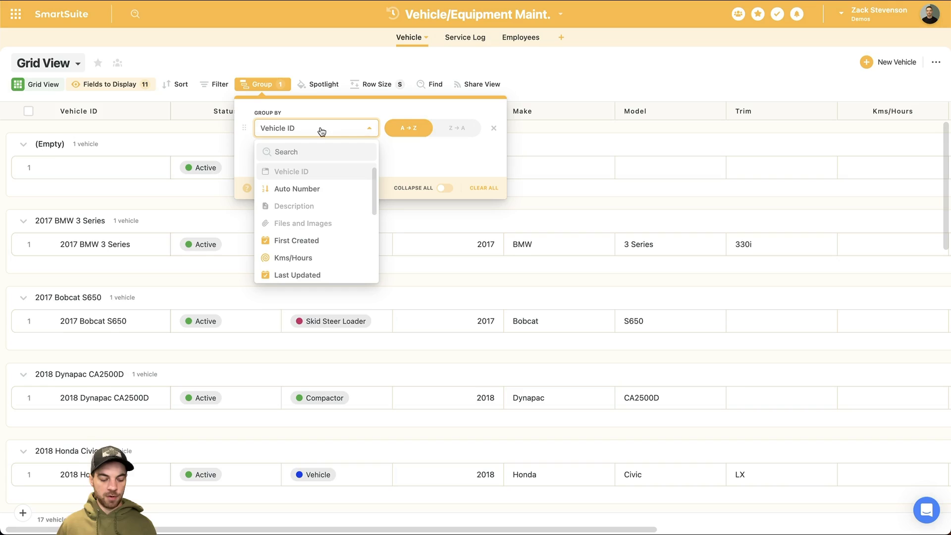
text(ty)
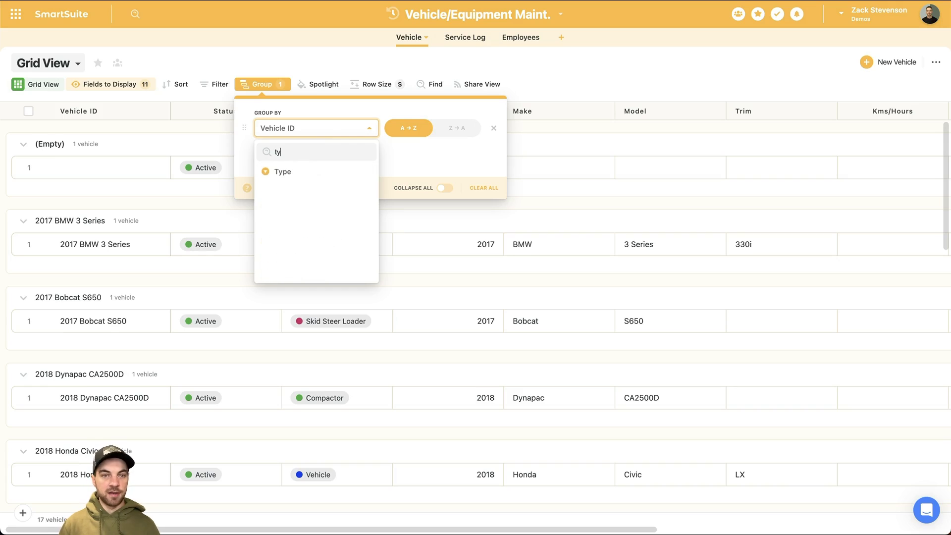
click(329, 172)
click(312, 66)
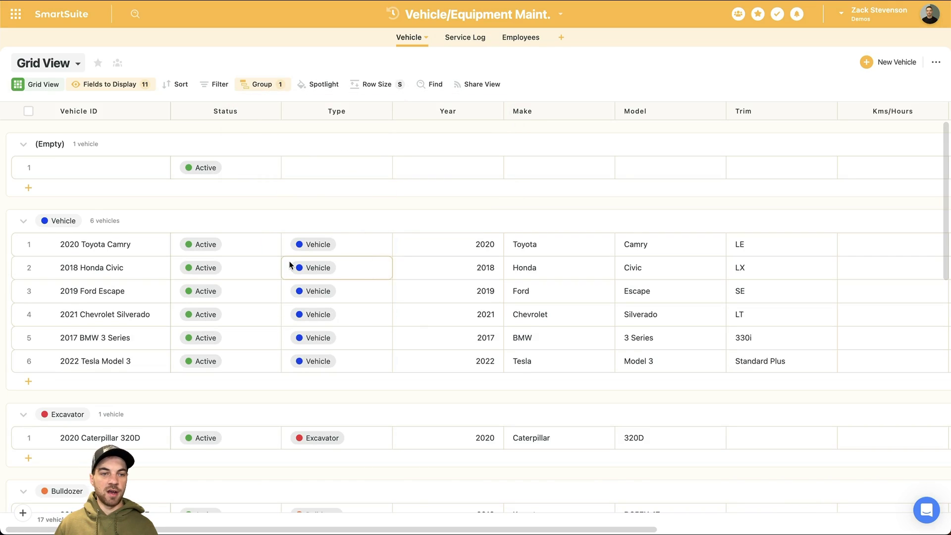
Step: Delete the empty, unnamed vehicle record
scroll(118, 253, down, 4)
scroll(121, 251, up, 4)
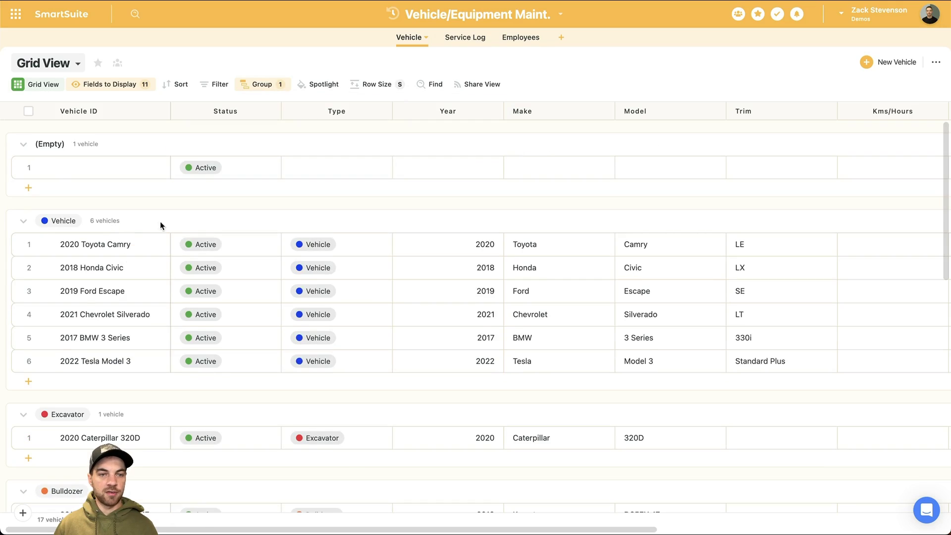
scroll(203, 245, down, 13)
scroll(133, 305, up, 13)
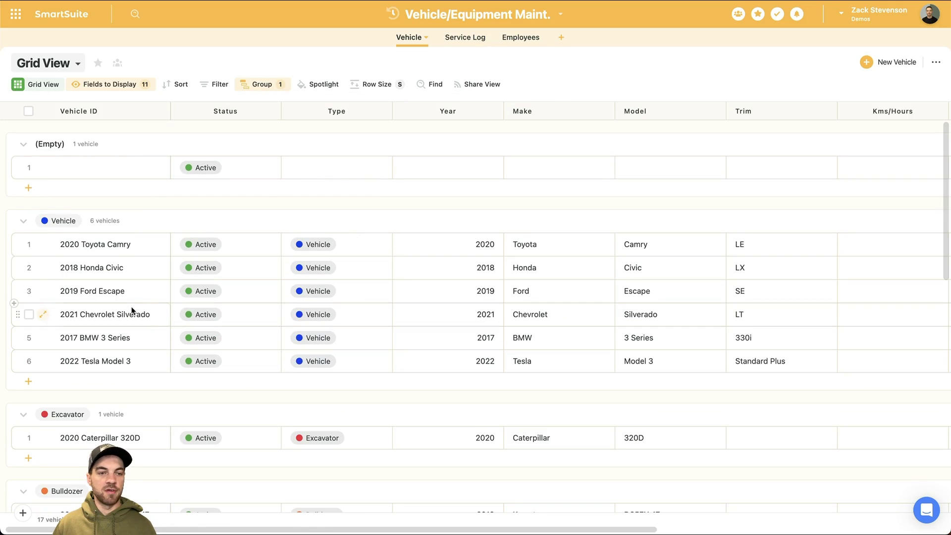
click(29, 167)
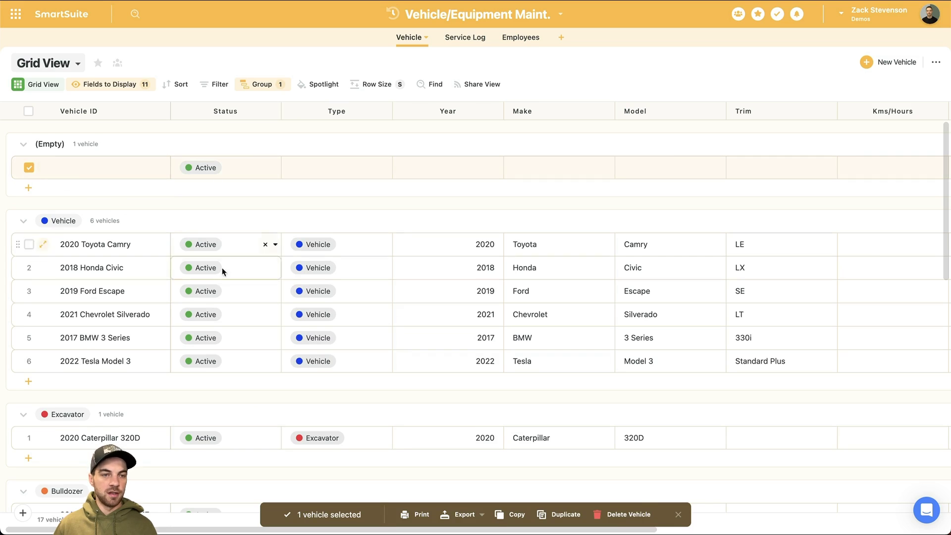
click(626, 513)
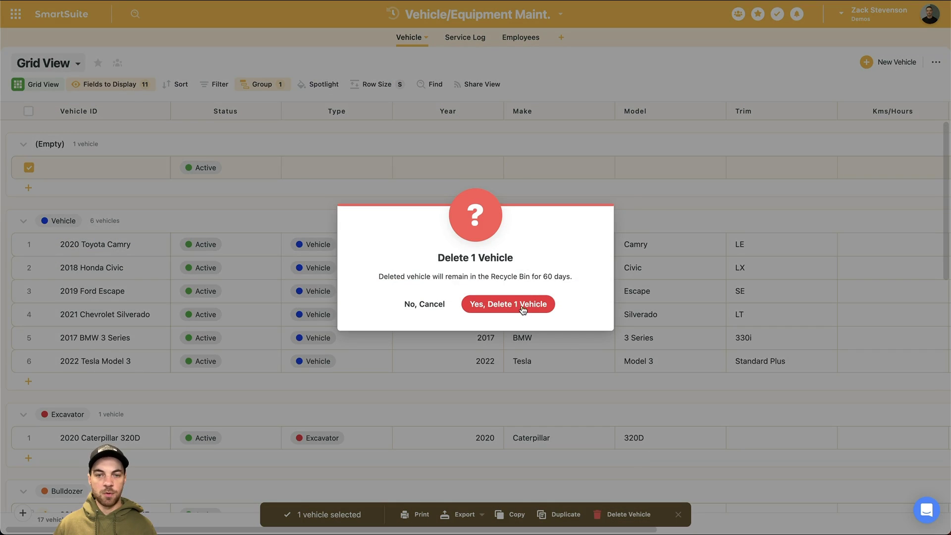
click(522, 305)
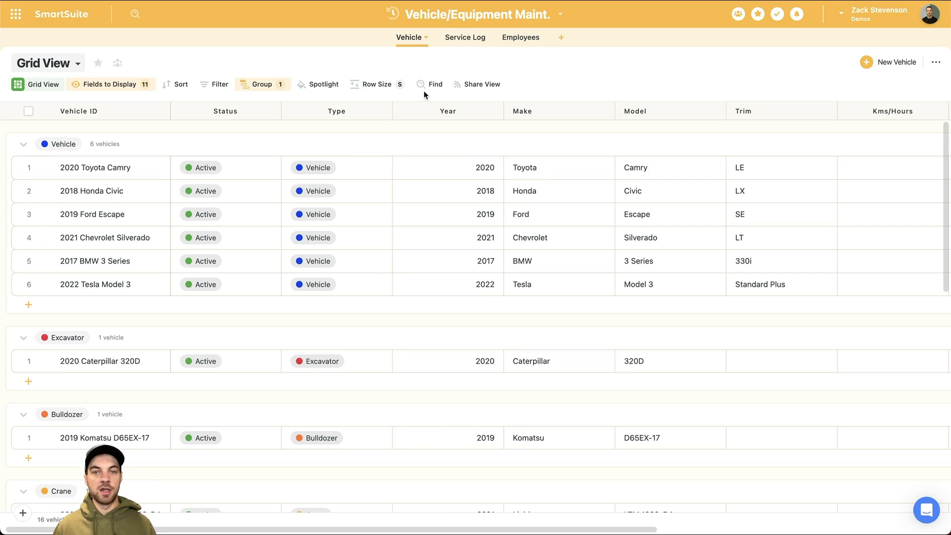
Step: Add a blank Backlog record to the Service Log, then return to the Vehicle table
click(462, 39)
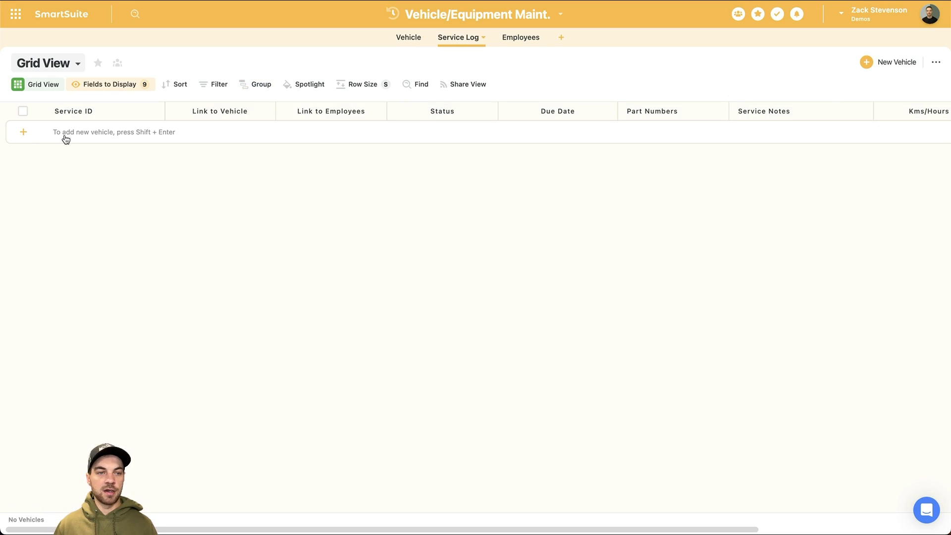
click(23, 132)
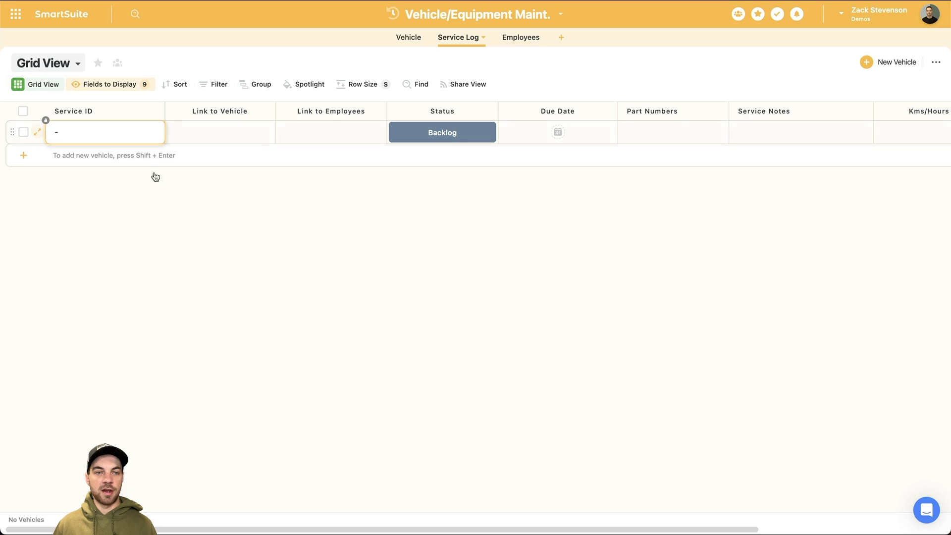
click(176, 133)
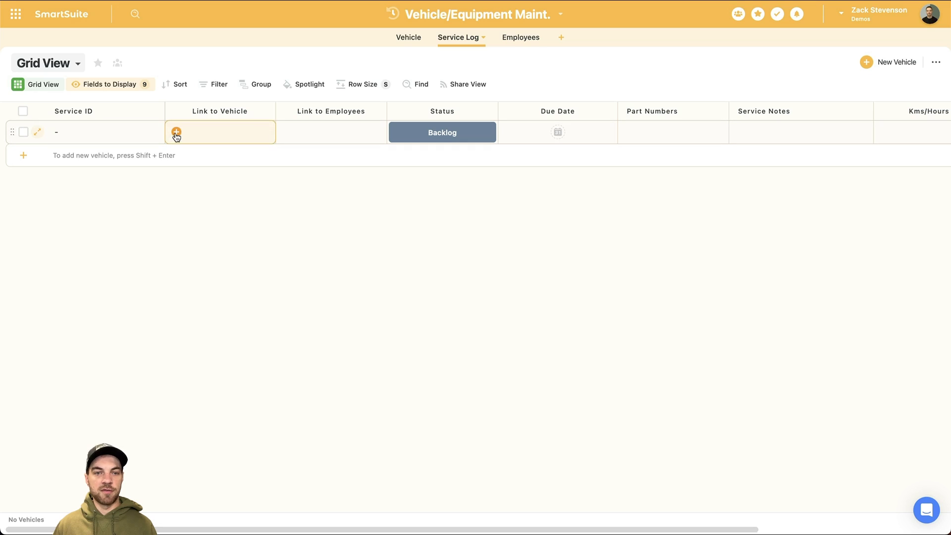
click(177, 132)
click(698, 95)
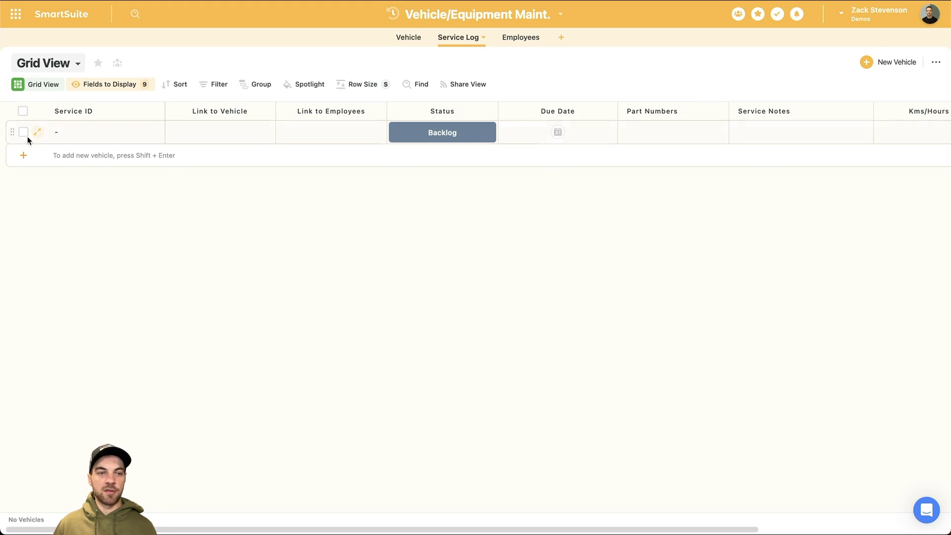
click(412, 43)
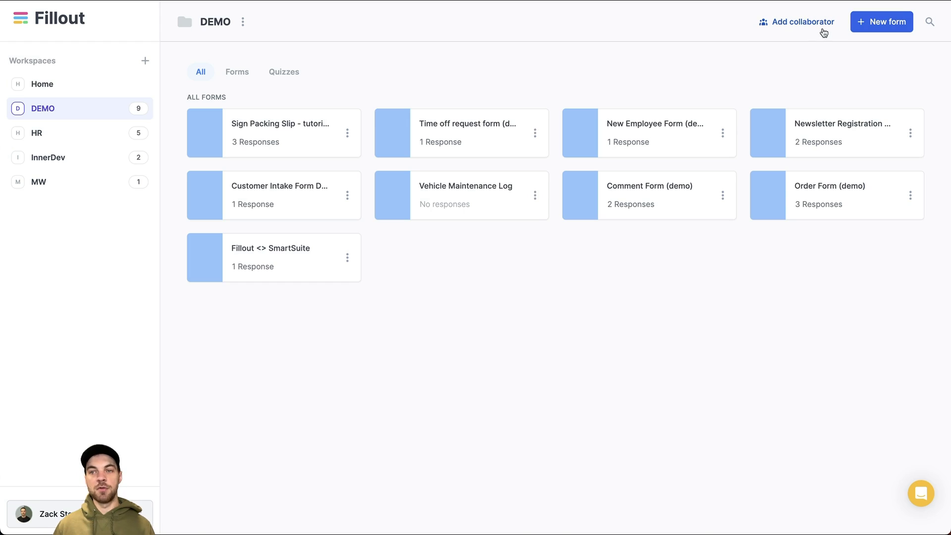
Step: Create a new dark-themed Fillout form for another integration and start naming it 'Main'
click(874, 23)
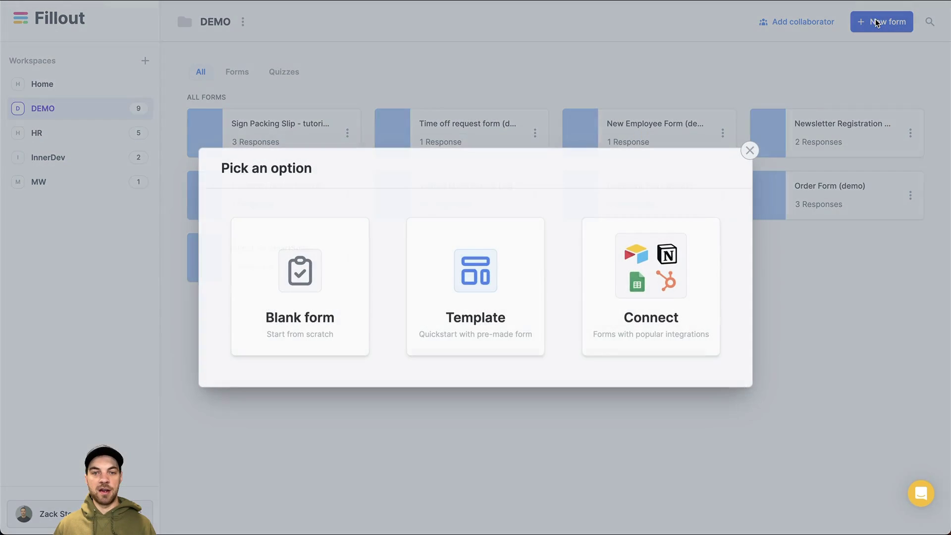
click(639, 278)
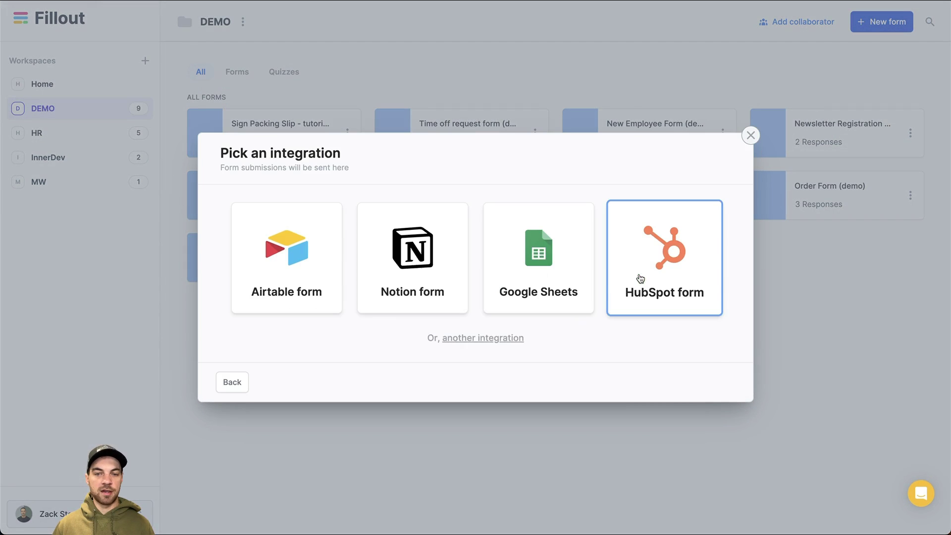
click(505, 347)
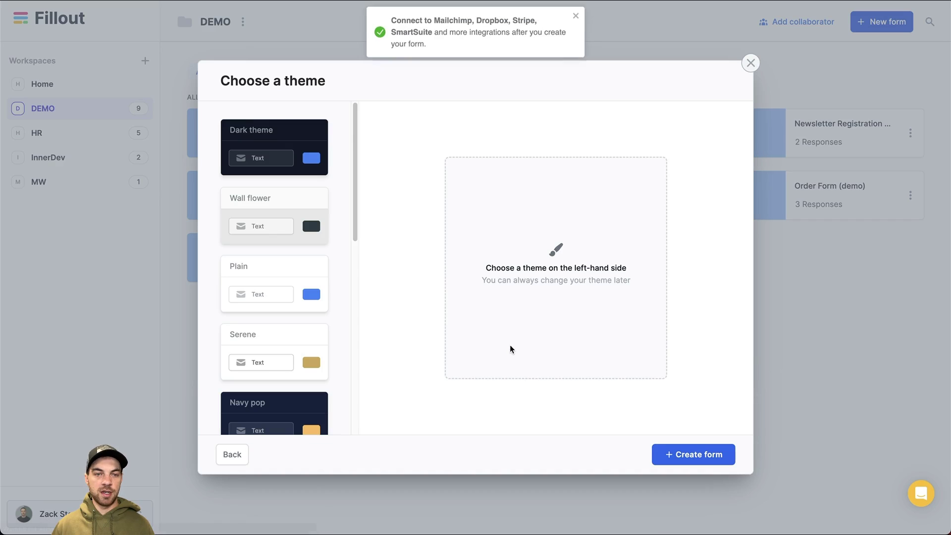
click(295, 148)
click(666, 459)
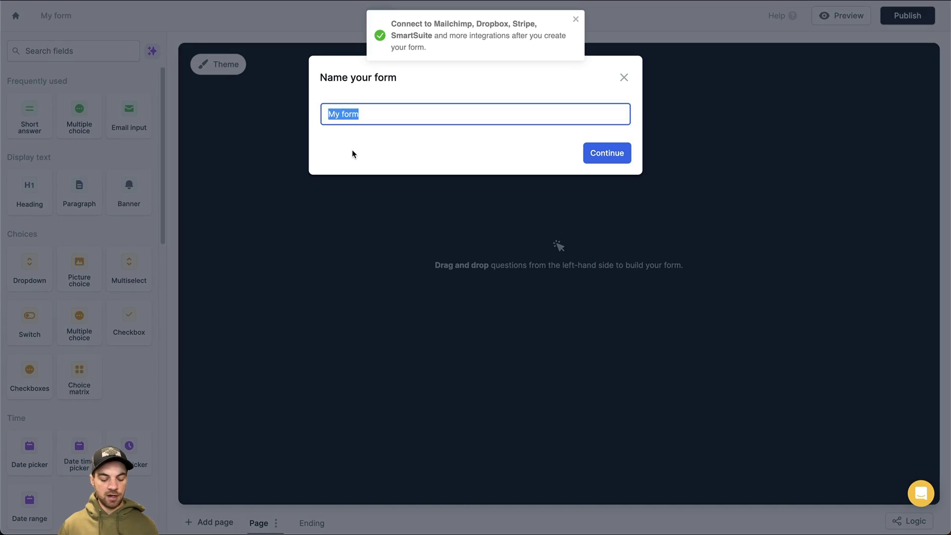
text(Main)
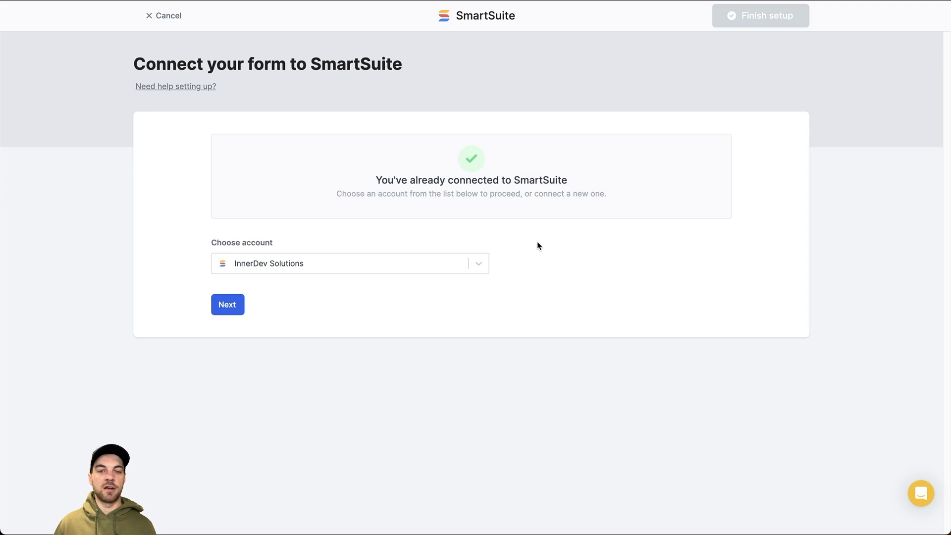
Step: Use the demos SmartSuite account to create records in the Vehicle/Equipment Maint. Service Log app
click(478, 264)
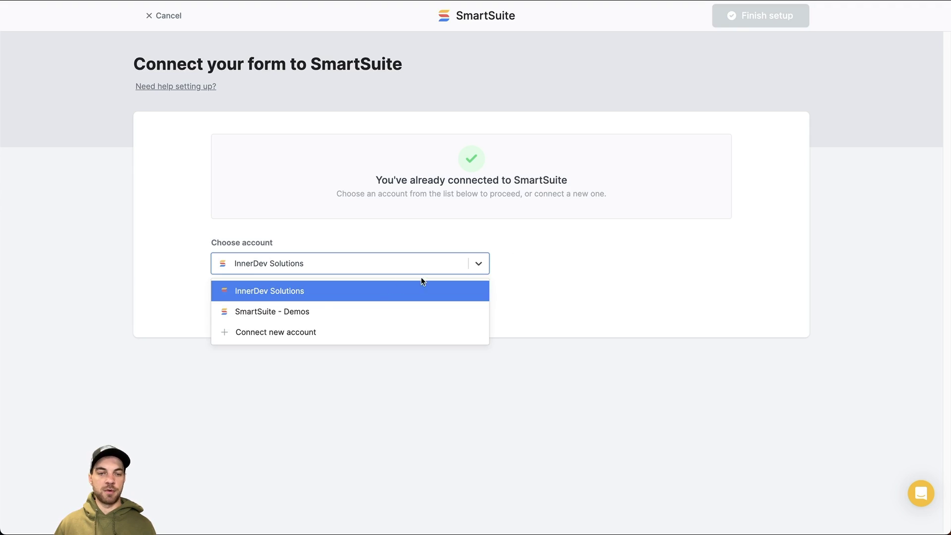
click(287, 315)
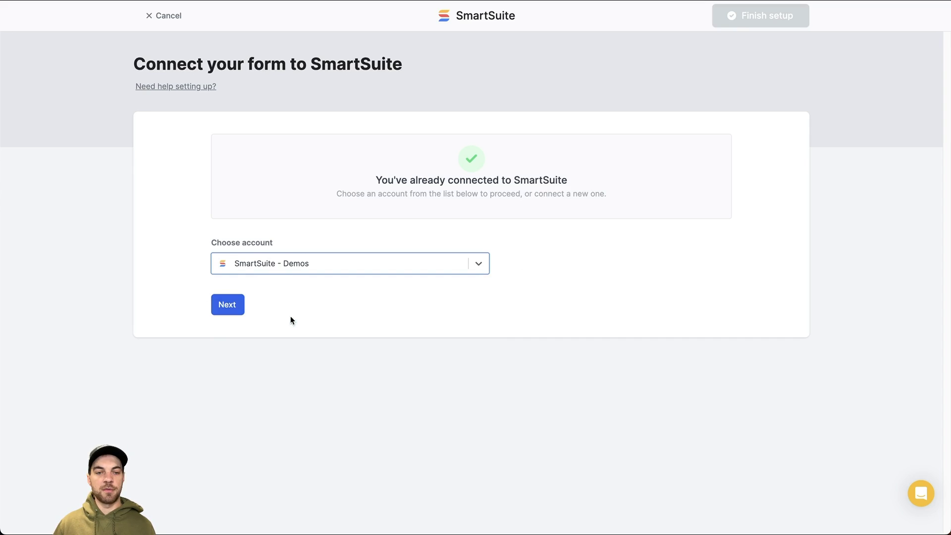
click(236, 314)
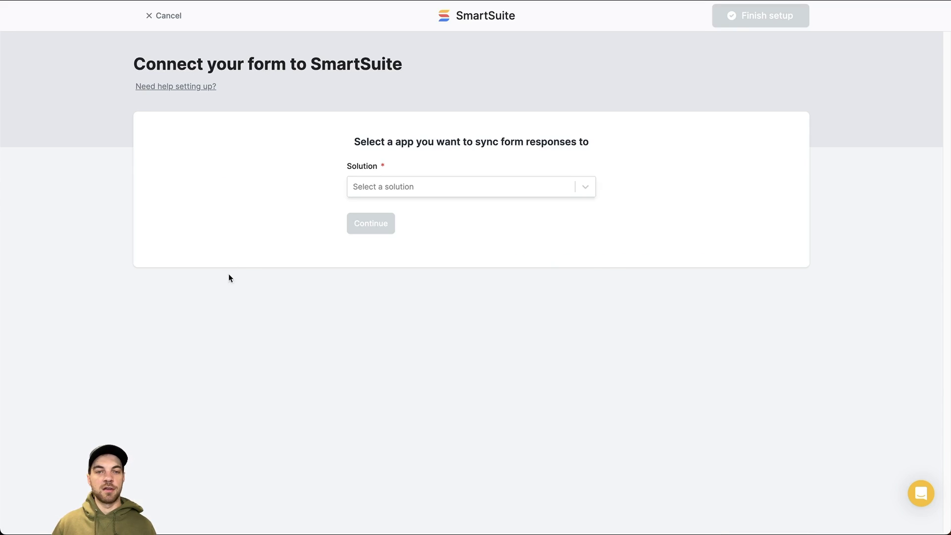
click(407, 192)
text(v)
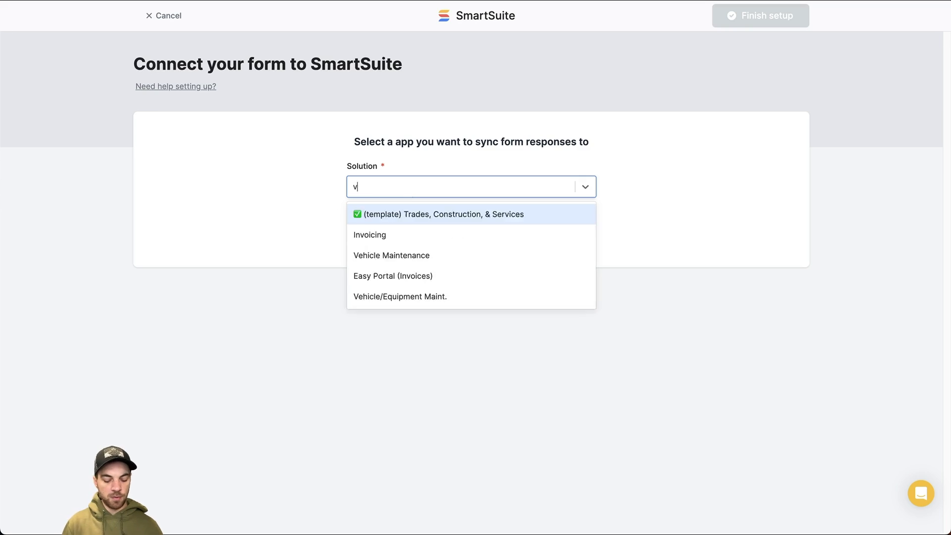
click(399, 295)
click(417, 237)
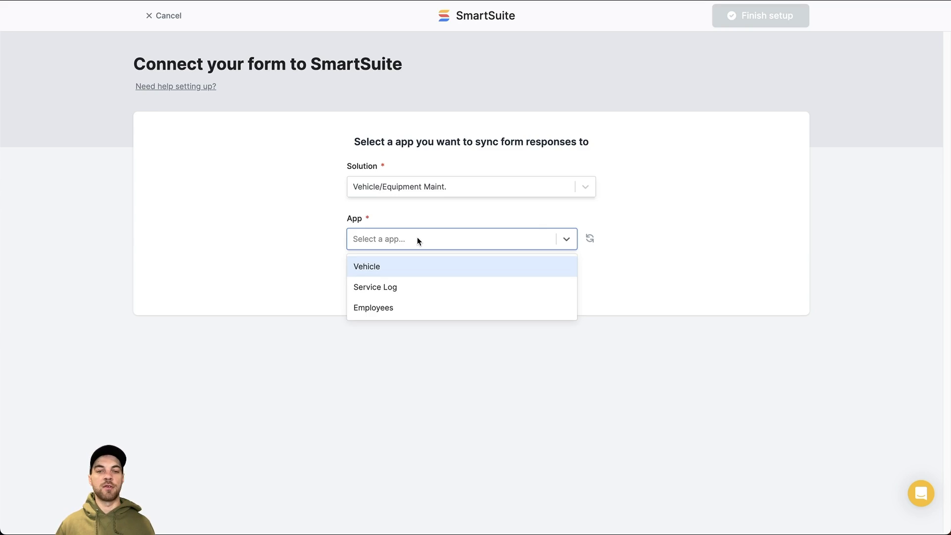
click(391, 289)
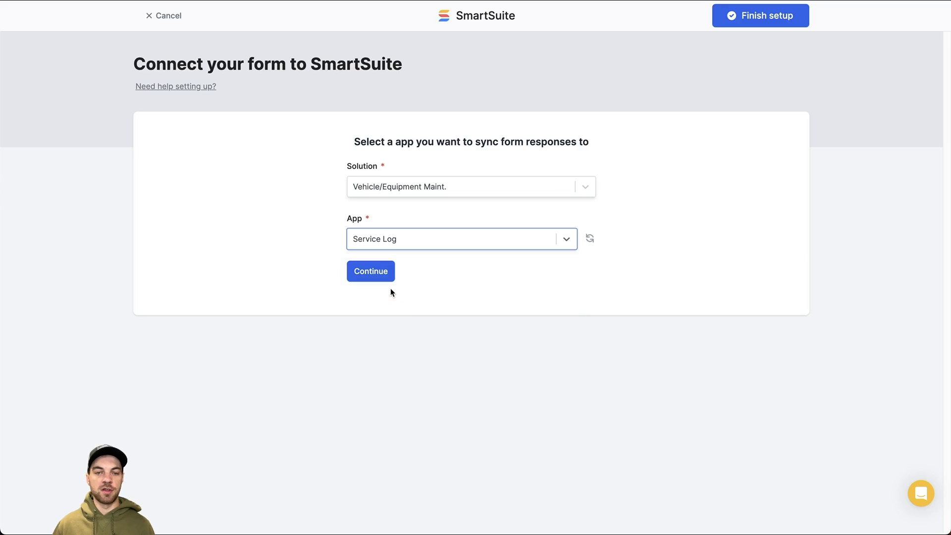
click(372, 271)
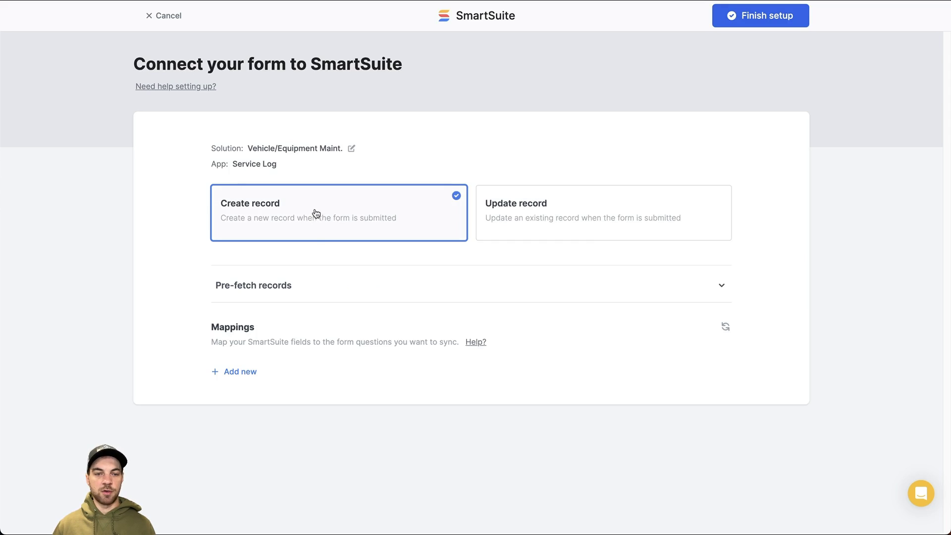
click(761, 22)
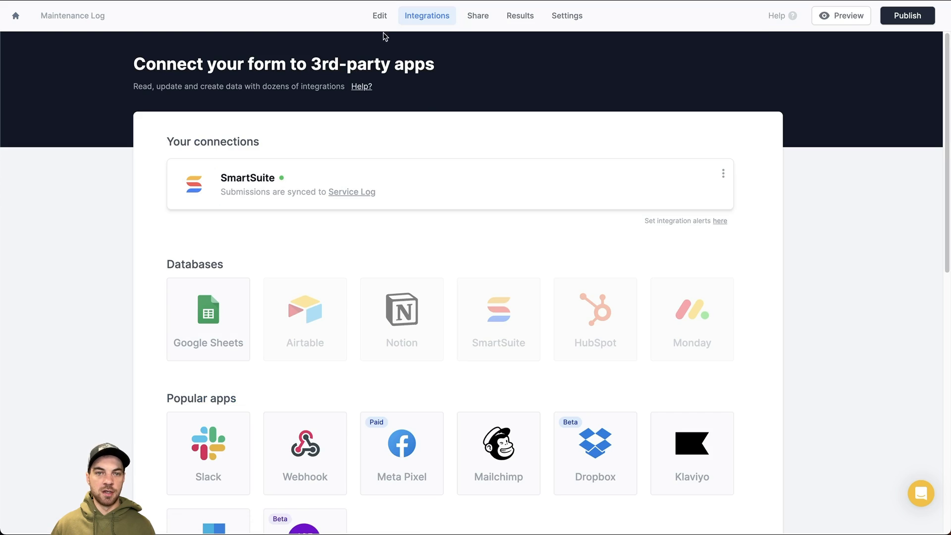
Step: Add the Link to Vehicle and Link to Employees fields, labelled Vehicle and Employee
click(380, 17)
scroll(129, 228, down, 1)
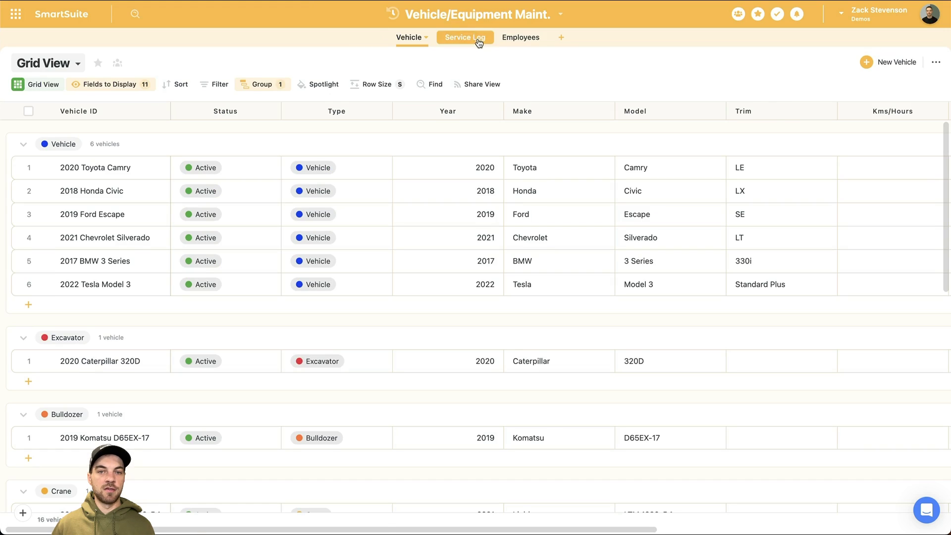
click(458, 38)
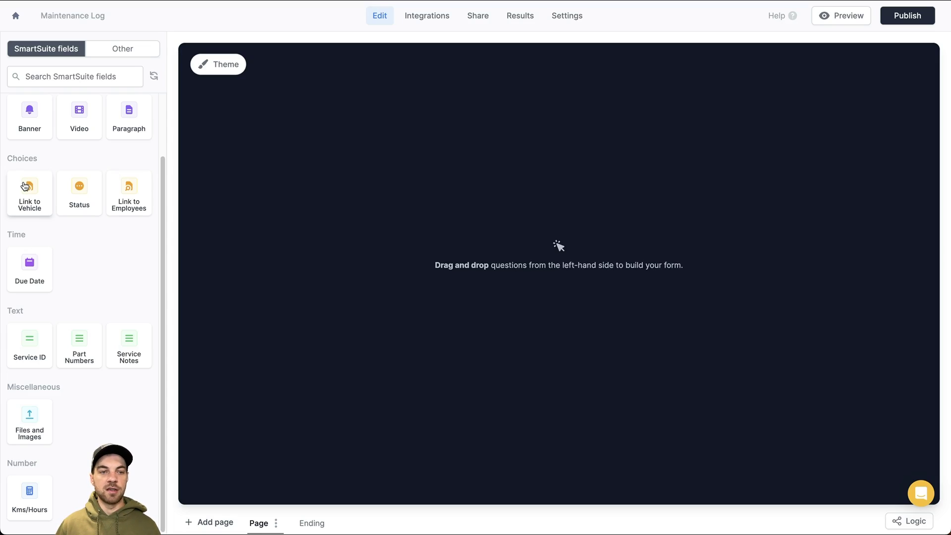
drag(25, 185, 347, 243)
text(Vehicle)
click(227, 306)
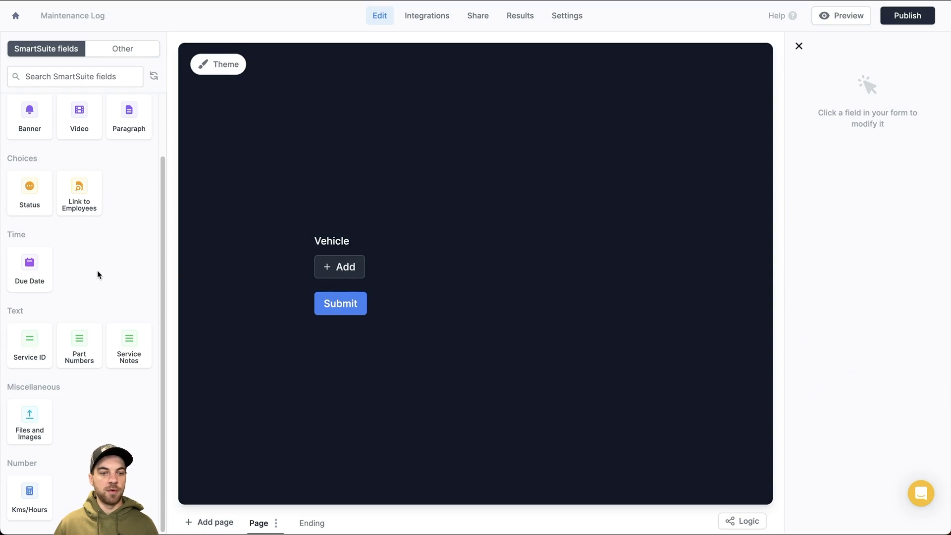
drag(74, 191, 363, 297)
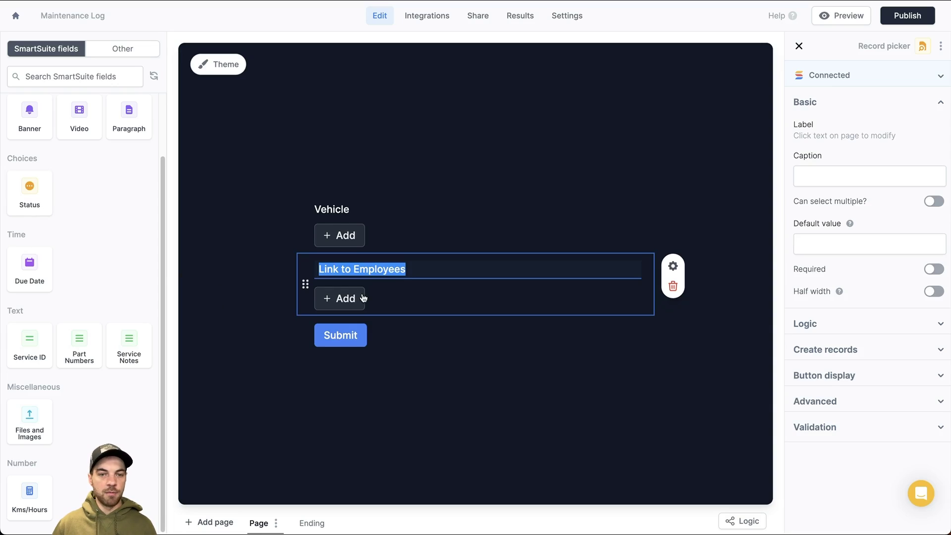
text(Employee)
click(233, 277)
Step: Add Due Date, Service Notes, Part Numbers, Files and Images and Kms/Hours, with Kms/Hours after Due Date
drag(32, 269, 515, 386)
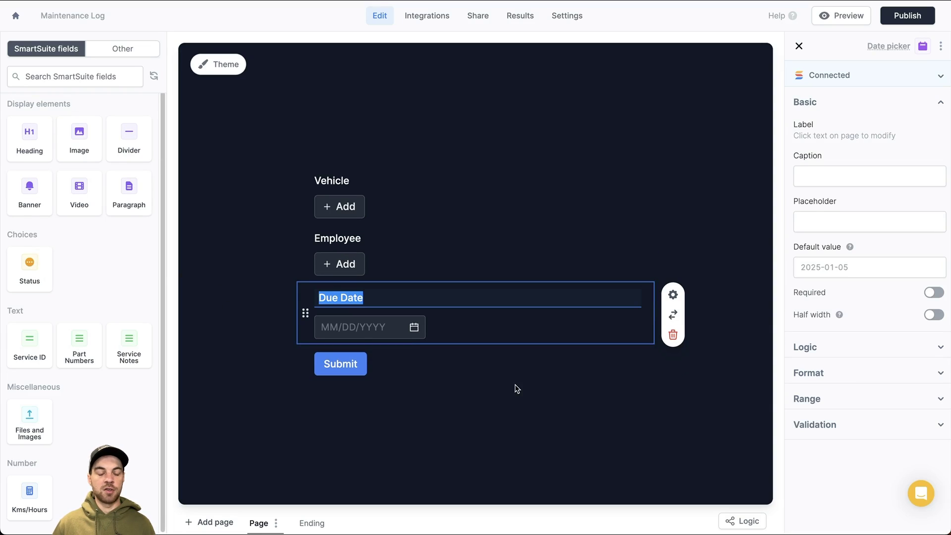
drag(129, 341, 301, 408)
drag(78, 335, 309, 304)
drag(36, 427, 347, 436)
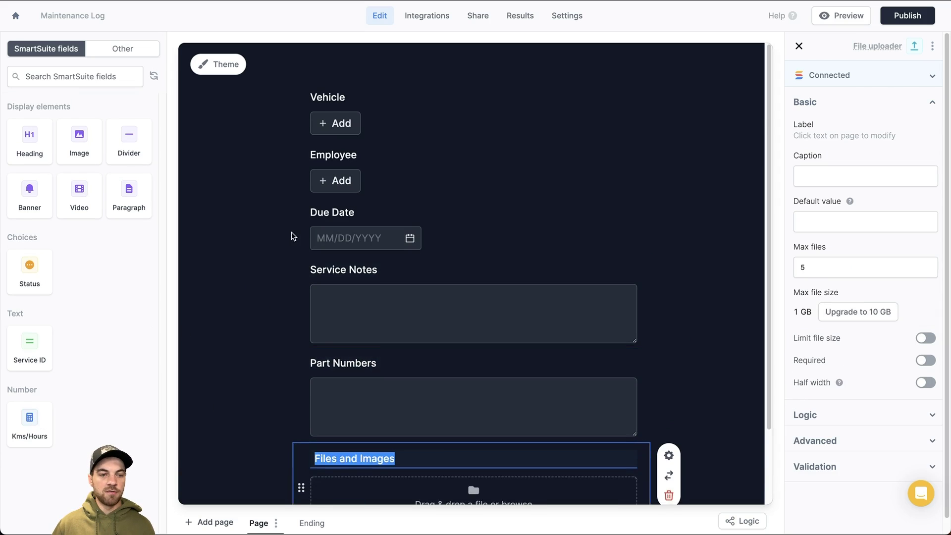
drag(32, 421, 385, 448)
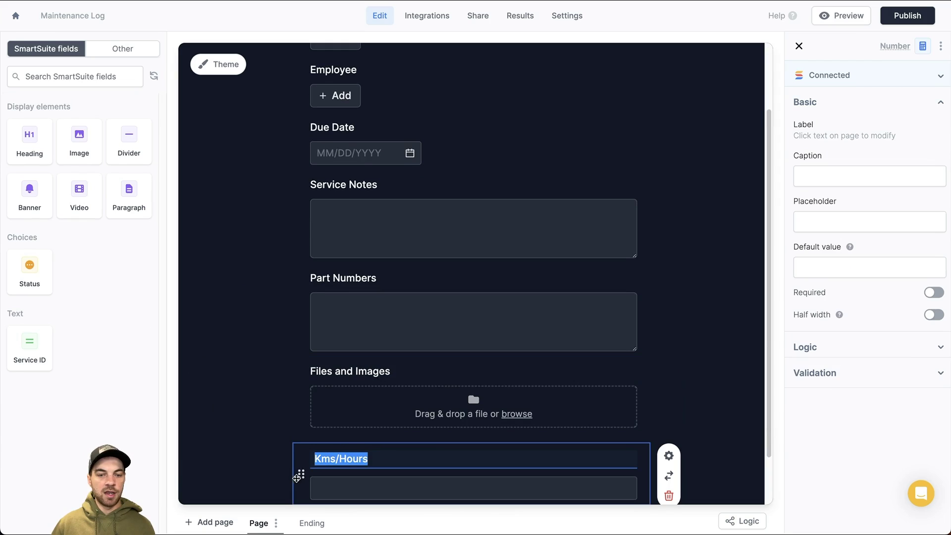
drag(301, 474, 308, 166)
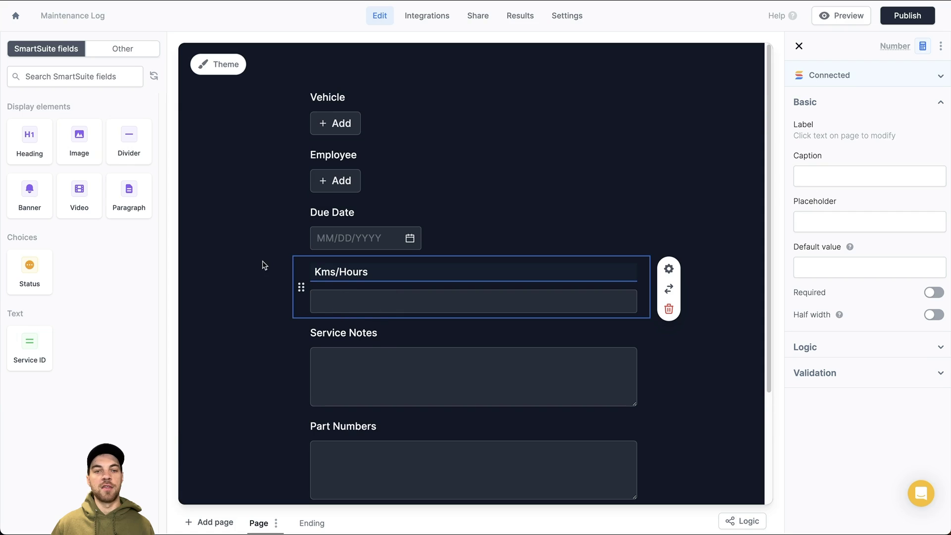
click(257, 225)
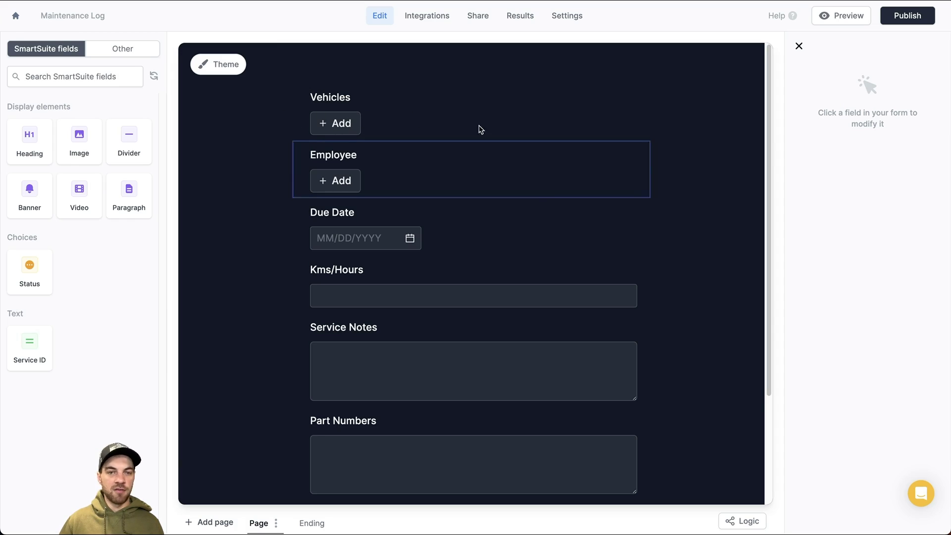
click(555, 16)
Step: Add a URL parameter named vehicleID in the form settings
click(212, 156)
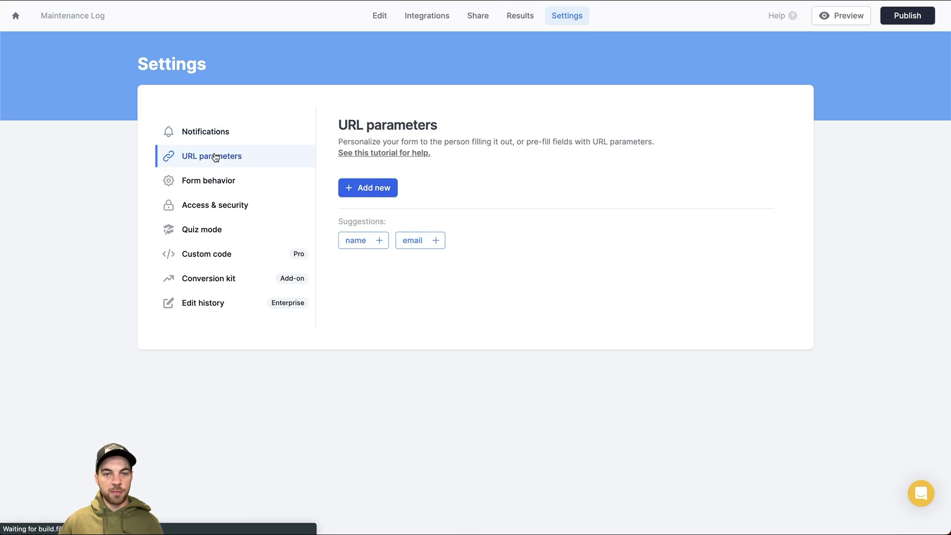
click(380, 191)
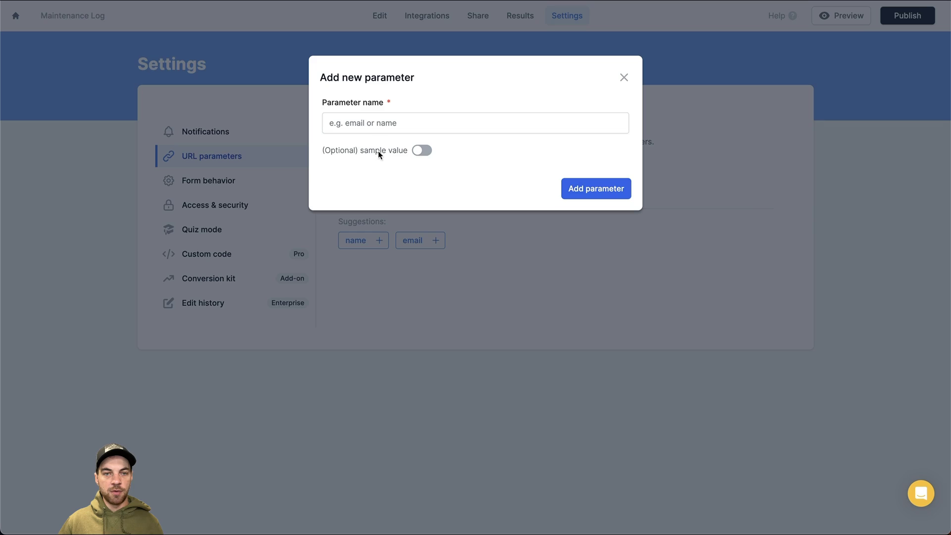
click(376, 128)
text(vehicle)
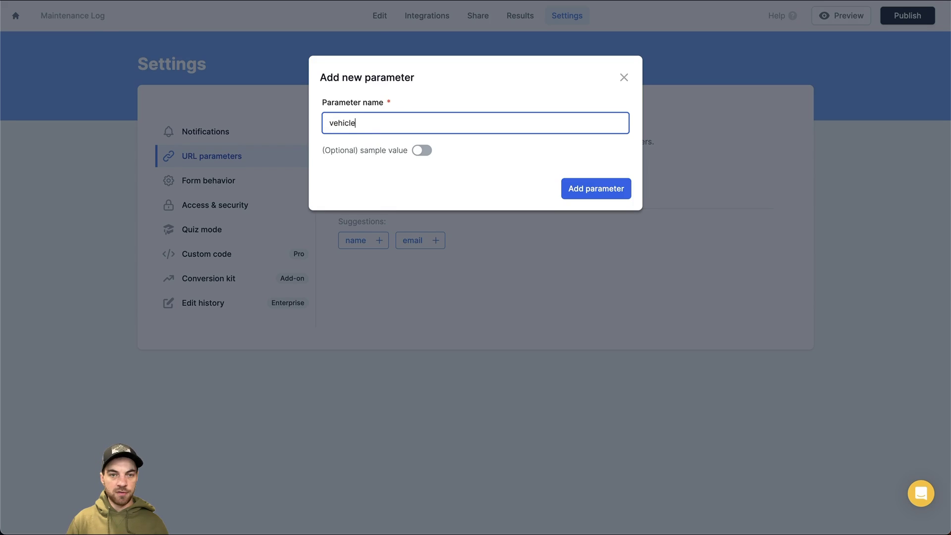
text(ID)
click(599, 191)
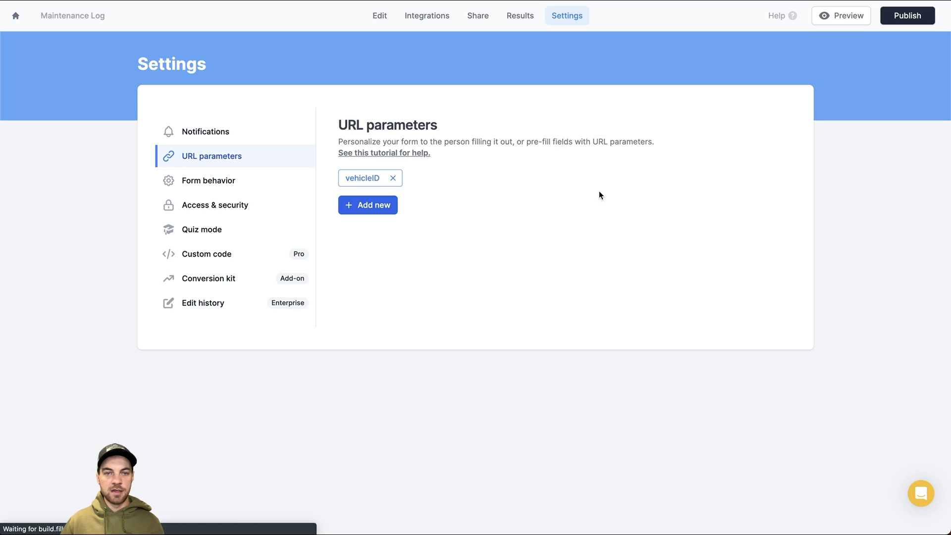
Step: Set the Vehicles field's default value to the vehicleID URL parameter
click(379, 19)
click(399, 123)
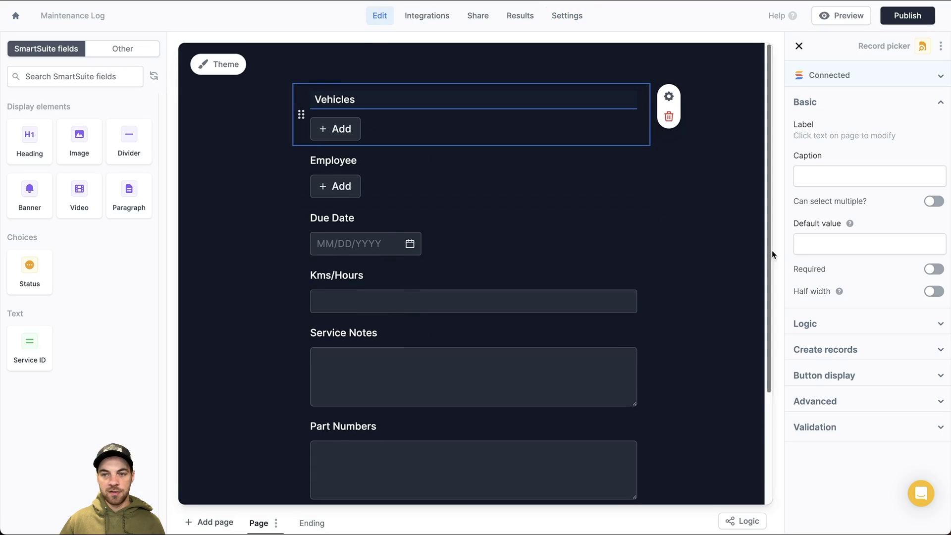
click(822, 244)
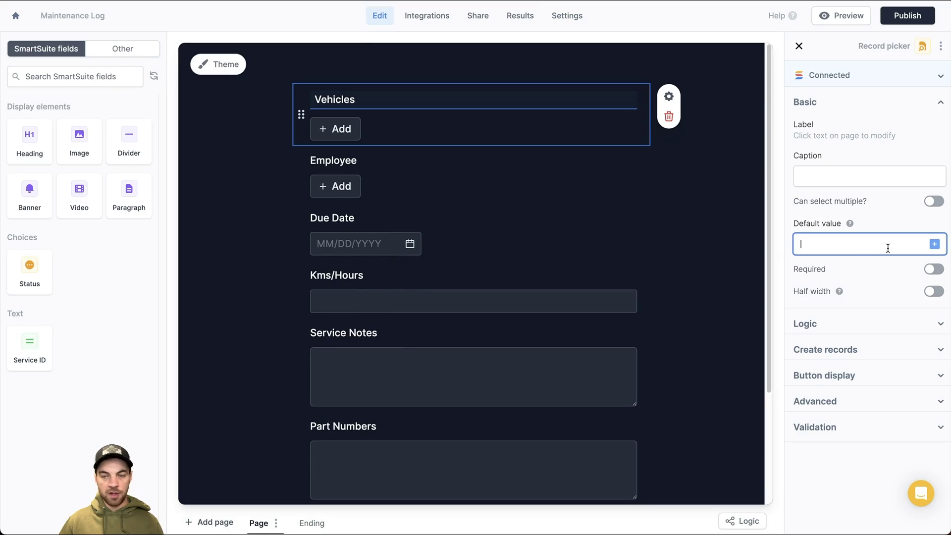
text(@)
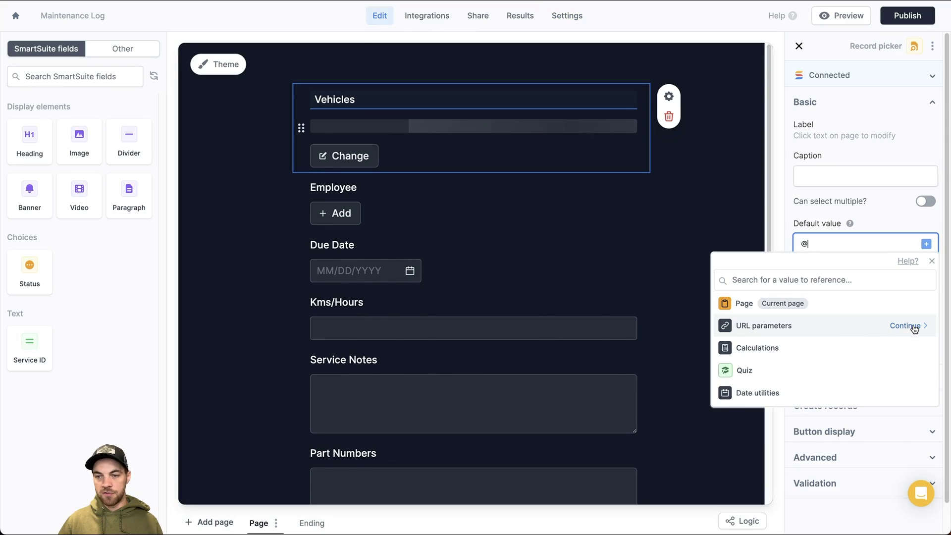
click(914, 326)
click(917, 305)
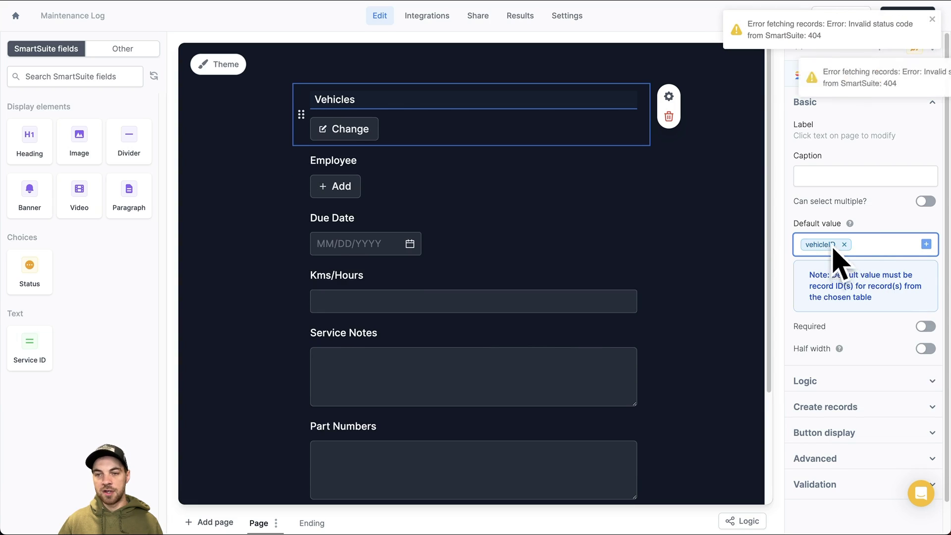
click(679, 194)
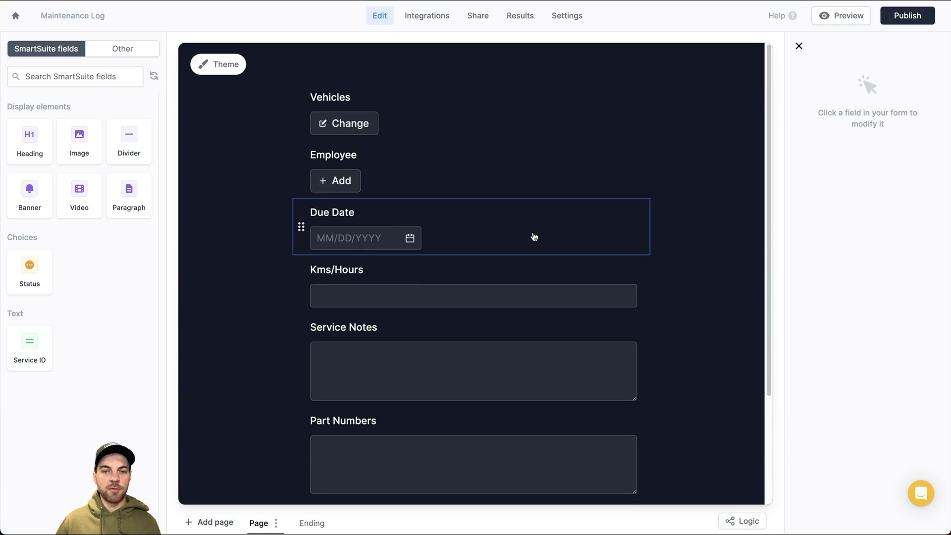
Step: Default the Due Date field to today's date
click(453, 217)
click(826, 270)
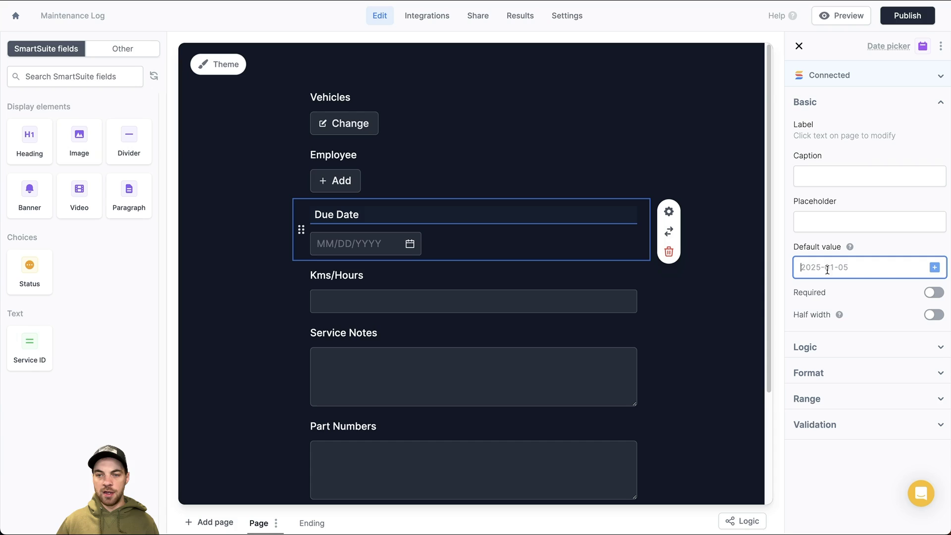
text(@)
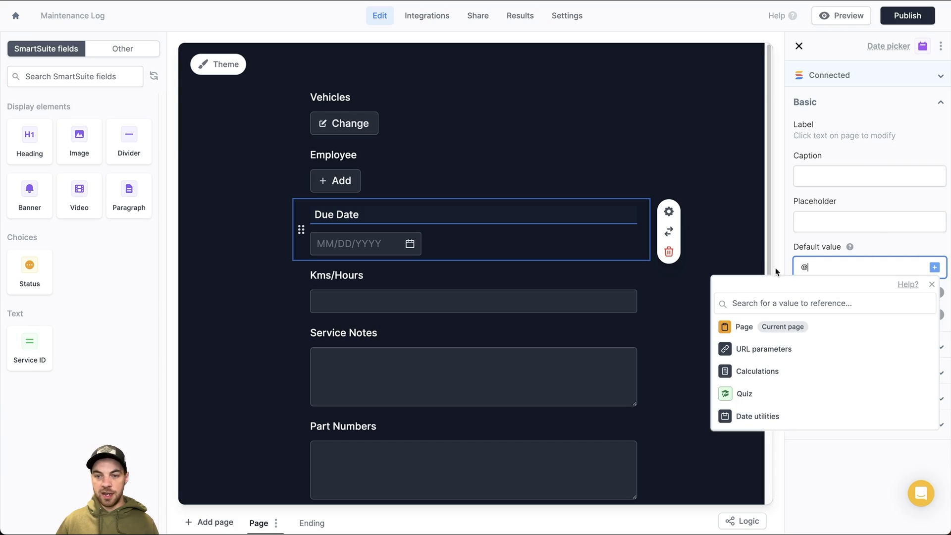
click(902, 416)
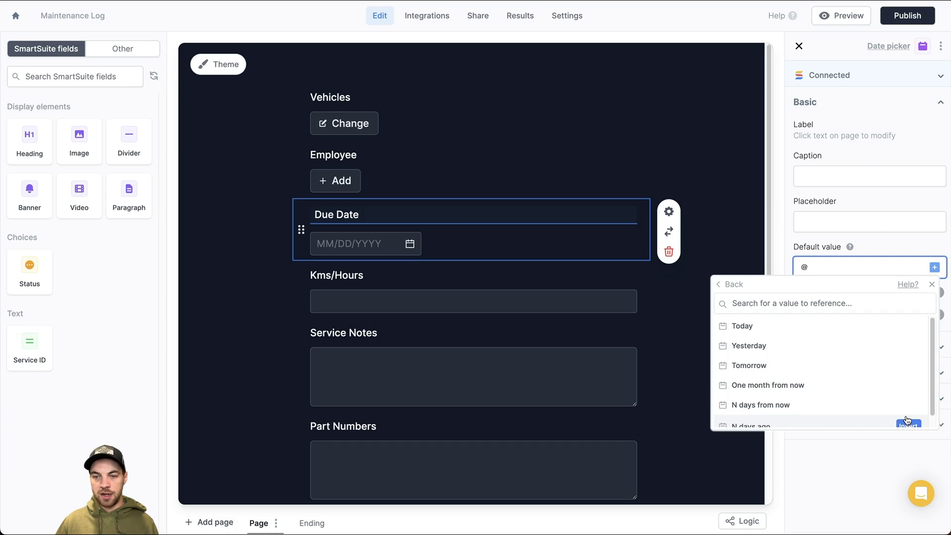
click(906, 327)
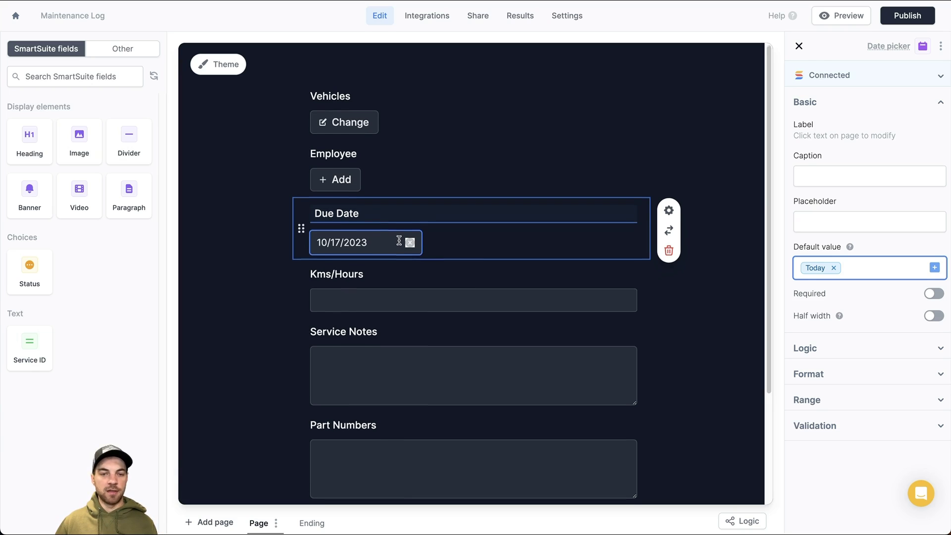
Step: Add a Status field above Submit with default value 'Complete'
scroll(435, 259, down, 1)
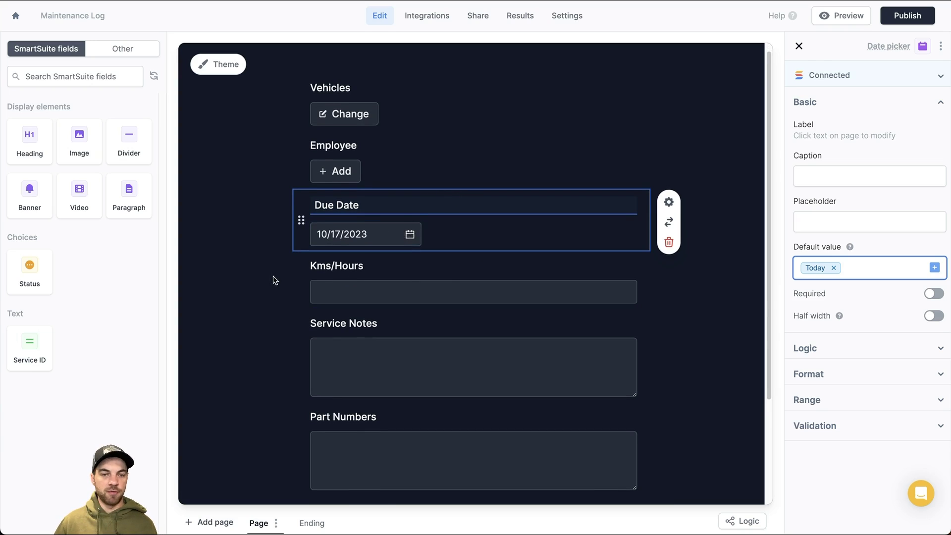
scroll(372, 265, down, 3)
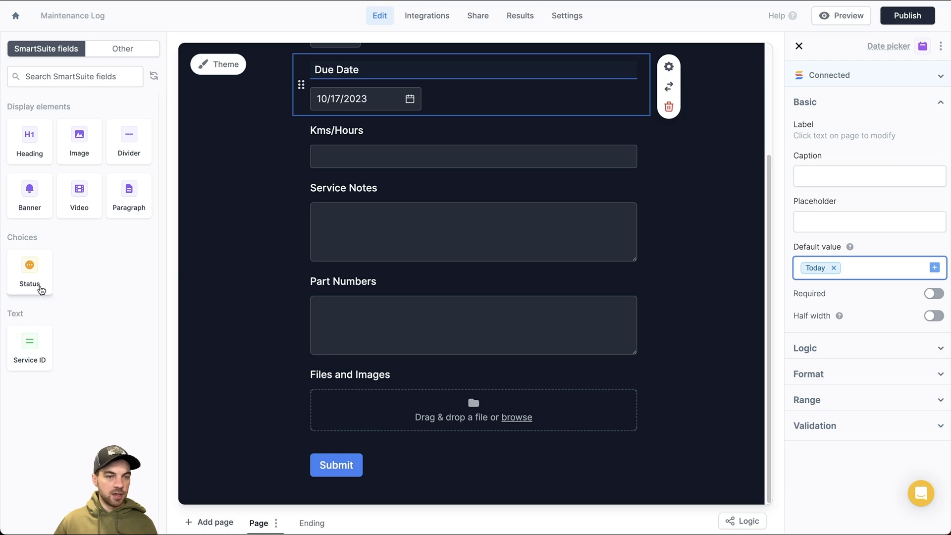
drag(30, 270, 329, 440)
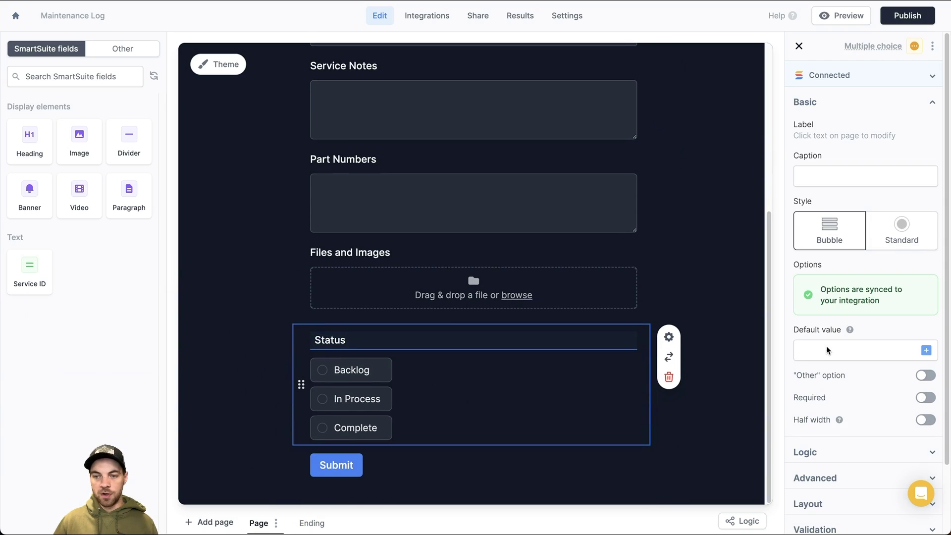
click(925, 352)
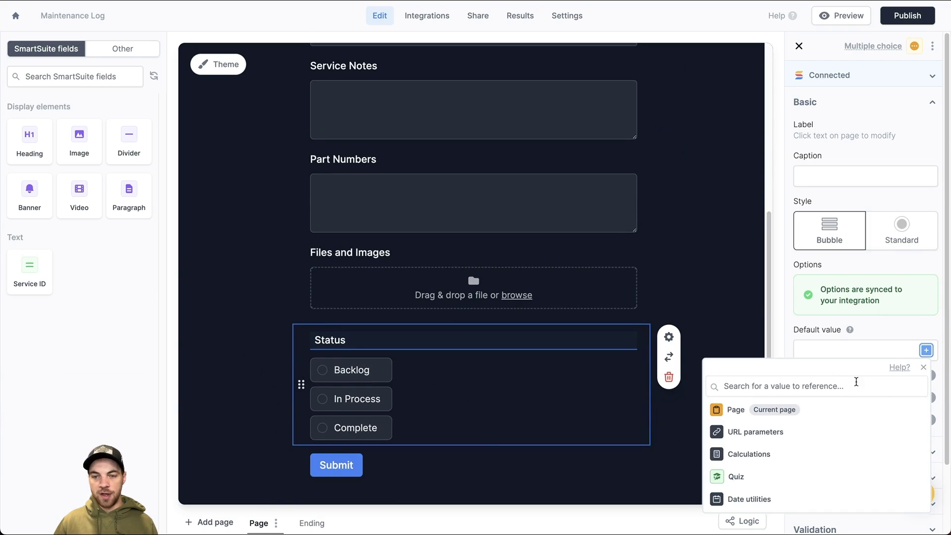
click(821, 351)
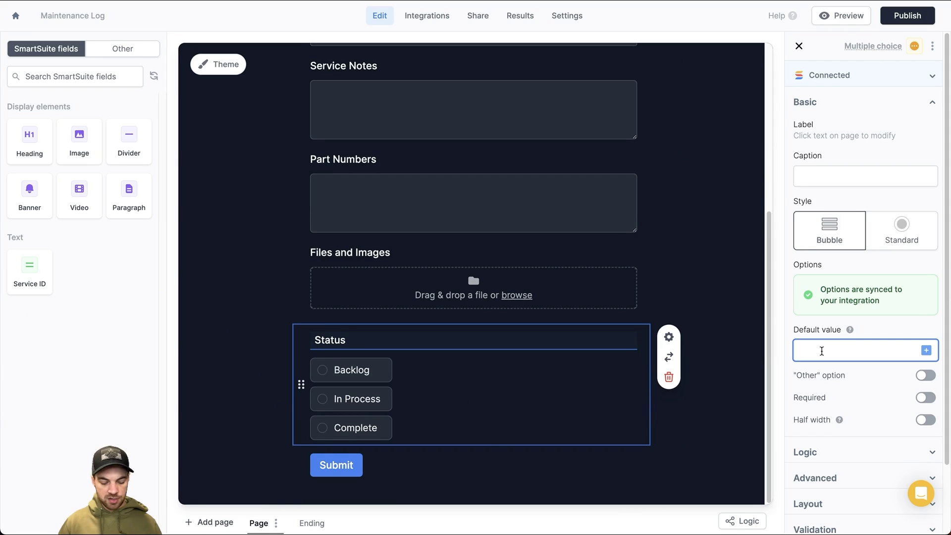
text(Complete)
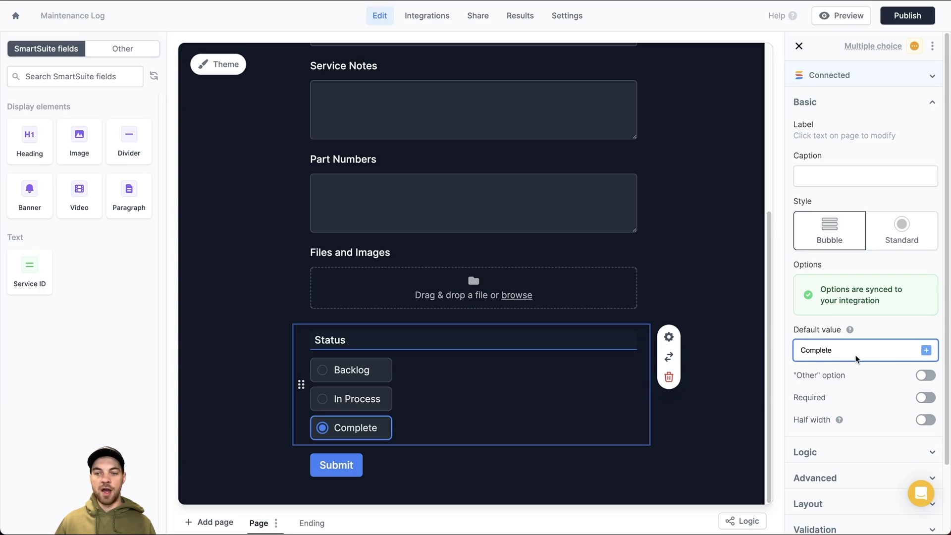
Step: Set the Status field's logic to always hidden
scroll(817, 405, down, 2)
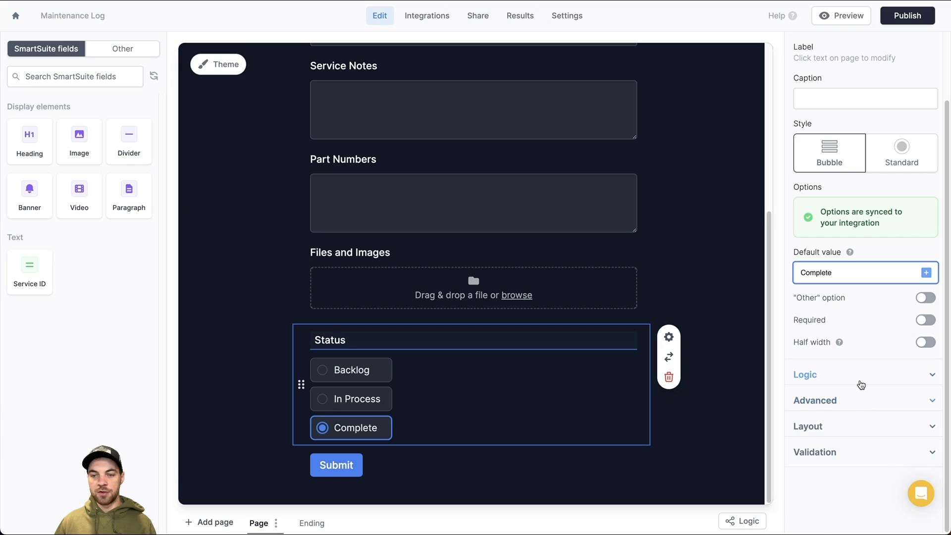
click(860, 383)
click(924, 399)
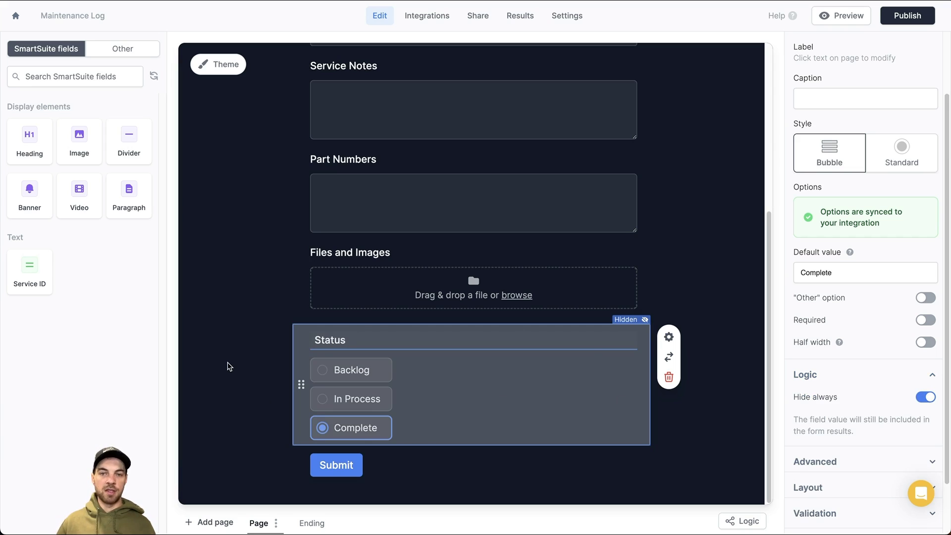
click(228, 347)
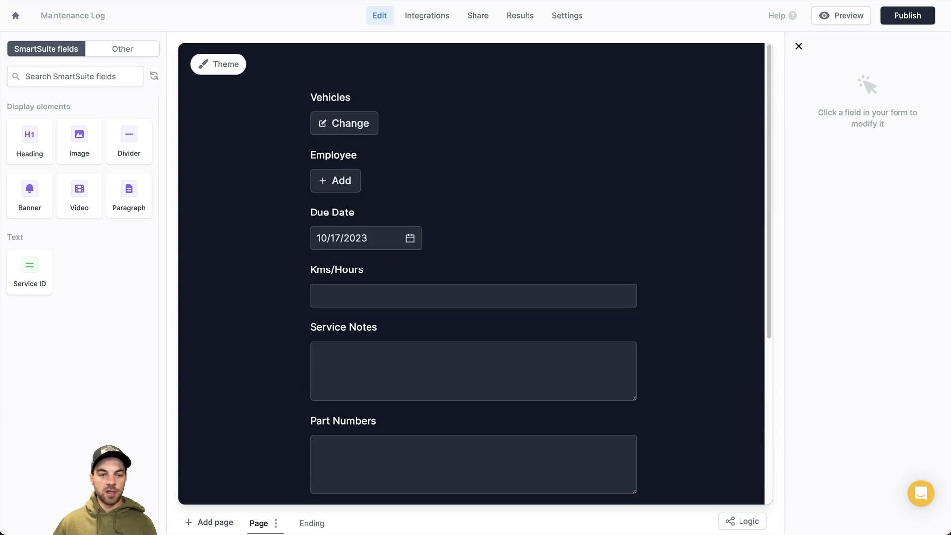
Step: Retitle the ending 'Vehicle Log Submitted', turning off confetti and the Make your own form link
click(310, 523)
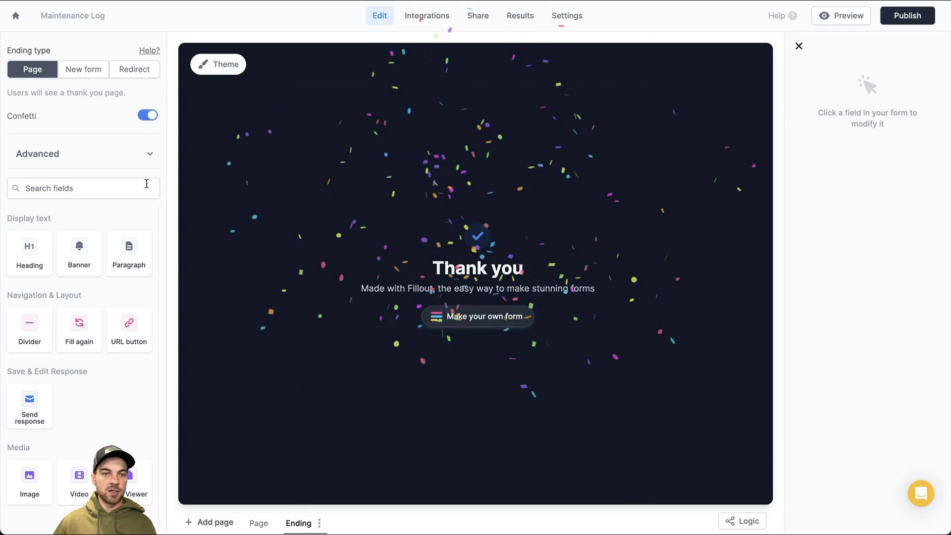
click(148, 115)
drag(534, 267, 414, 263)
text(Vehicle Log Submitted)
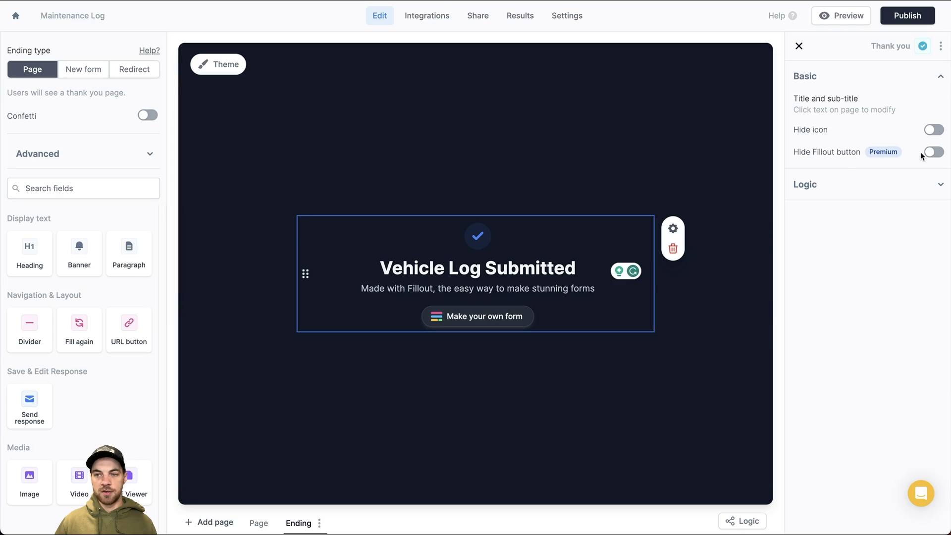
click(933, 151)
Step: Publish the form and copy its link
click(516, 380)
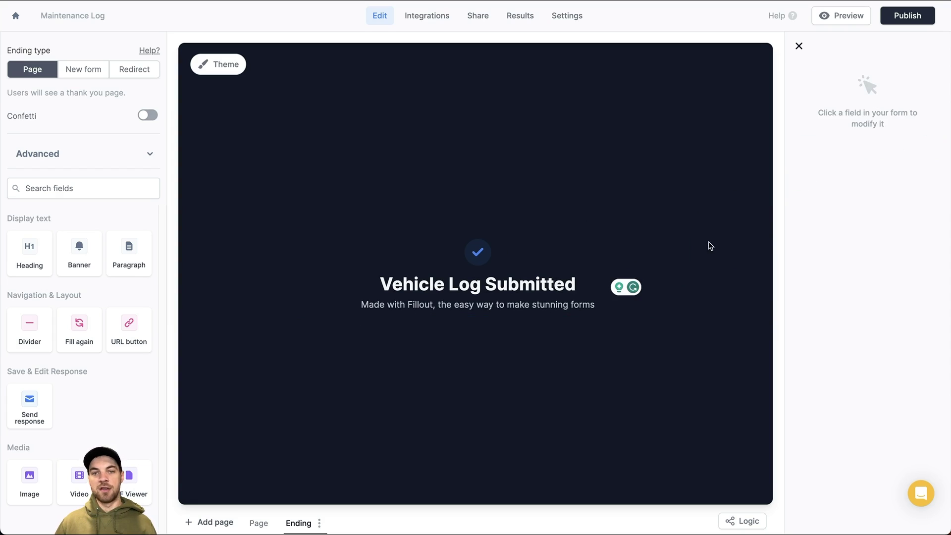
click(916, 20)
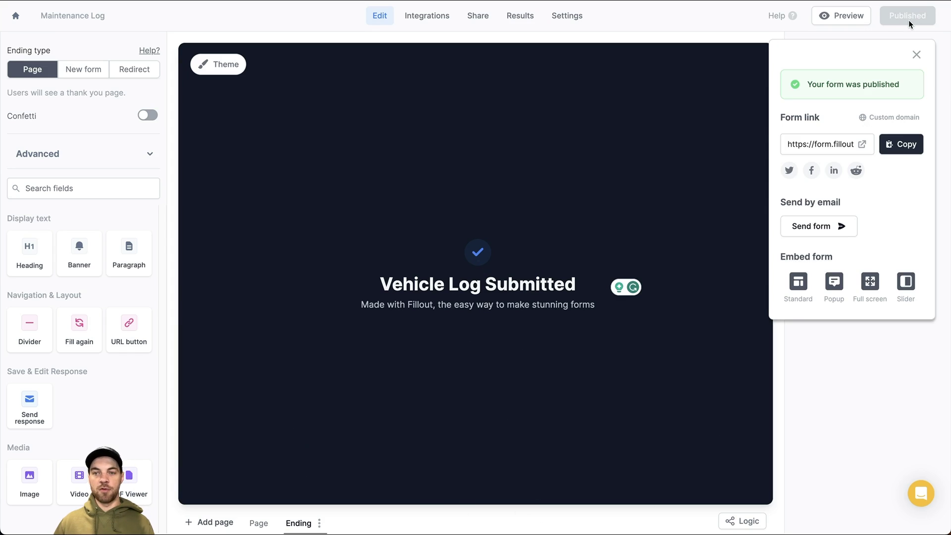
click(901, 147)
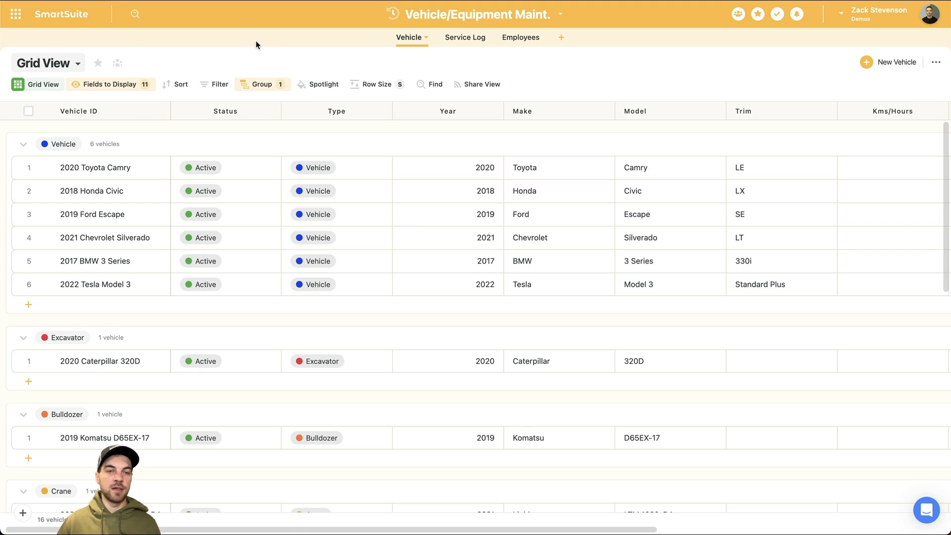
Step: Add a red button field labelled 'Submit Log'
click(163, 111)
mouse_move(157, 189)
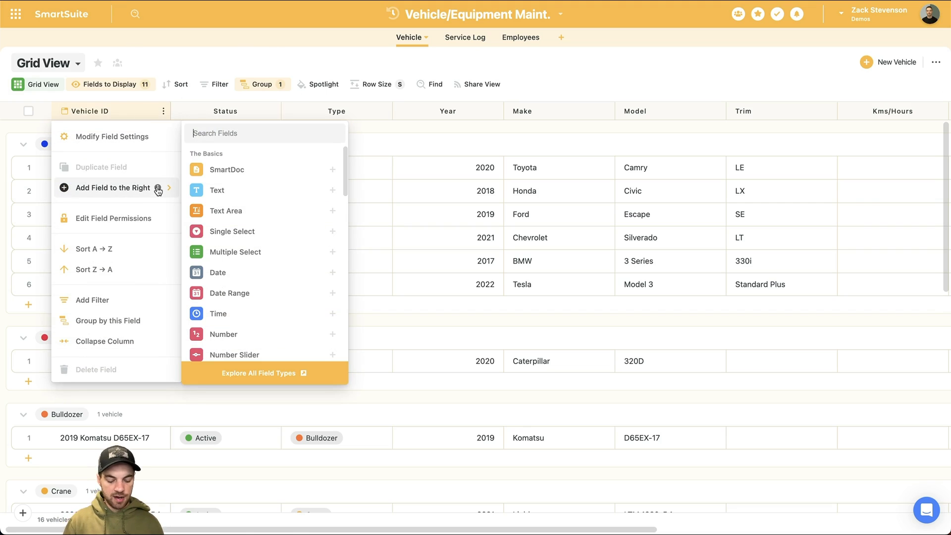
text(but)
click(215, 171)
text(Submit Log)
scroll(211, 287, down, 1)
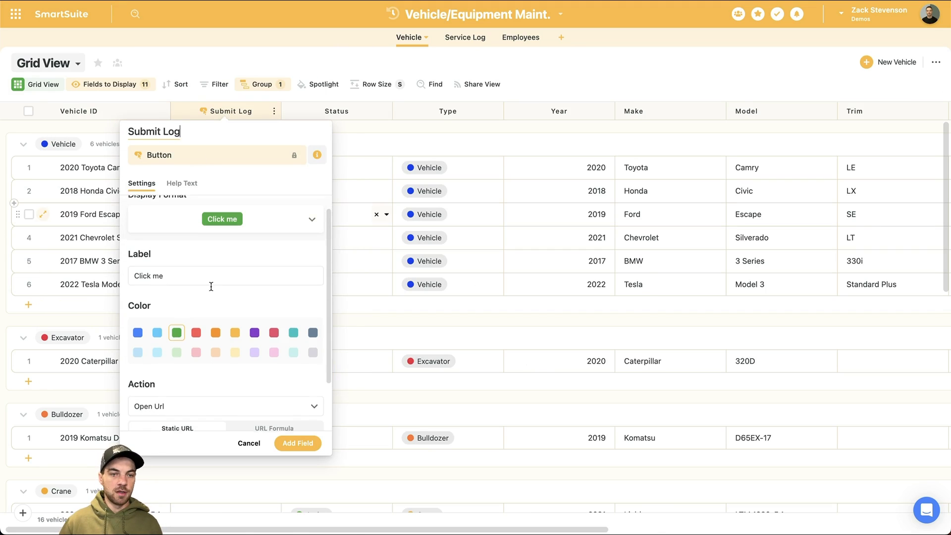
triple_click(197, 275)
text(Sub)
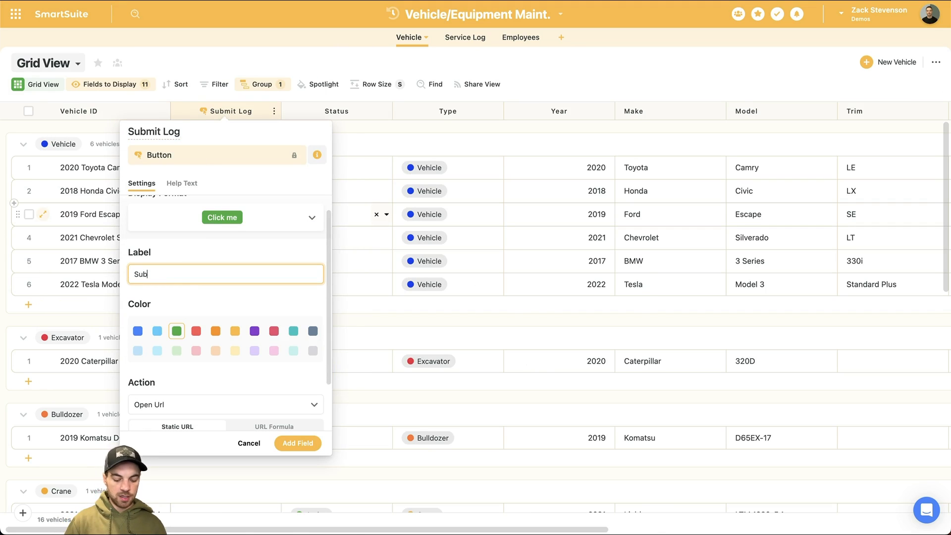
text(mit Log)
click(196, 331)
scroll(198, 335, down, 1)
Step: Start a CONCAT URL formula with the pasted form link, deleting the xxxxx placeholder after vehicleID=
click(276, 405)
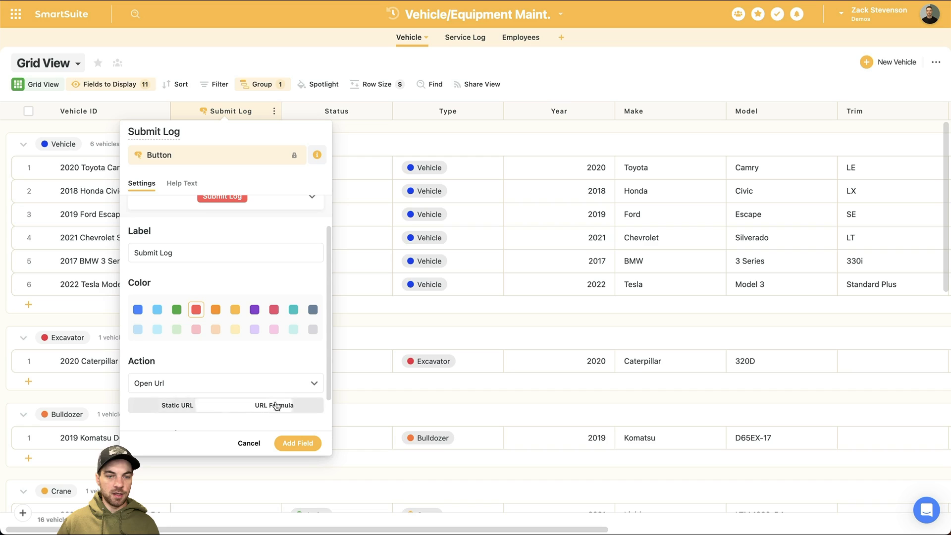
scroll(278, 401, down, 1)
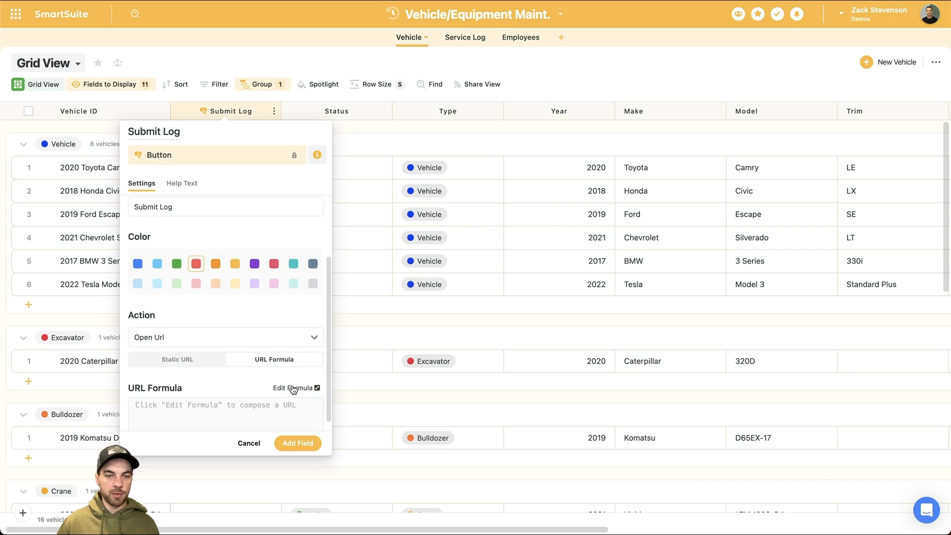
click(294, 388)
text(conc)
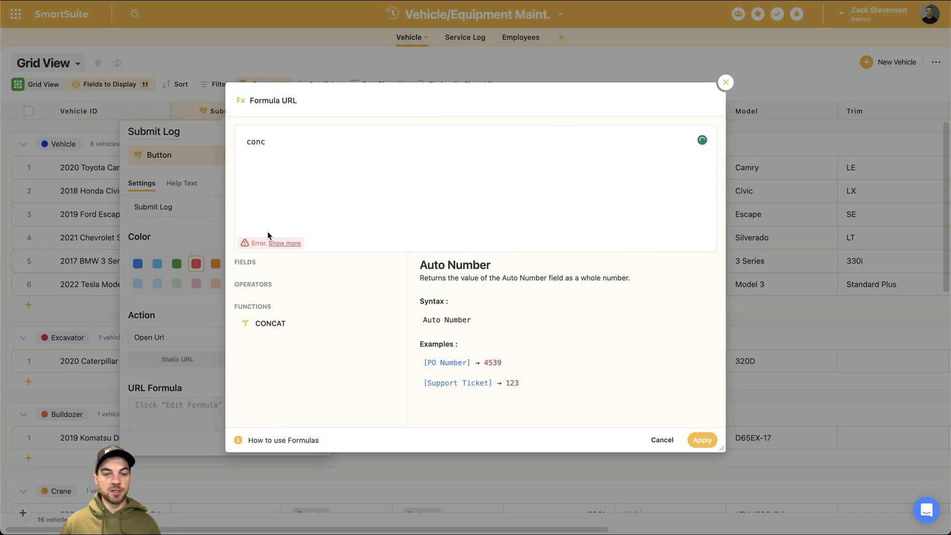
key(Return)
key(super+v)
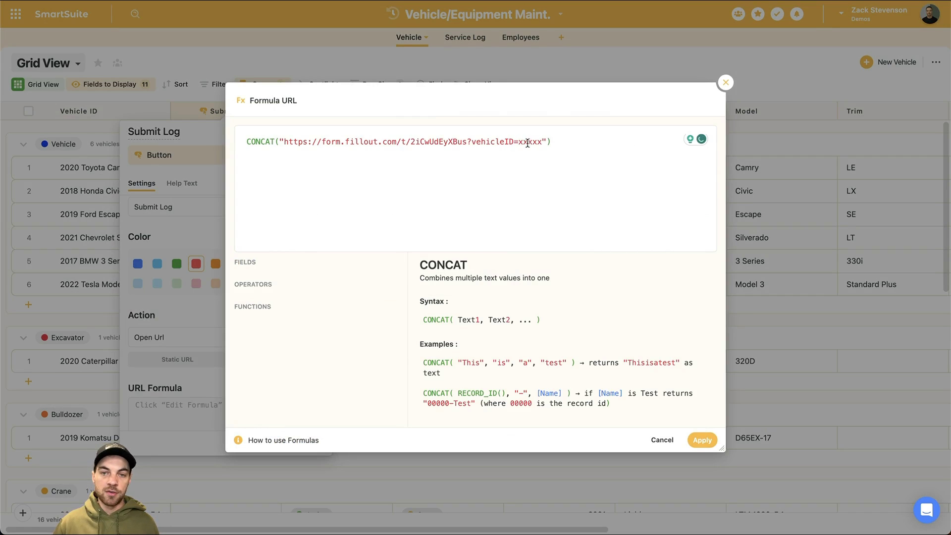
drag(519, 143, 544, 142)
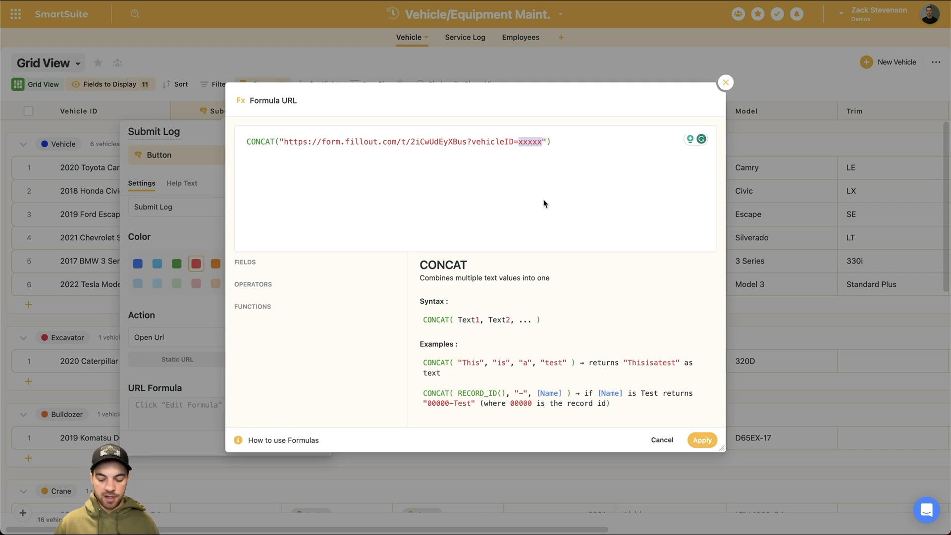
key(BackSpace)
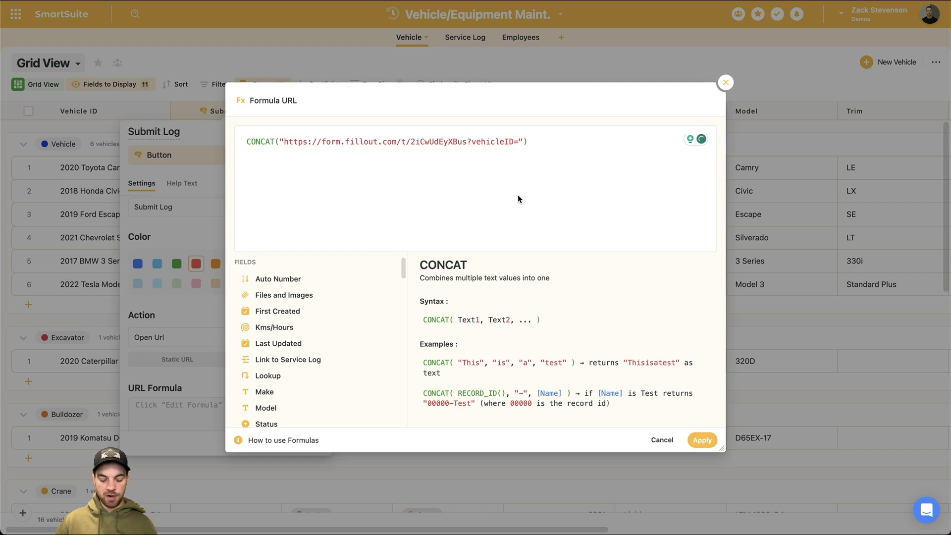
Step: Add RECORD_ID() as the second CONCAT argument, apply the formula and create the field
key(Right)
text(,rec)
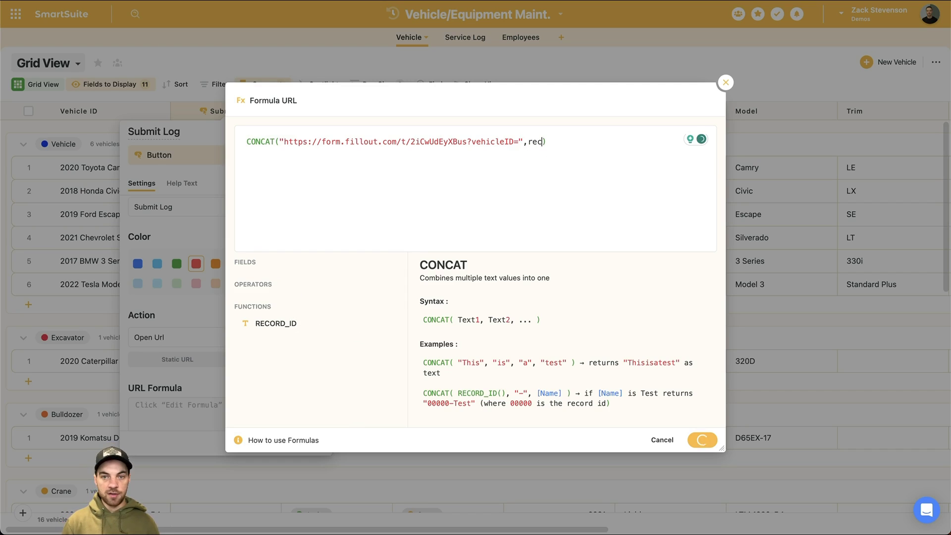
key(Tab)
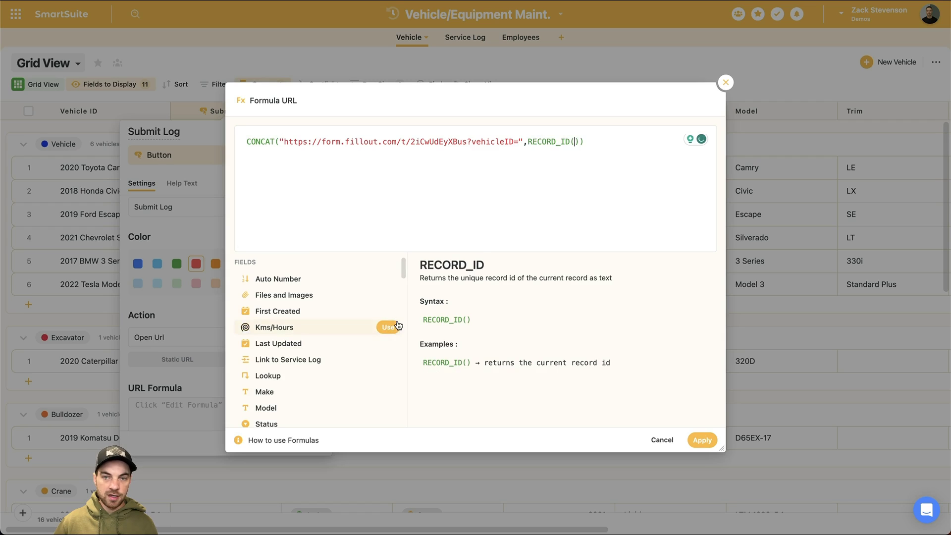
click(702, 440)
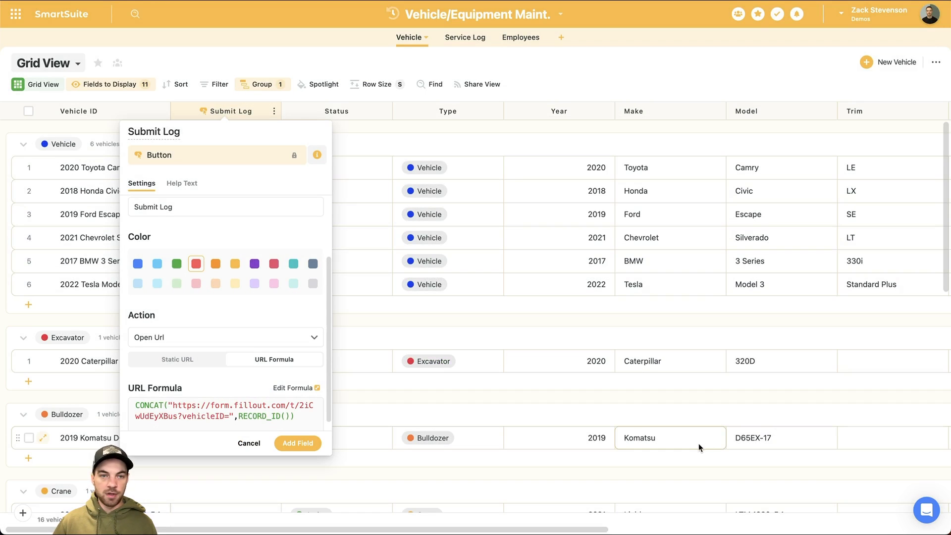
scroll(285, 420, down, 1)
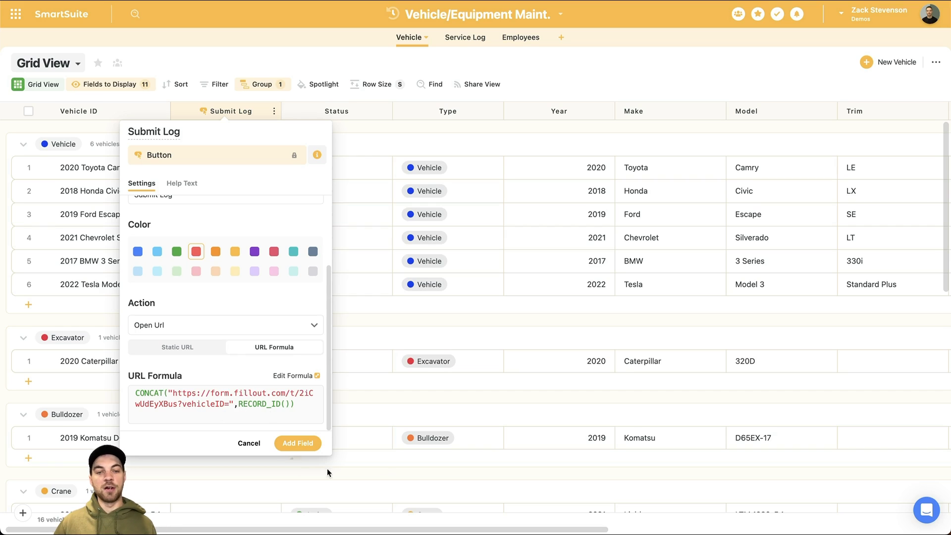
click(300, 448)
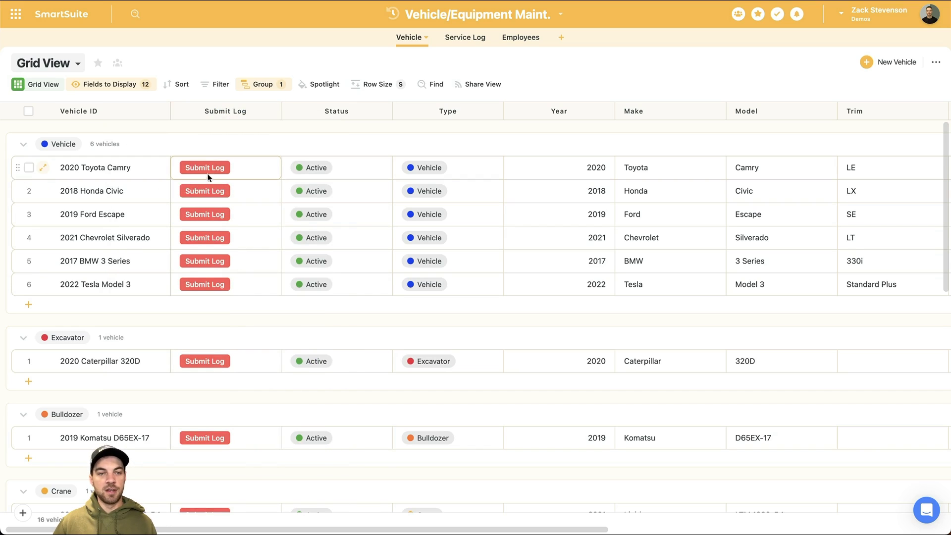
Step: From the 2020 Toyota Camry row, submit a log with an employee, 250 kms/hours, Brake change, part 321
click(210, 174)
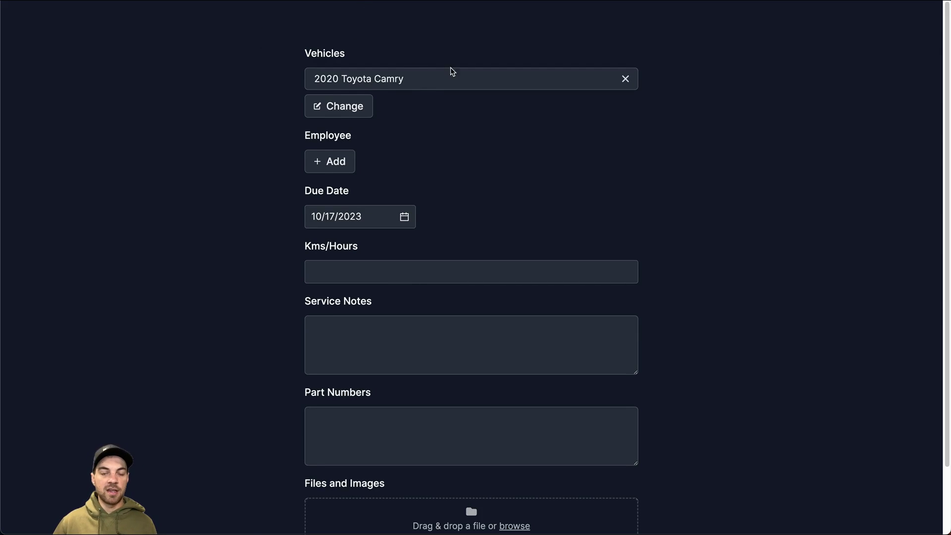
scroll(416, 119, down, 2)
click(329, 89)
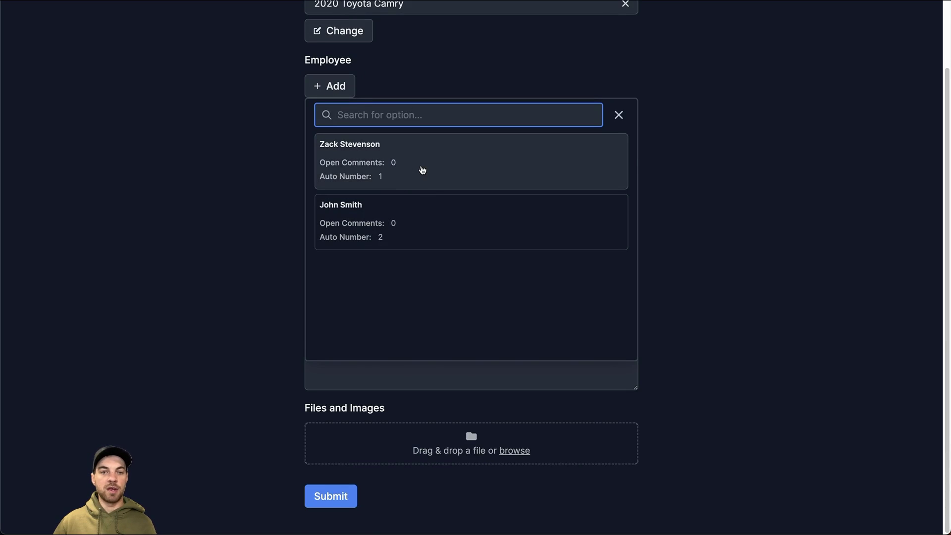
click(422, 170)
click(403, 166)
scroll(375, 188, down, 1)
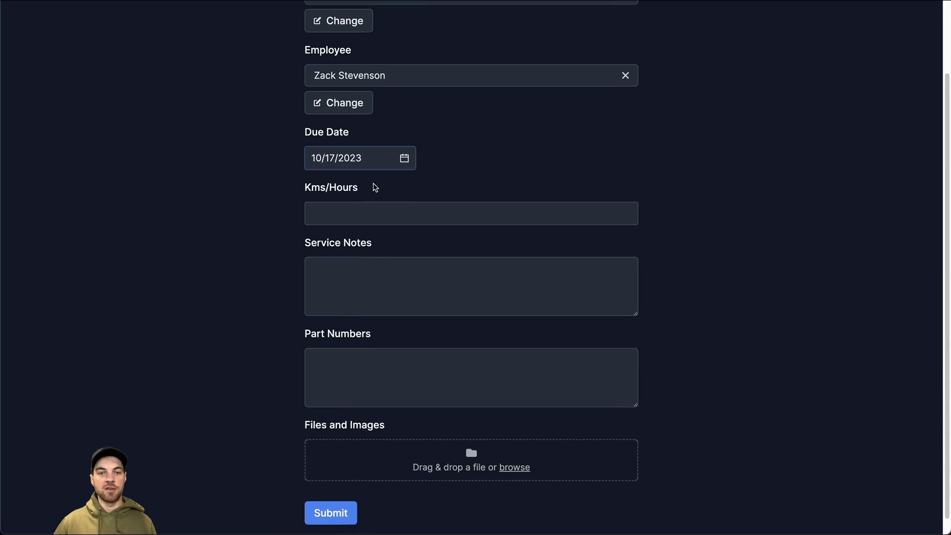
click(361, 206)
text(250)
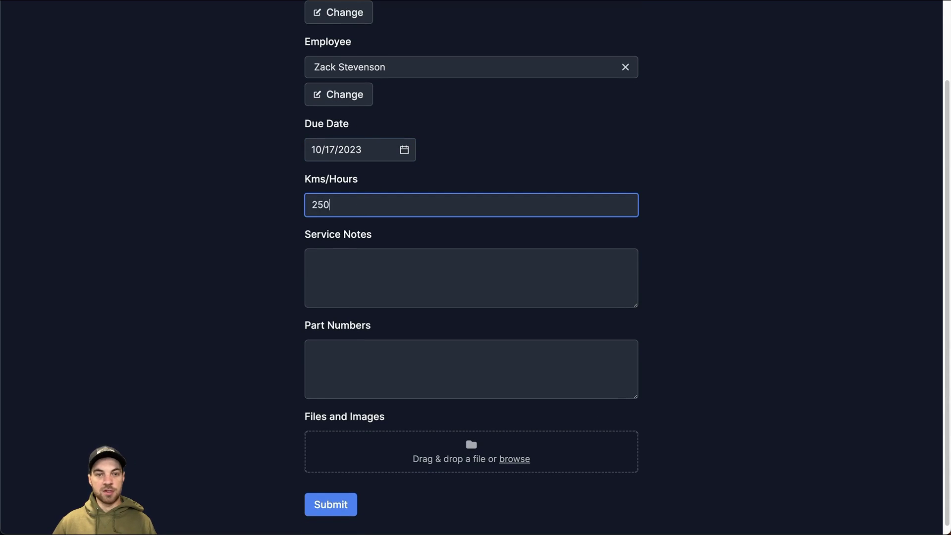
click(365, 275)
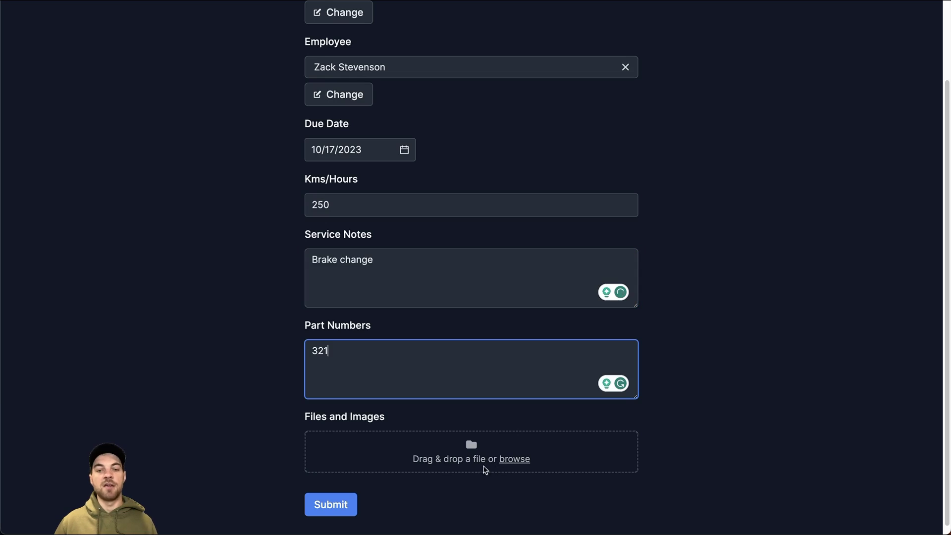
scroll(446, 471, down, 1)
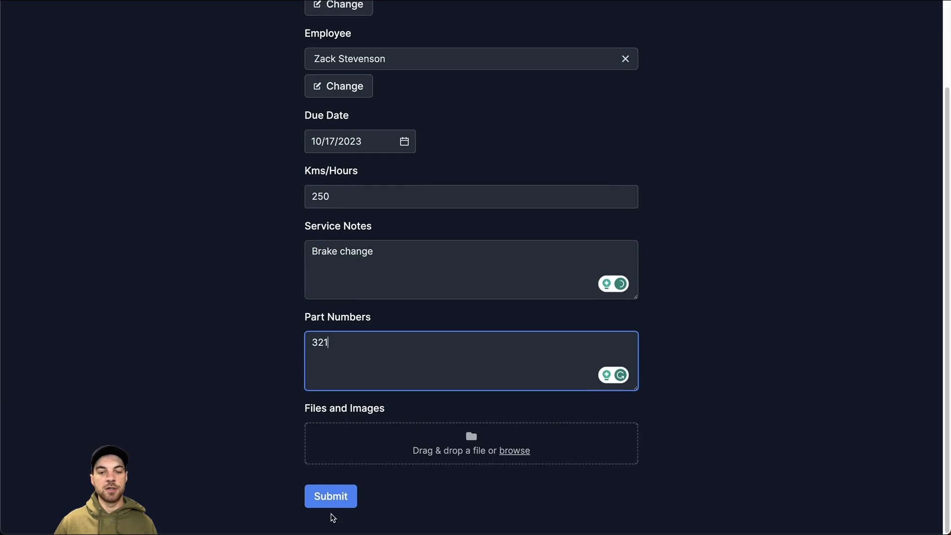
click(330, 510)
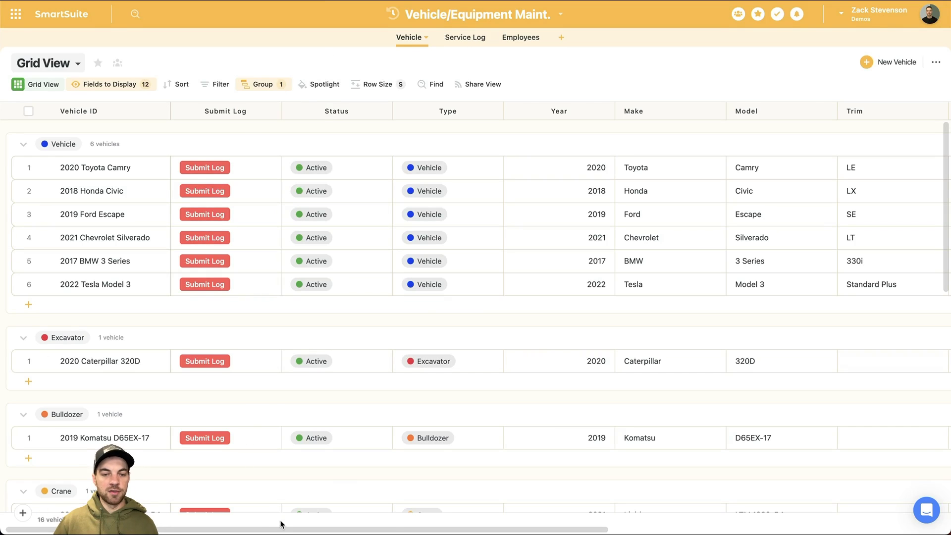
Step: Rename the Vehicle table's Lookup column to 'Part Numbers'
drag(281, 528, 637, 528)
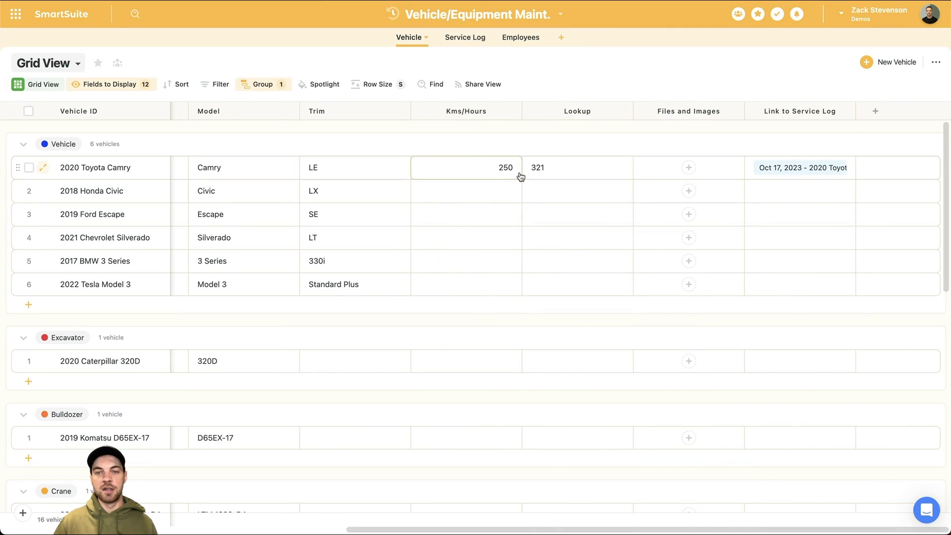
click(568, 108)
drag(536, 127, 480, 126)
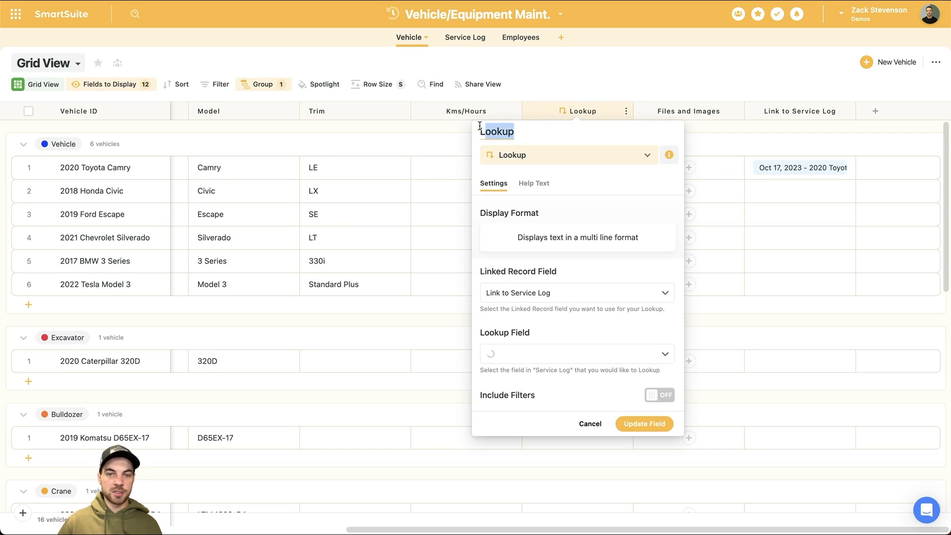
text(Part Numbers)
key(Return)
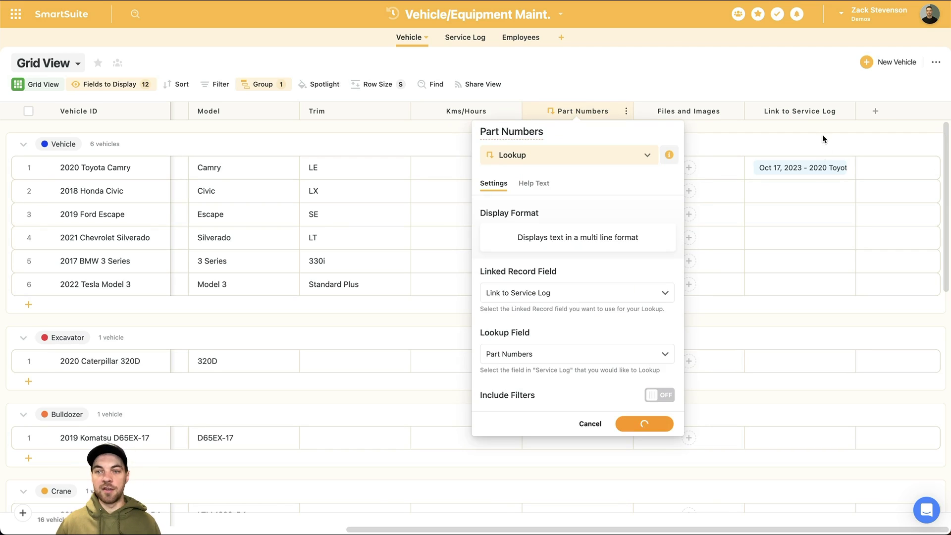
Step: Open the Camry's linked Service Log record, then close it
click(800, 171)
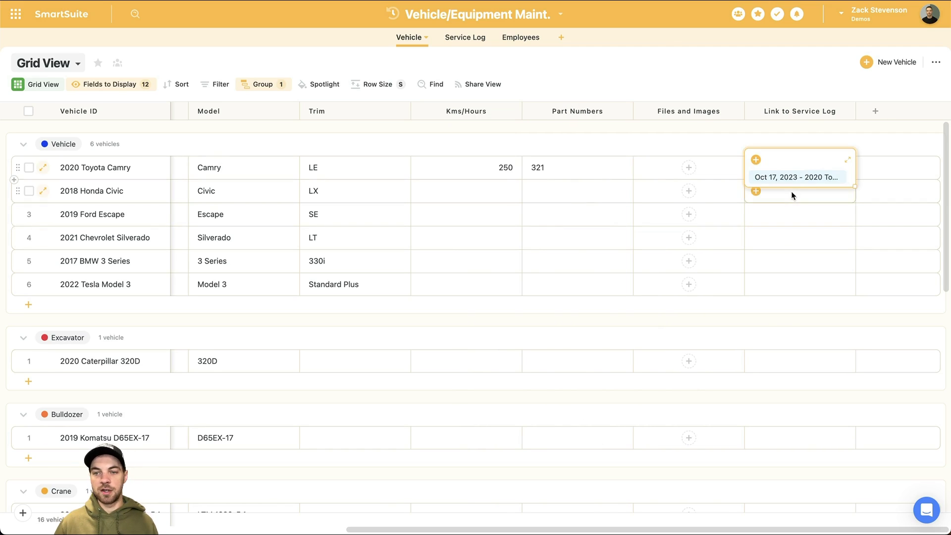
click(796, 178)
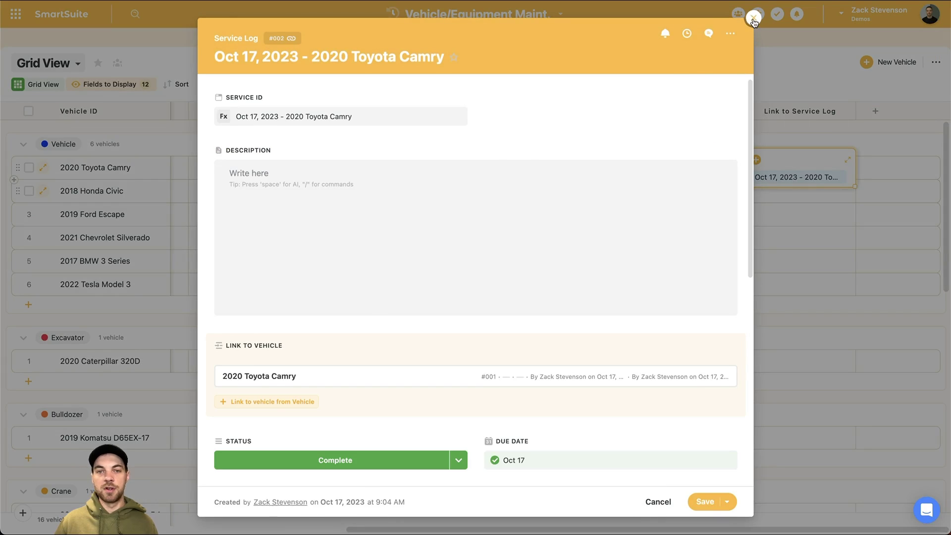
click(753, 20)
Step: Open the new 2020 Toyota Camry record in Service Log and check part 321 and Brake change notes
click(461, 42)
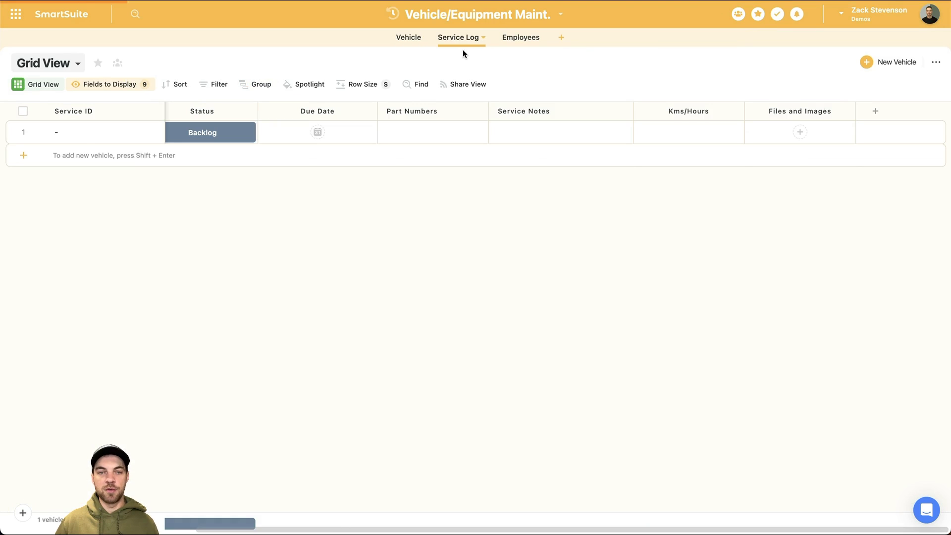
drag(429, 530, 219, 525)
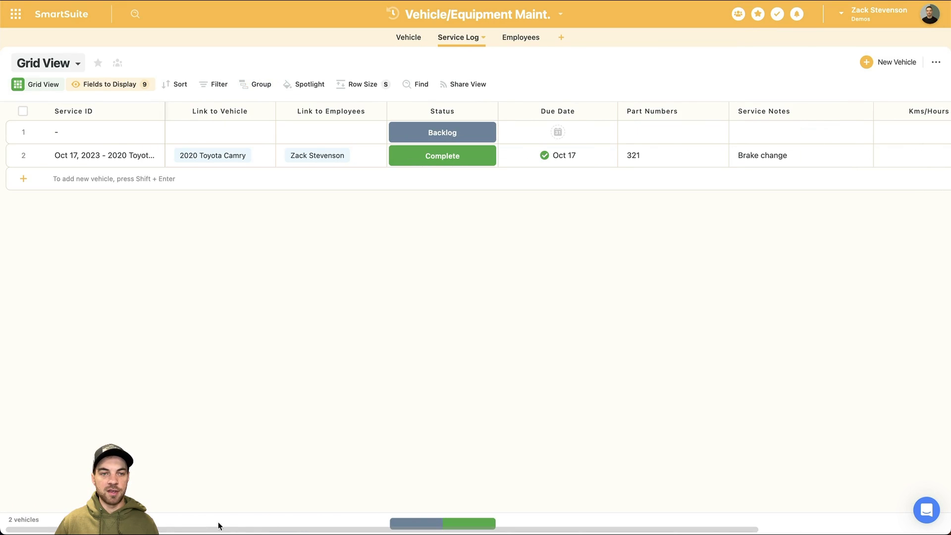
click(38, 156)
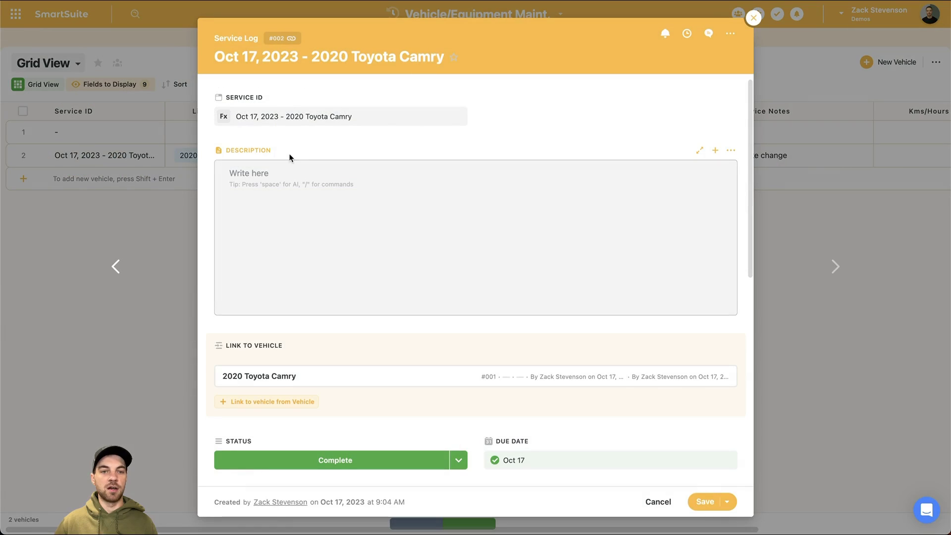
scroll(380, 225, down, 6)
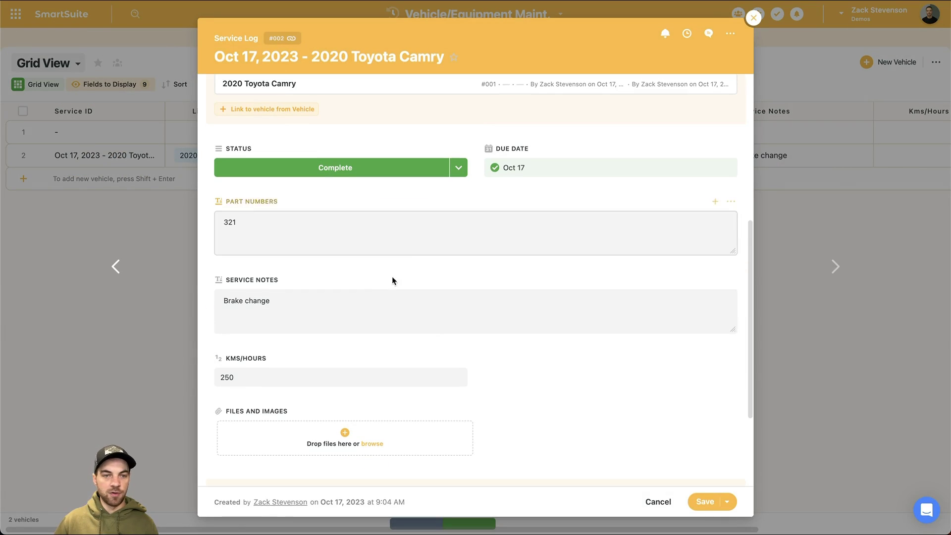
click(284, 229)
click(477, 322)
scroll(276, 247, down, 2)
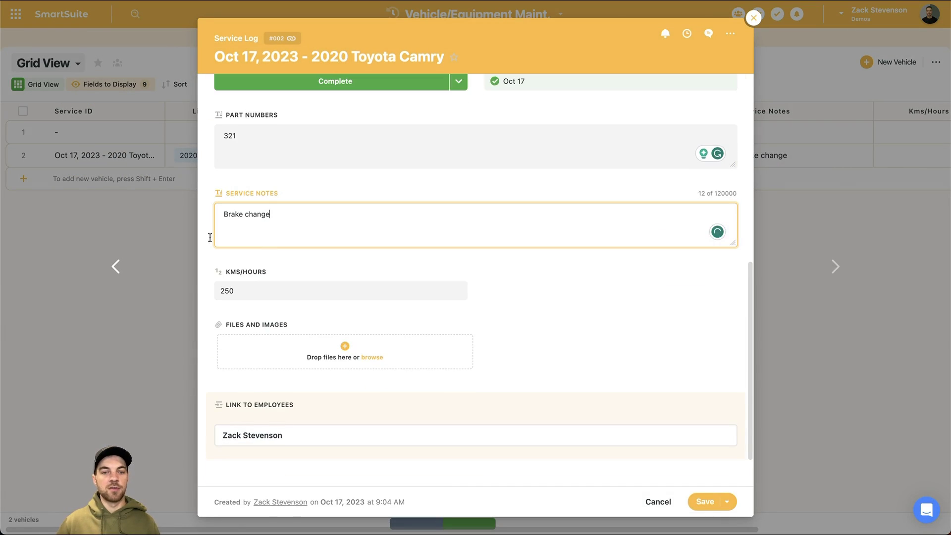
scroll(304, 297, down, 1)
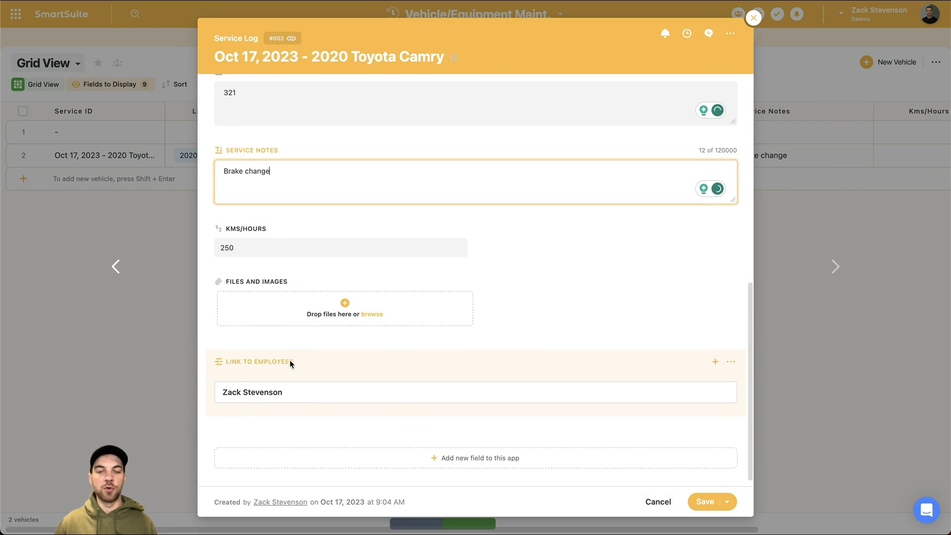